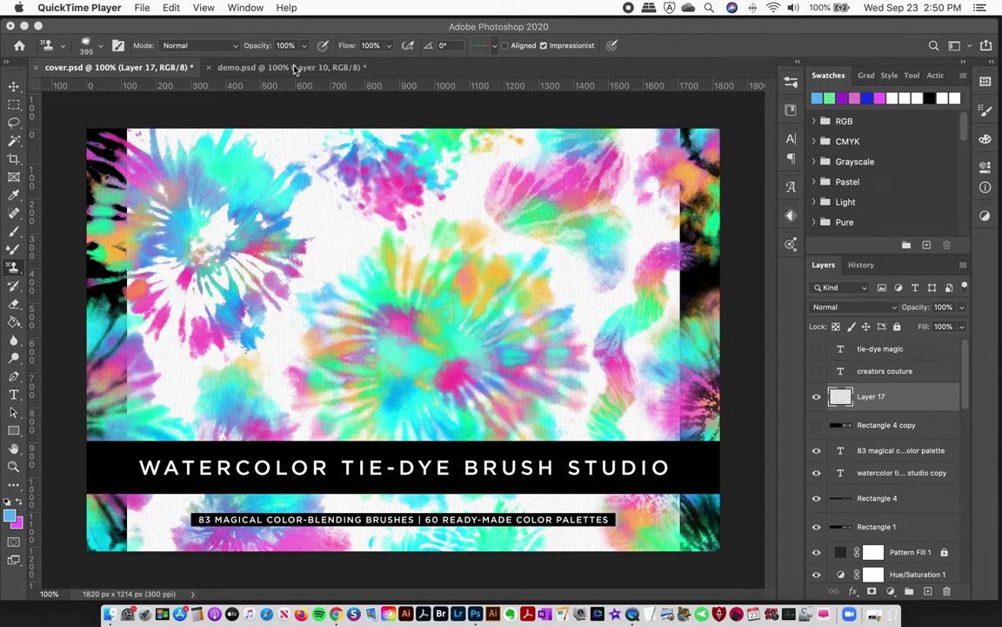
In demo.psd, paint two vertical tie-dye bands on Layer 10 with the 3-tiedye-creatorscouture and 8-tiedye-creatorscouture brushes
click(274, 68)
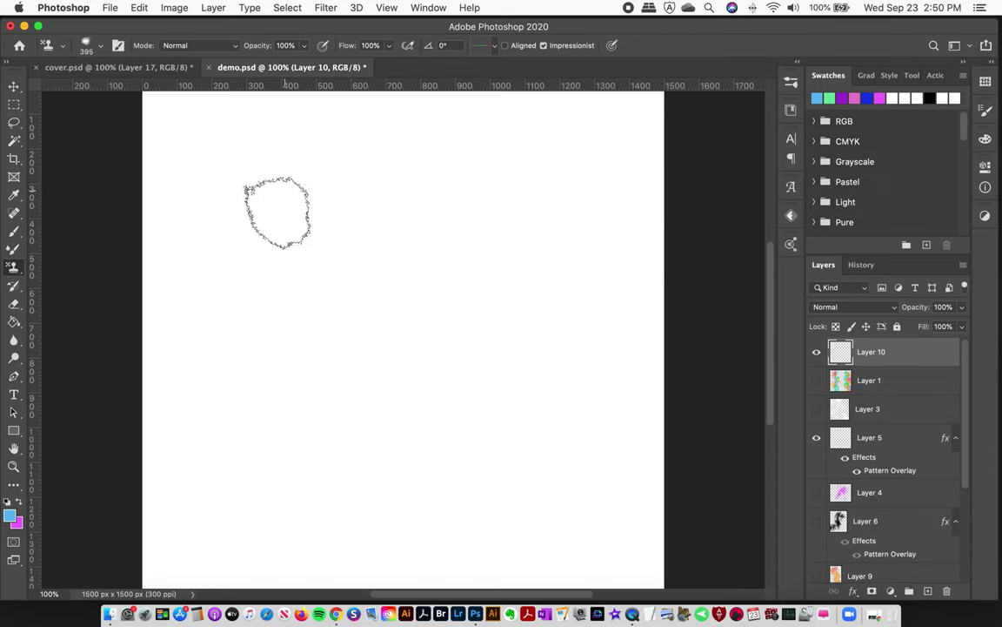
key(F5)
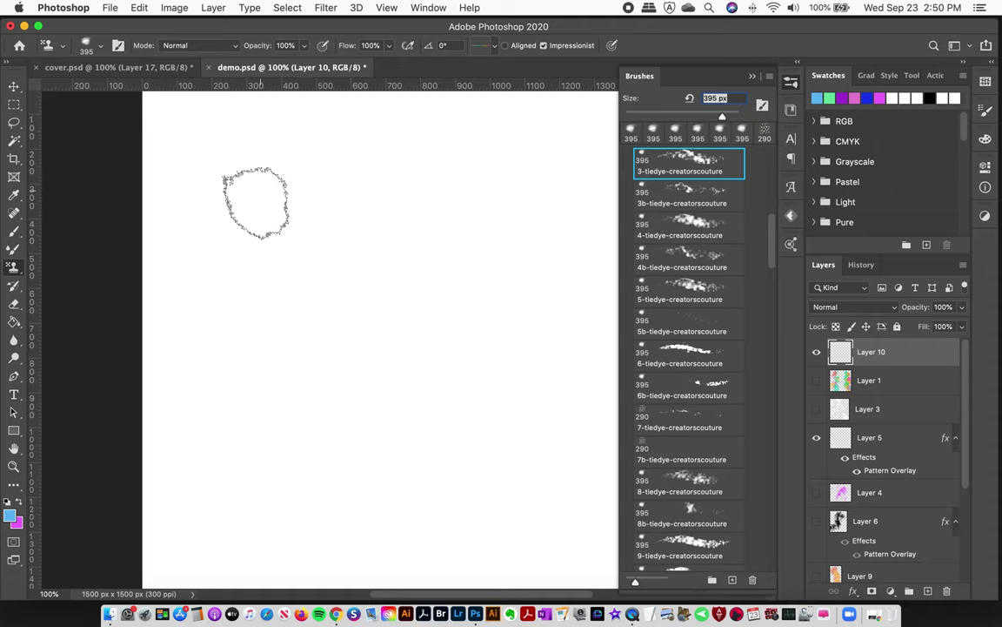
mouse_move(279, 181)
mouse_down()
mouse_move(218, 190)
mouse_move(202, 235)
mouse_move(263, 240)
mouse_move(302, 269)
mouse_move(297, 285)
mouse_move(239, 320)
mouse_move(243, 358)
mouse_move(297, 361)
mouse_move(303, 392)
mouse_move(252, 416)
mouse_move(219, 464)
mouse_move(337, 406)
mouse_up()
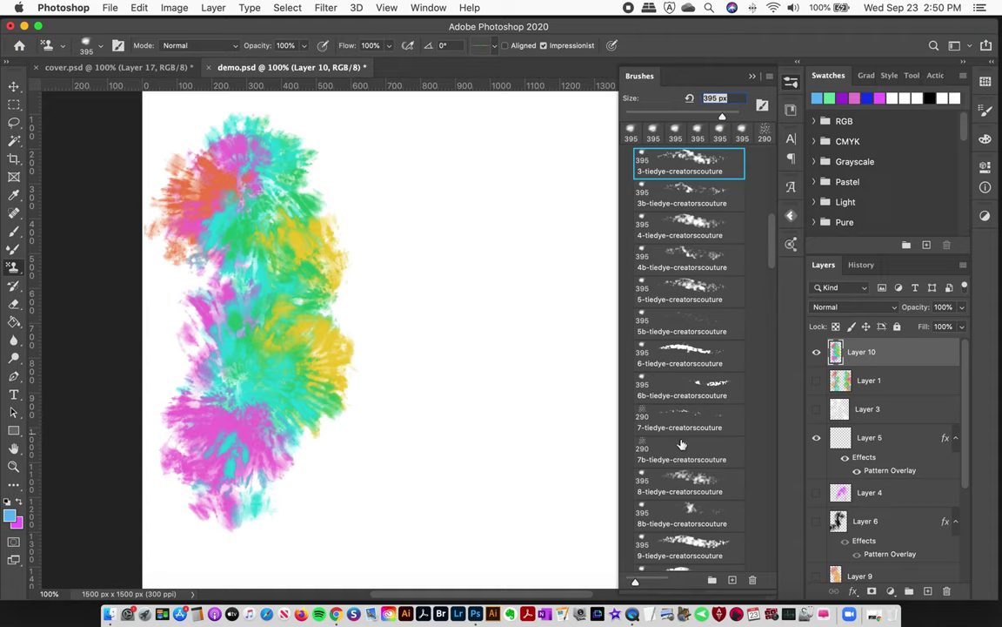
click(677, 489)
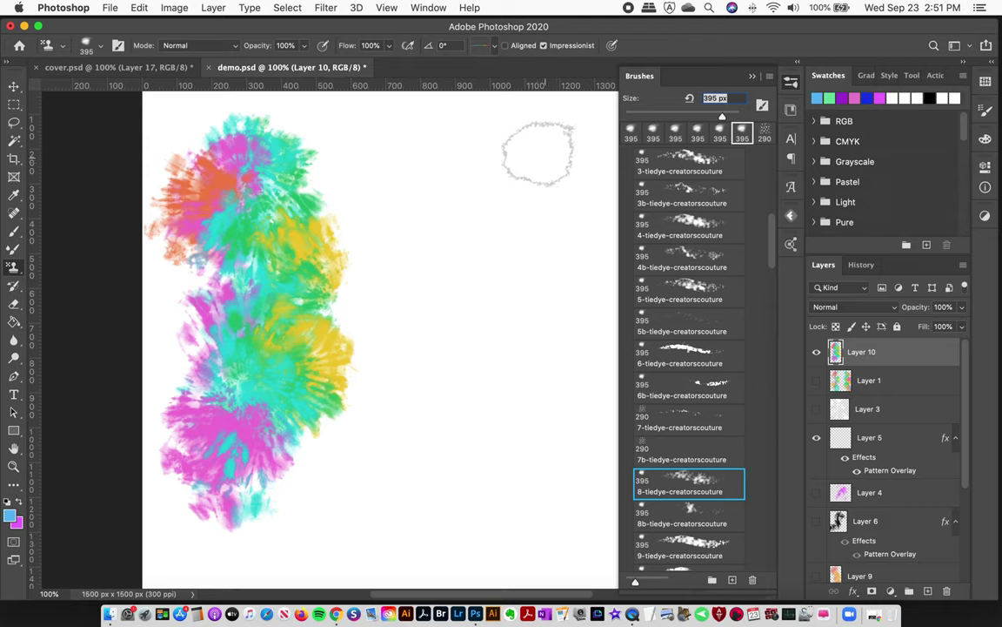
mouse_move(483, 118)
mouse_down()
mouse_move(452, 149)
mouse_move(444, 174)
mouse_move(455, 196)
mouse_move(515, 198)
mouse_move(548, 219)
mouse_move(552, 239)
mouse_move(457, 296)
mouse_move(487, 329)
mouse_move(588, 344)
mouse_move(570, 383)
mouse_move(500, 418)
mouse_move(500, 448)
mouse_move(596, 500)
mouse_move(609, 522)
mouse_move(552, 567)
mouse_move(546, 526)
mouse_up()
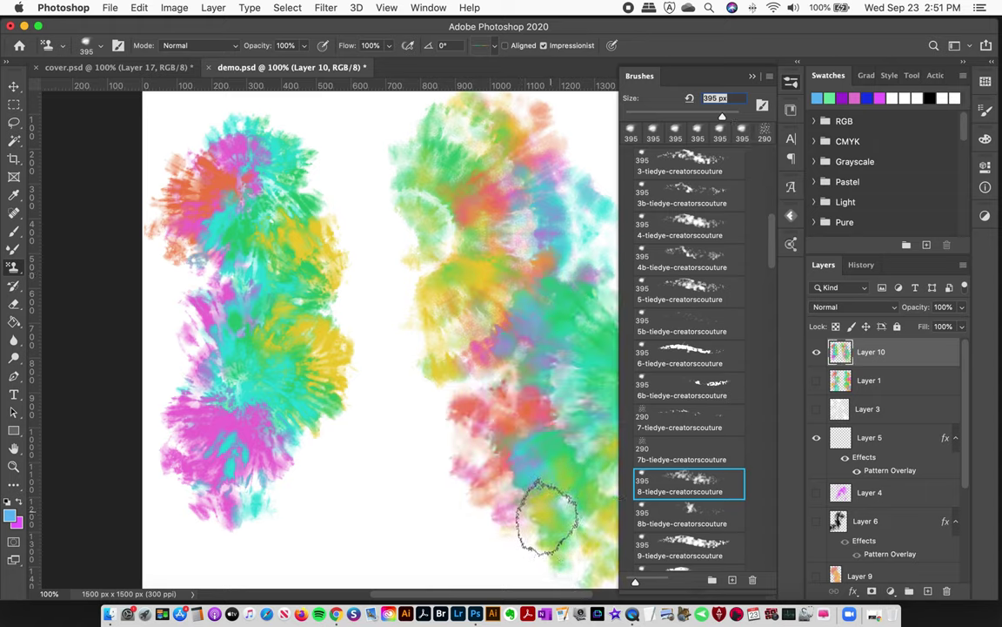
Switch to Chrome, play the Instagram video of the tie-dye pattern brush, and go to the open screenshot page
click(336, 614)
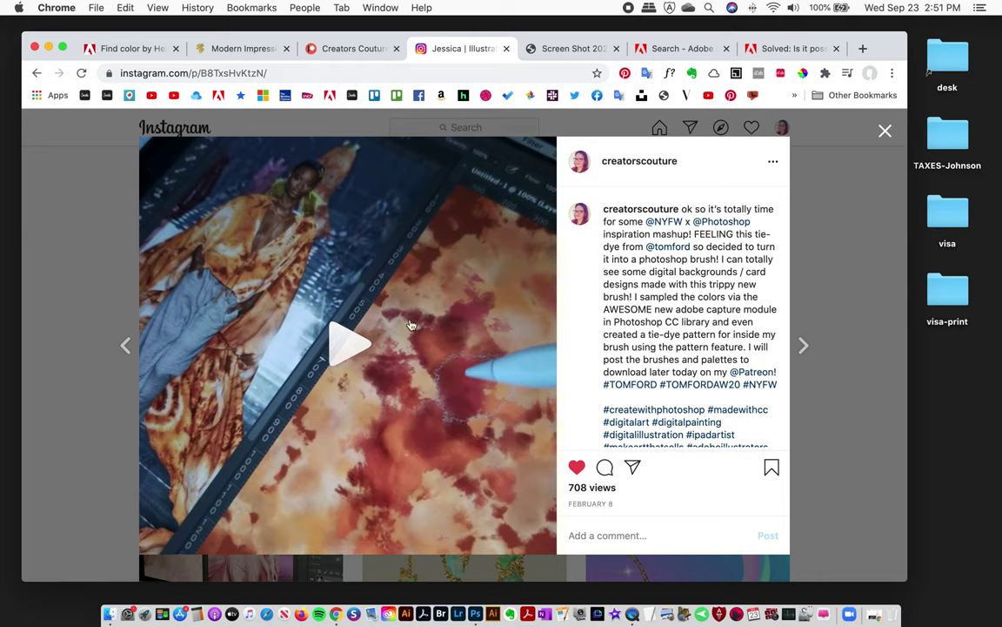
click(342, 345)
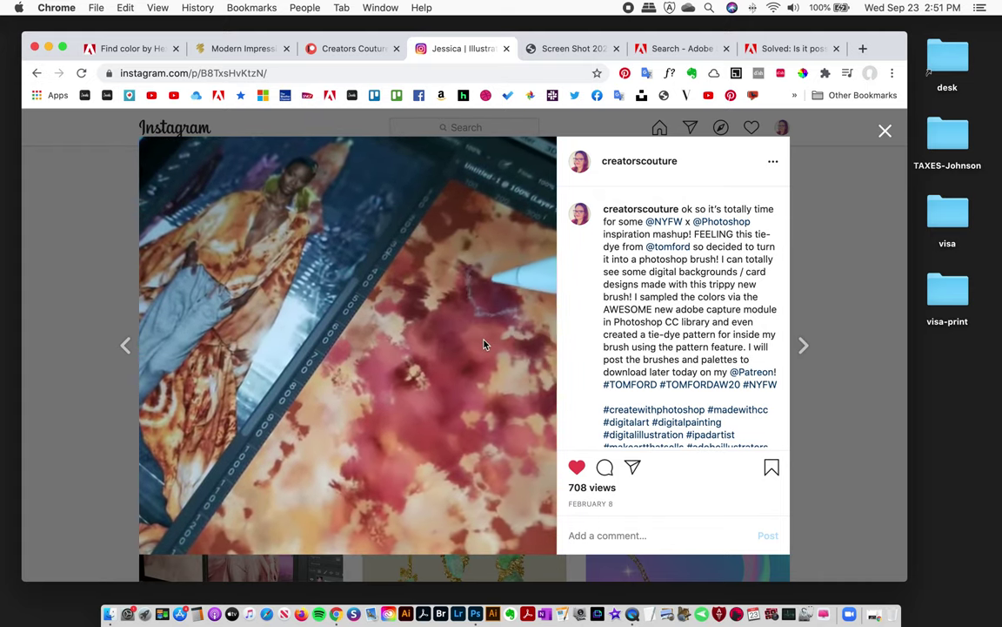
click(412, 265)
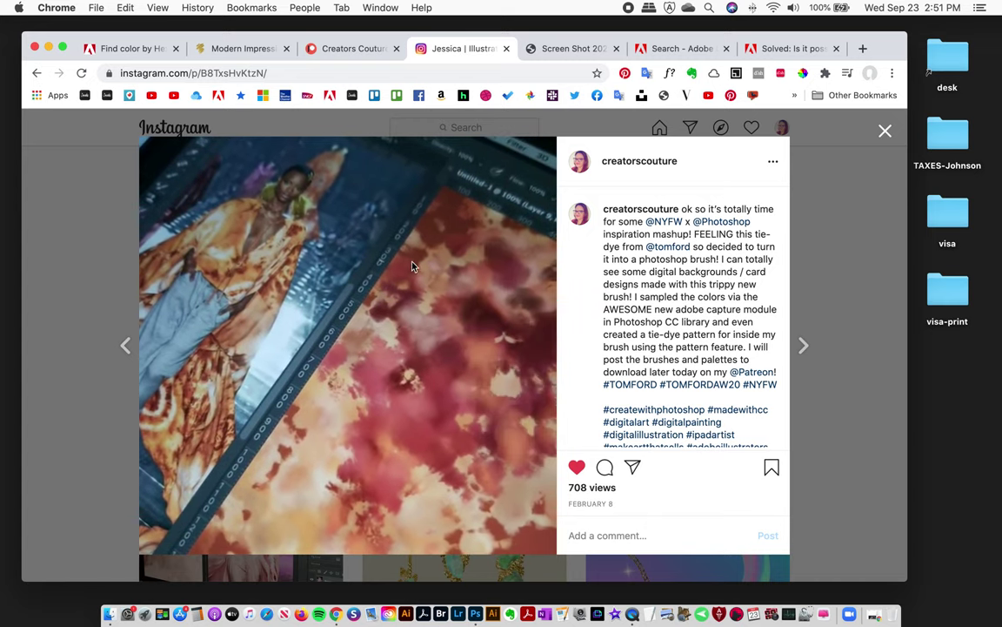
click(563, 49)
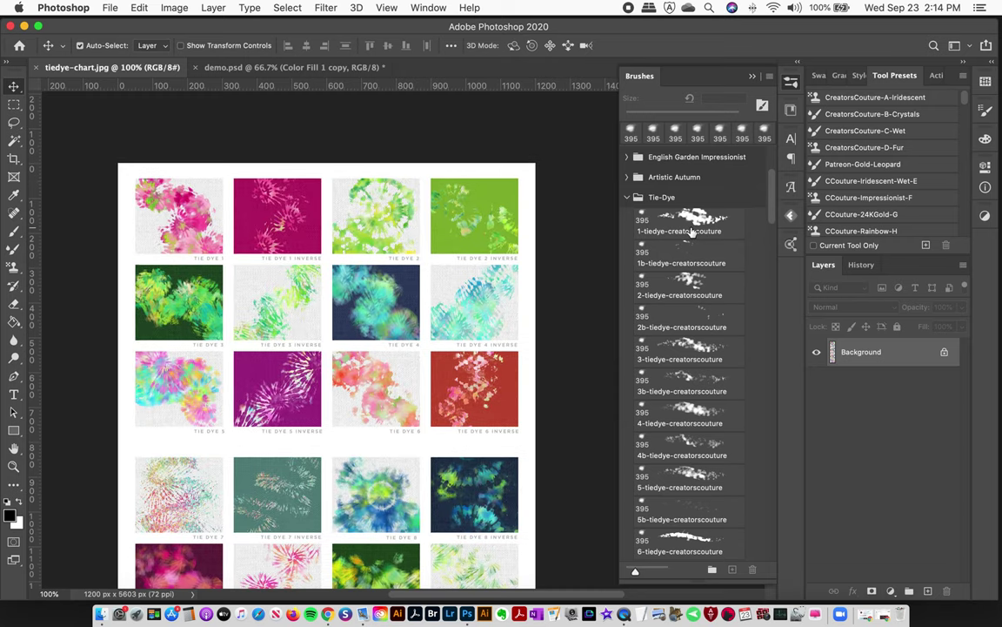
click(692, 227)
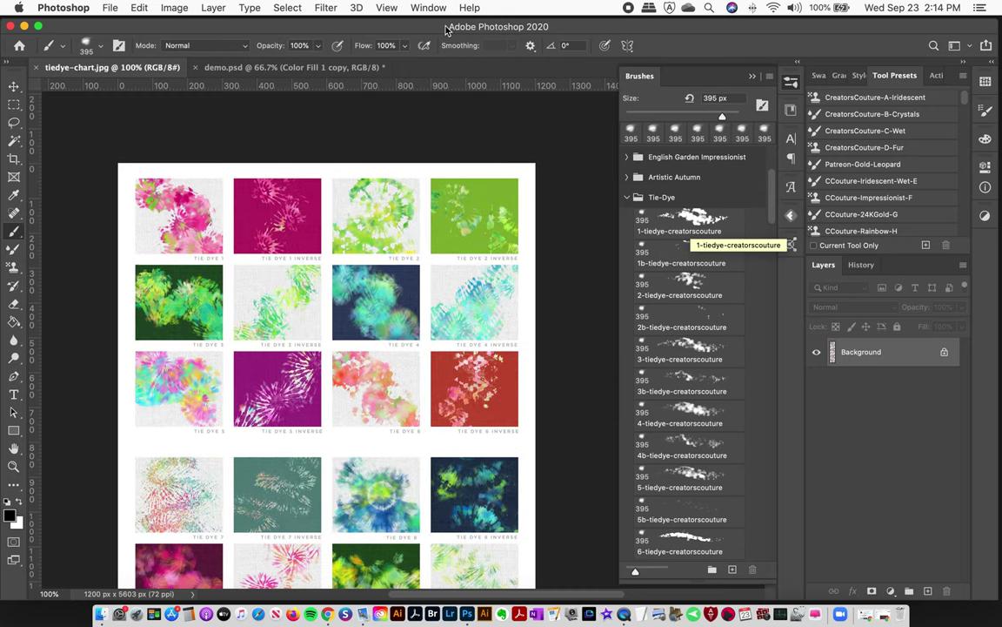
click(427, 7)
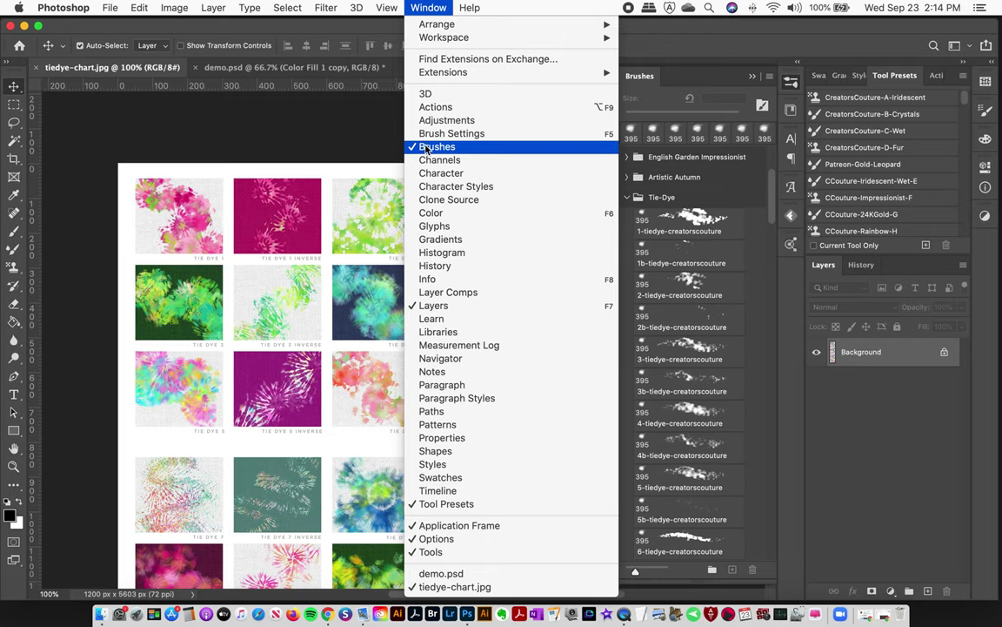
click(517, 6)
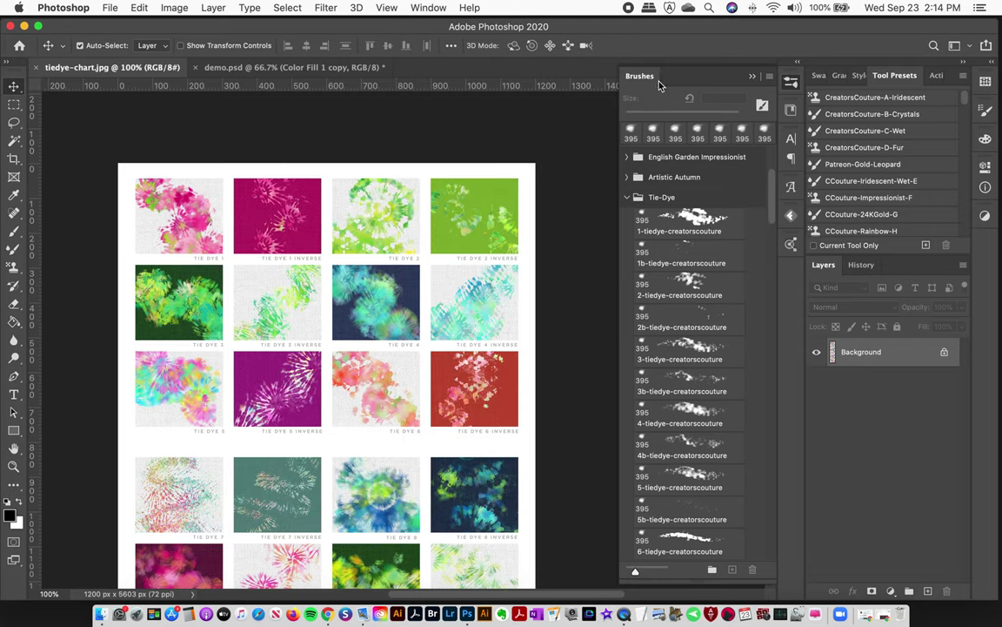
Open the file browser for importing brushes, cancel it, and look over the Tie-Dye brush group
click(769, 79)
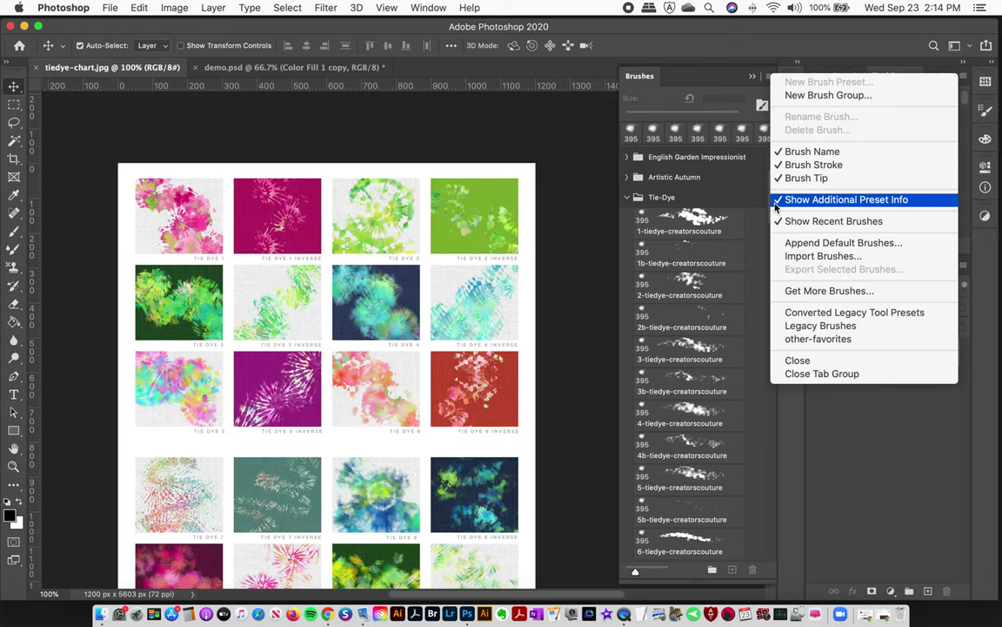
click(785, 257)
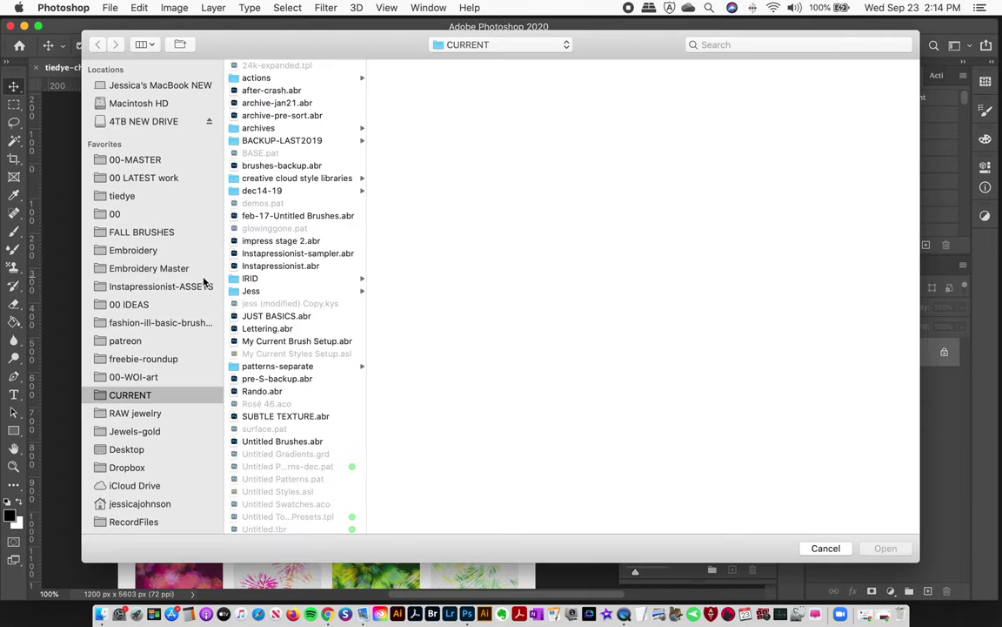
click(826, 548)
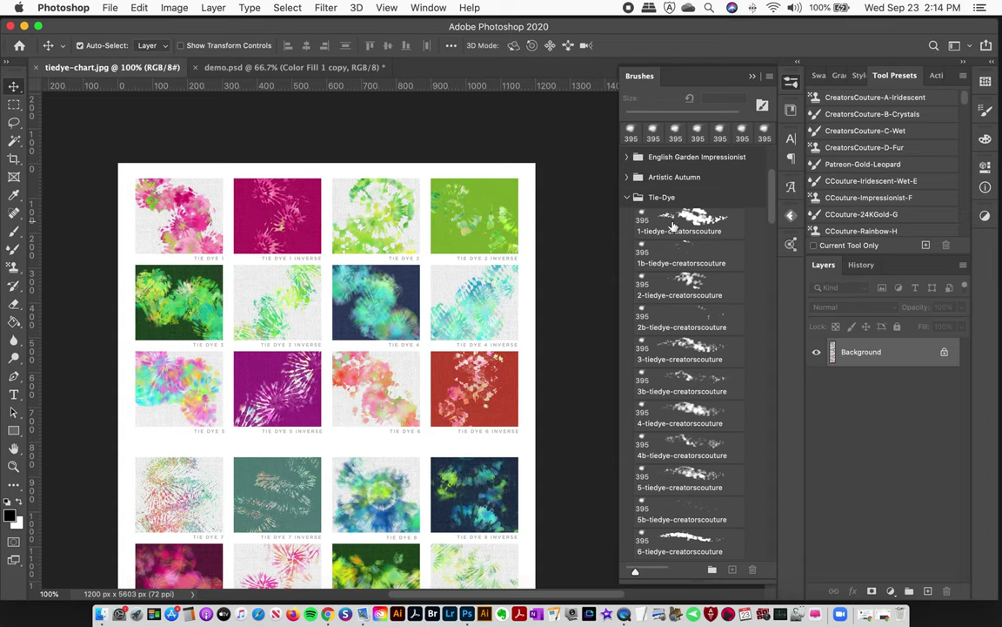
scroll(677, 224, down, 3)
scroll(673, 224, up, 3)
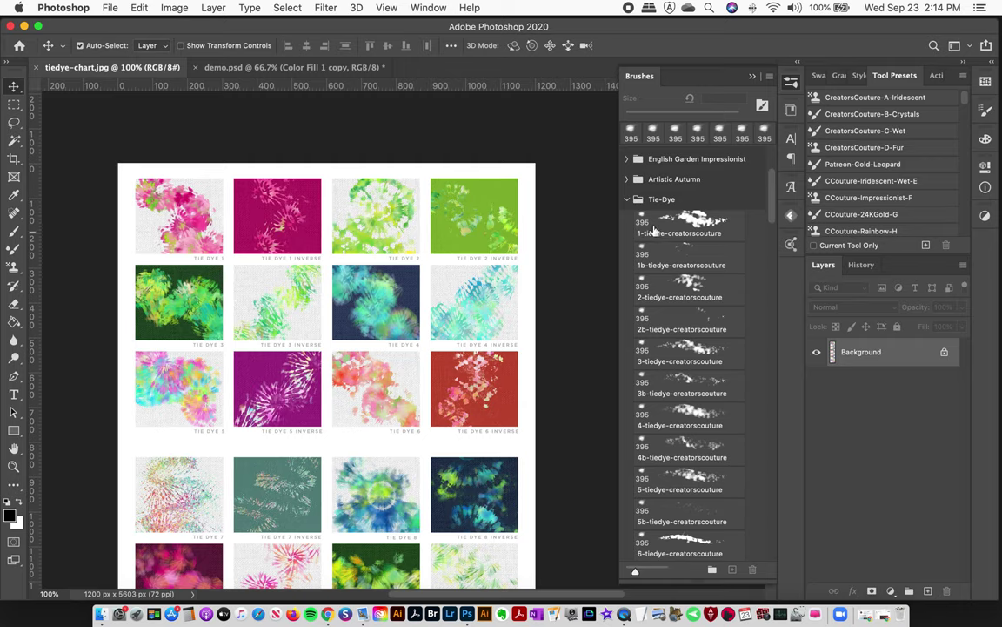
Open the pattern library and its import browser, cancel the import, and close the library
click(426, 8)
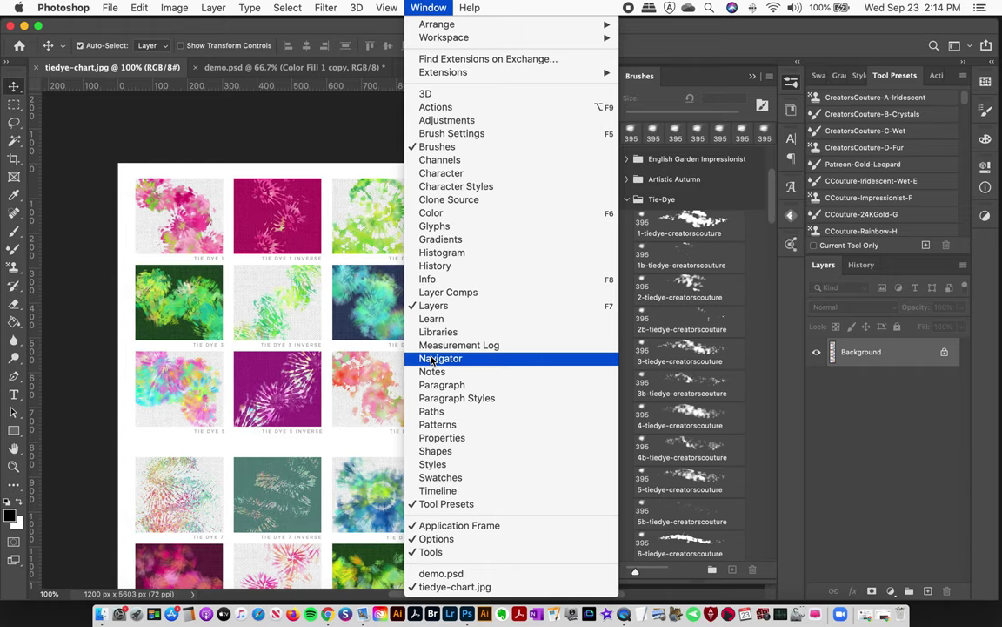
click(451, 425)
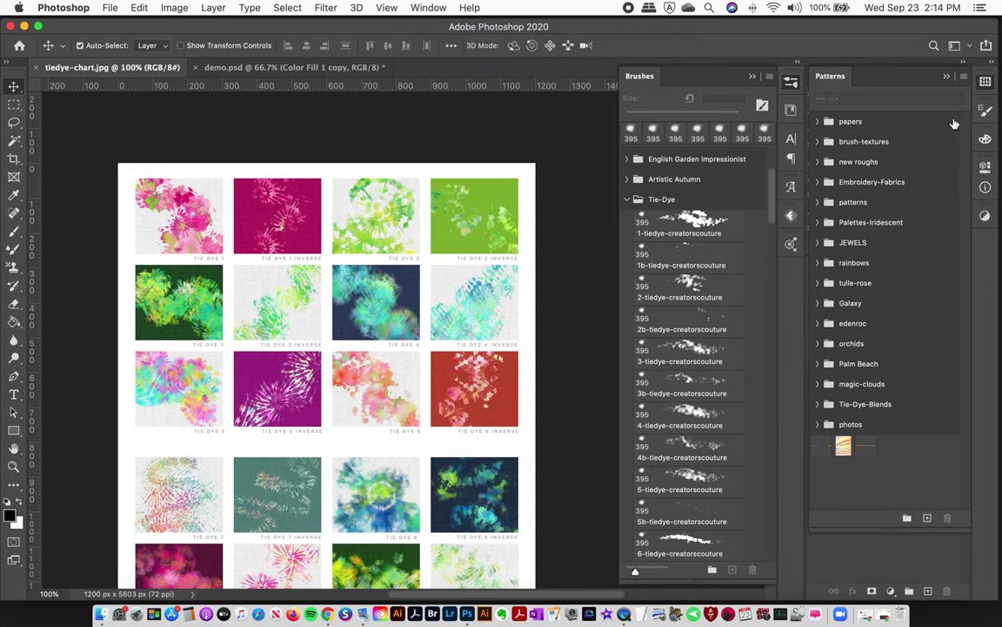
click(963, 79)
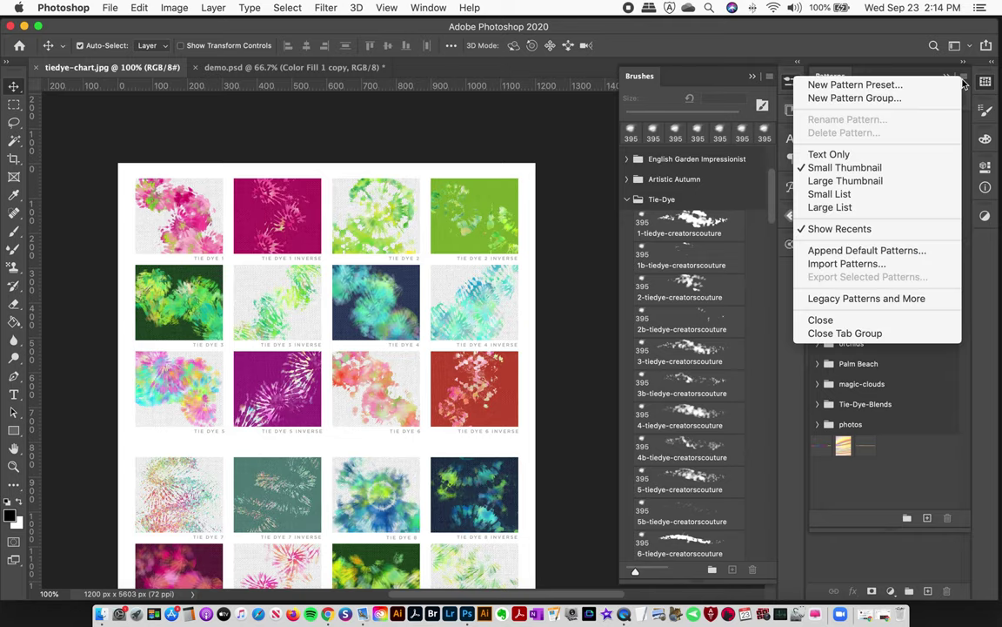
click(881, 264)
click(828, 550)
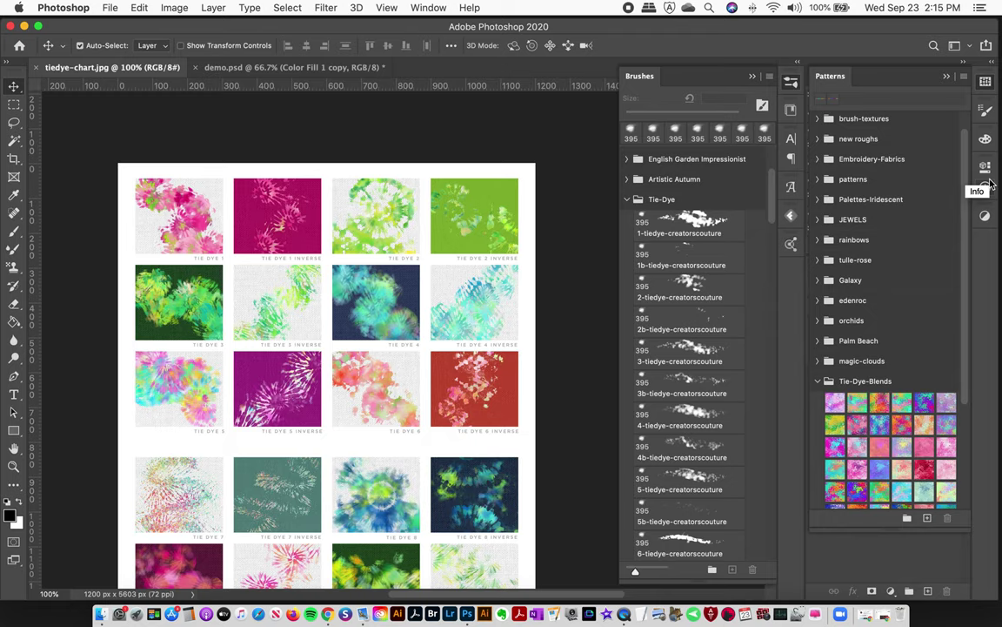
click(985, 84)
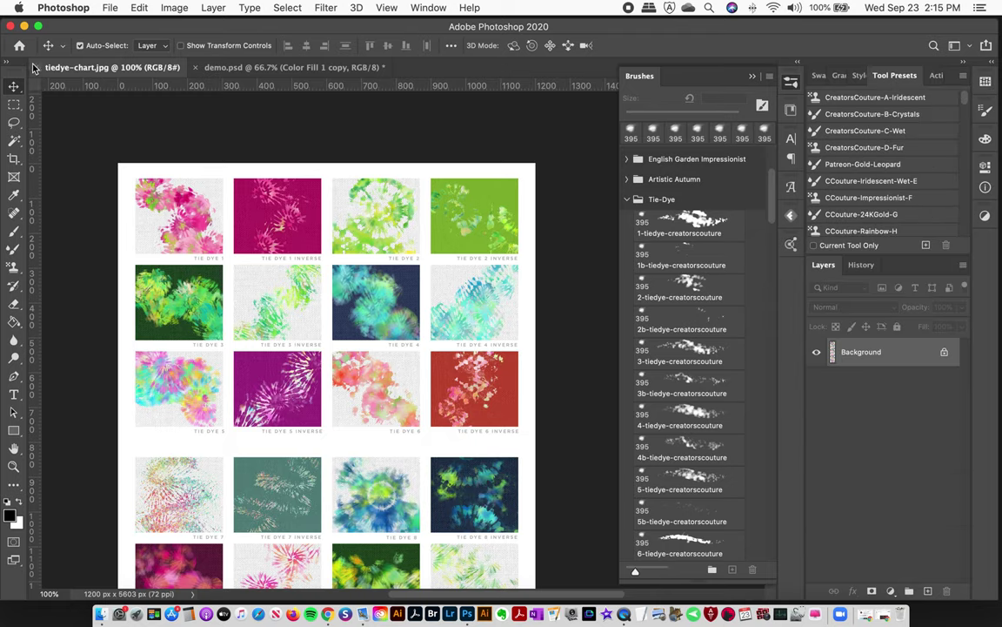
Add a new layer above Color Fill 1 copy in demo.psd and activate the Pattern Stamp tool
click(290, 68)
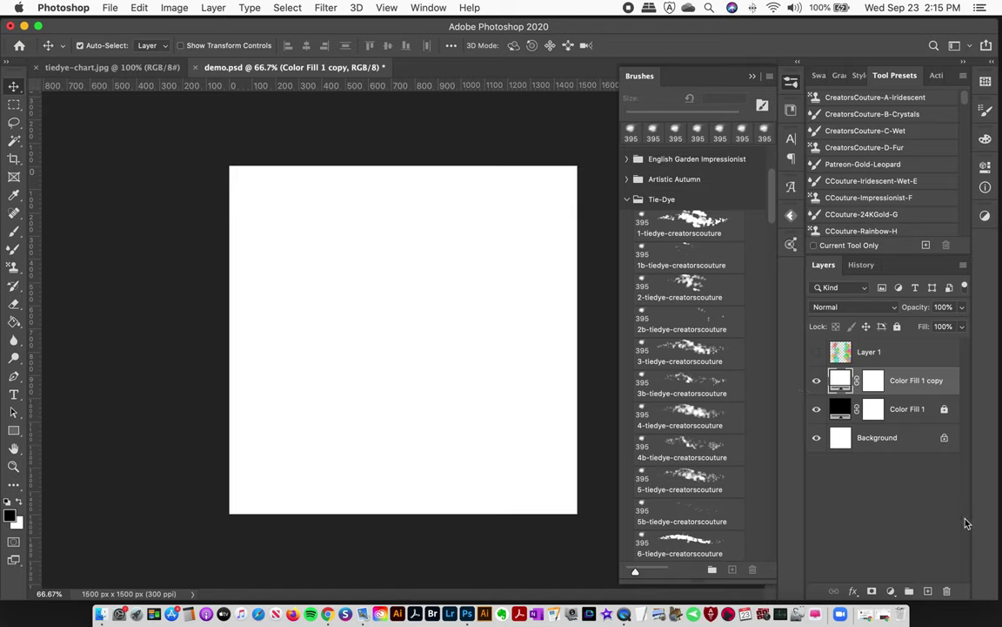
click(929, 590)
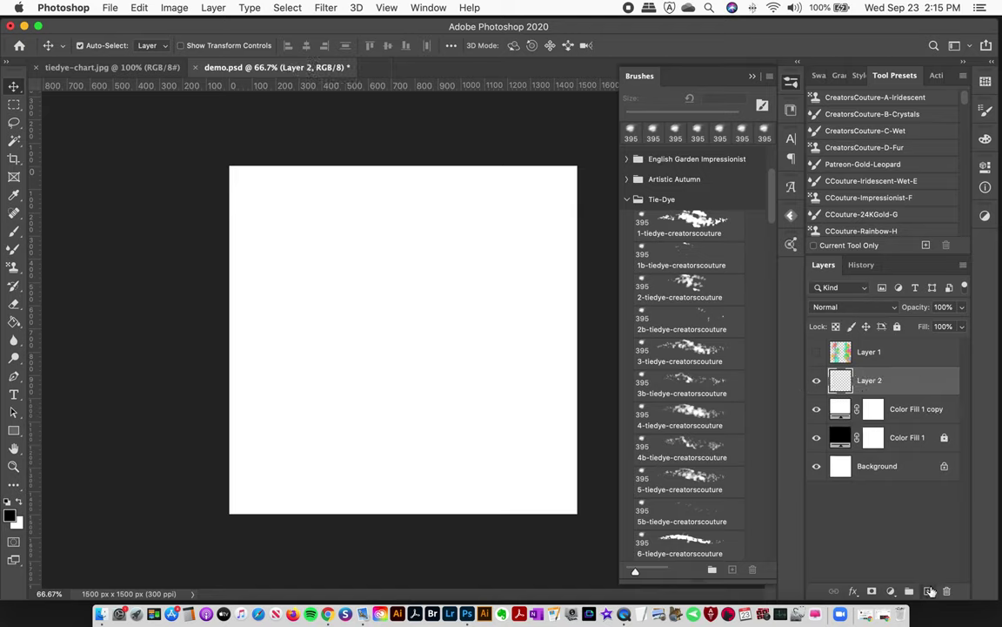
click(12, 270)
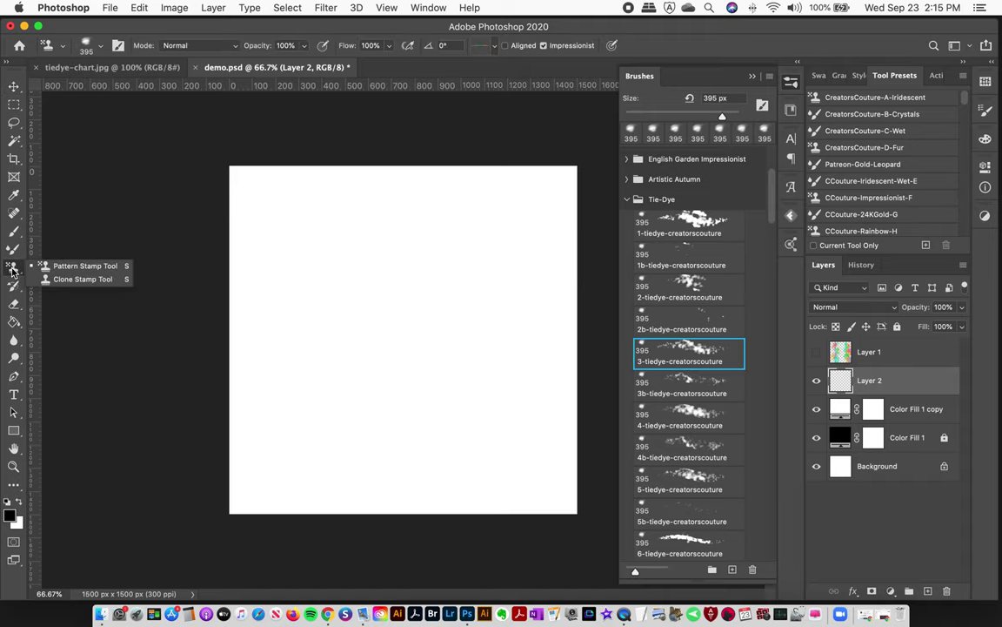
click(71, 266)
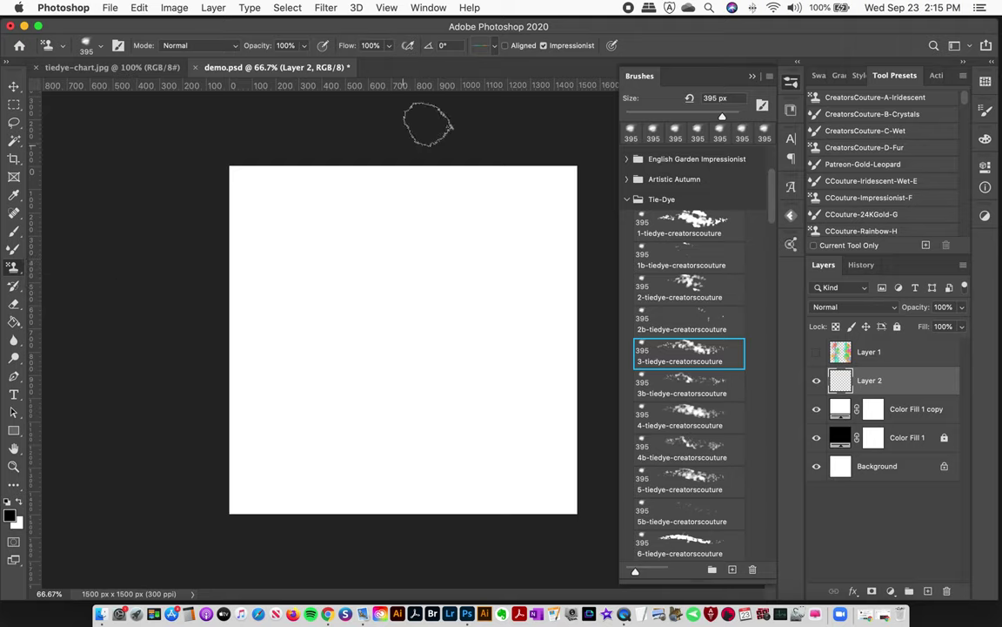
Set the stamp pattern to the blue, purple and teal swatch in the Tie-Dye-Blends group
click(483, 46)
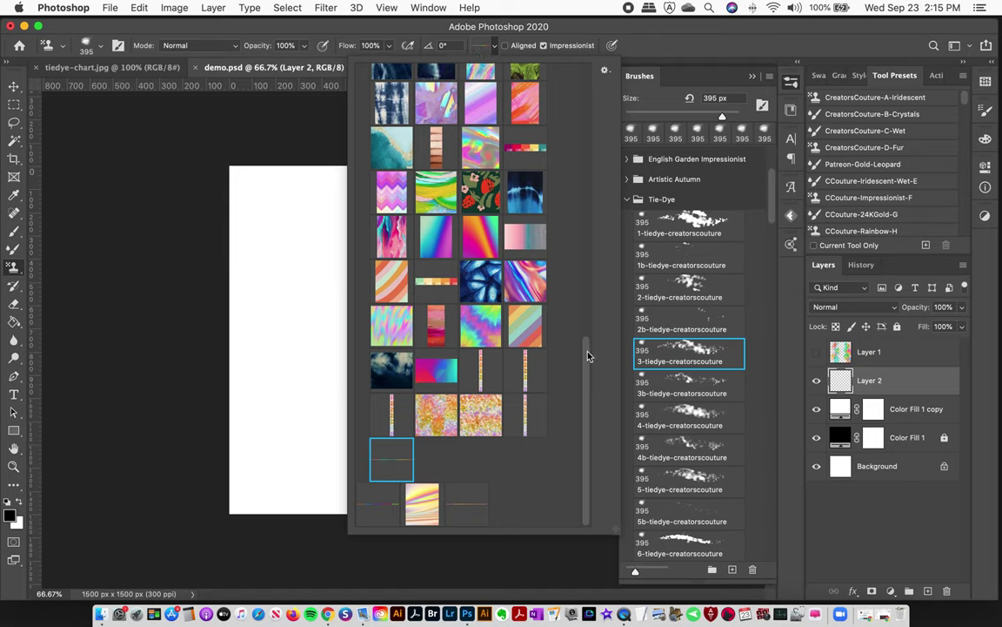
scroll(588, 355, up, 15)
click(365, 316)
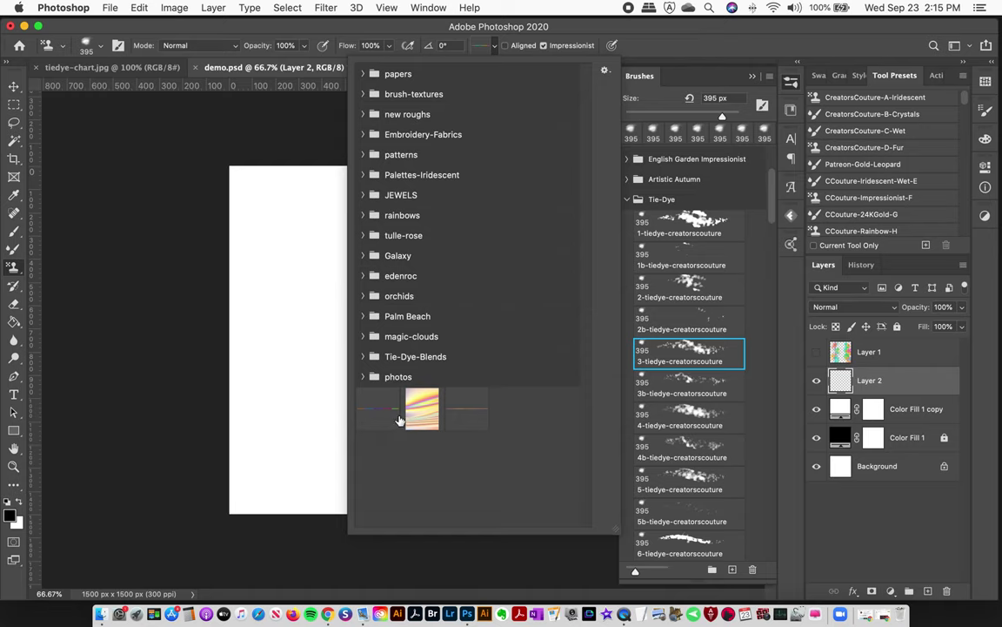
click(364, 357)
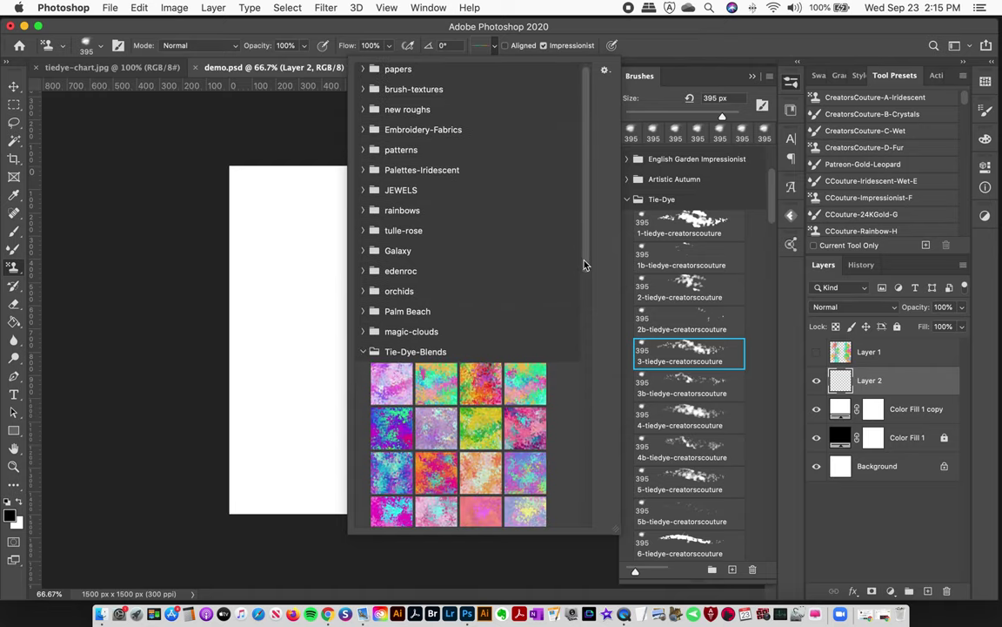
scroll(572, 290, down, 3)
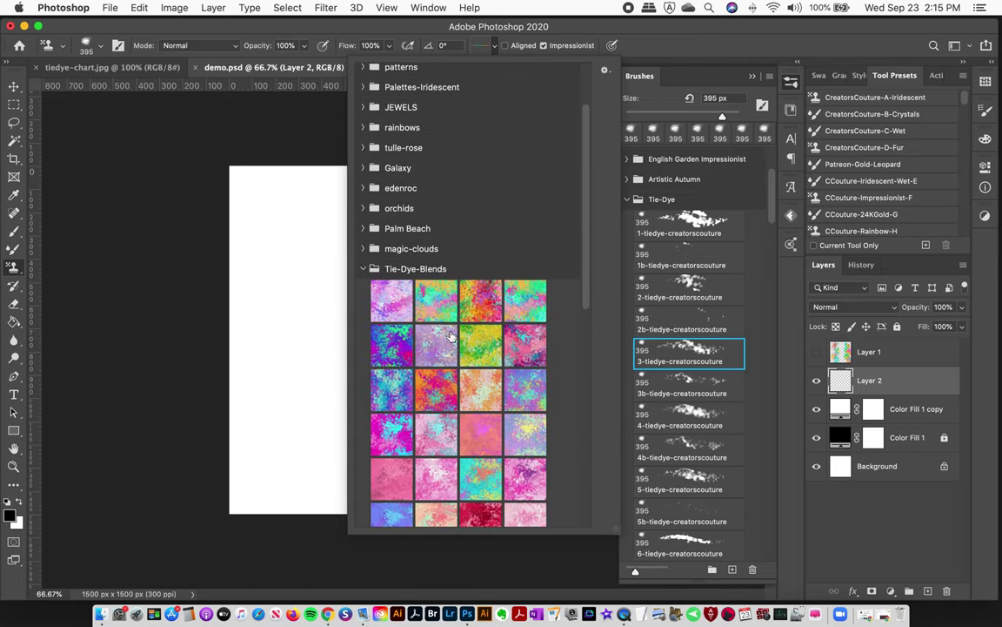
click(389, 347)
click(529, 26)
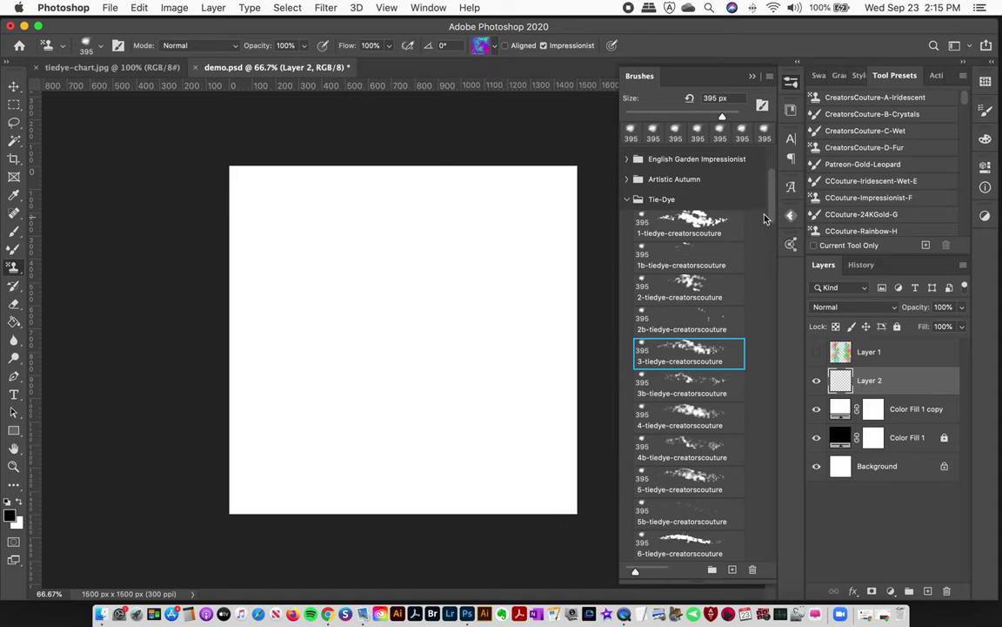
Select the 8-tiedye-creatorscouture brush for the Pattern Stamp tool, keeping the chosen tie-dye pattern
drag(777, 217, 775, 243)
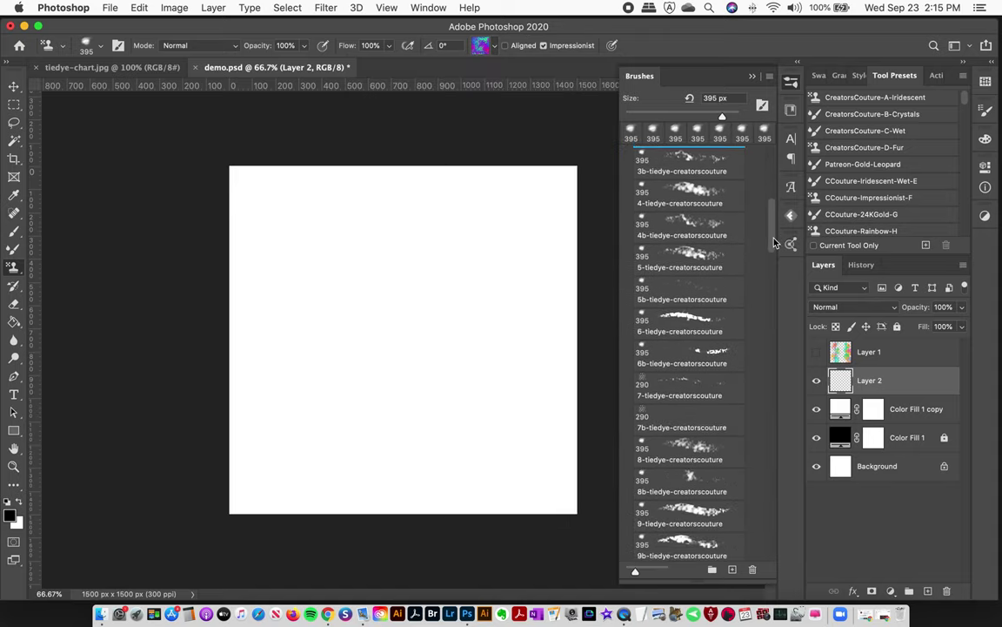
scroll(745, 295, down, 1)
click(683, 442)
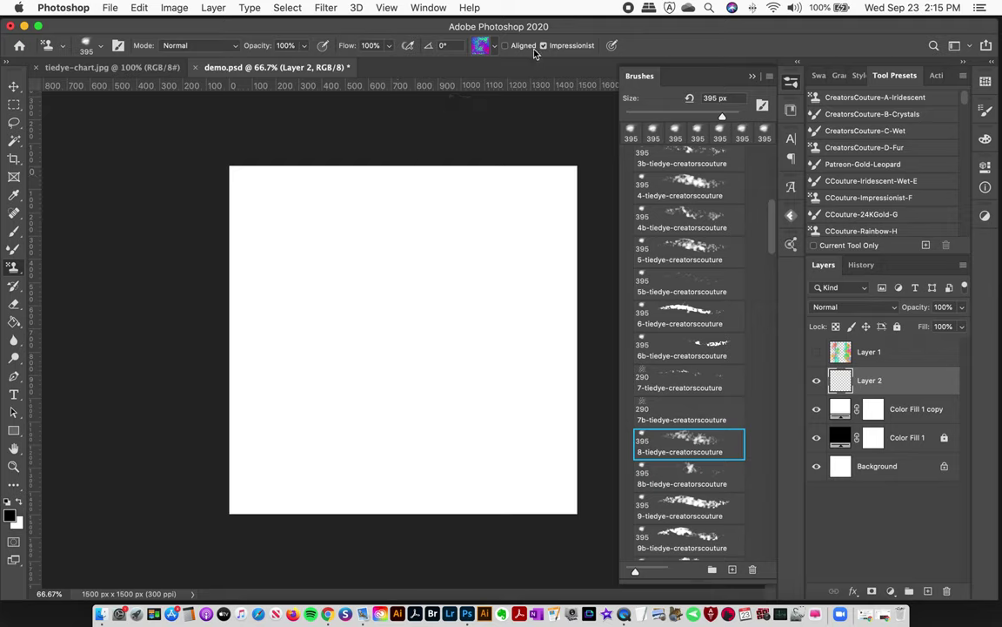
right_click(13, 265)
click(65, 269)
click(479, 46)
click(481, 48)
Paint overlapping blue, purple and teal tie-dye strokes over the left and middle of the canvas on Layer 2
mouse_move(349, 195)
mouse_down()
mouse_move(305, 217)
mouse_move(372, 269)
mouse_move(361, 322)
mouse_move(290, 340)
mouse_move(295, 399)
mouse_move(372, 376)
mouse_move(261, 331)
mouse_move(230, 357)
mouse_move(315, 453)
mouse_move(380, 474)
mouse_move(384, 522)
mouse_move(318, 543)
mouse_move(266, 509)
mouse_up()
mouse_move(291, 217)
mouse_down()
mouse_move(270, 202)
mouse_move(323, 157)
mouse_move(315, 135)
mouse_move(222, 157)
mouse_up()
mouse_move(279, 228)
mouse_down()
mouse_move(287, 261)
mouse_move(322, 287)
mouse_move(300, 348)
mouse_move(239, 370)
mouse_move(231, 348)
mouse_up()
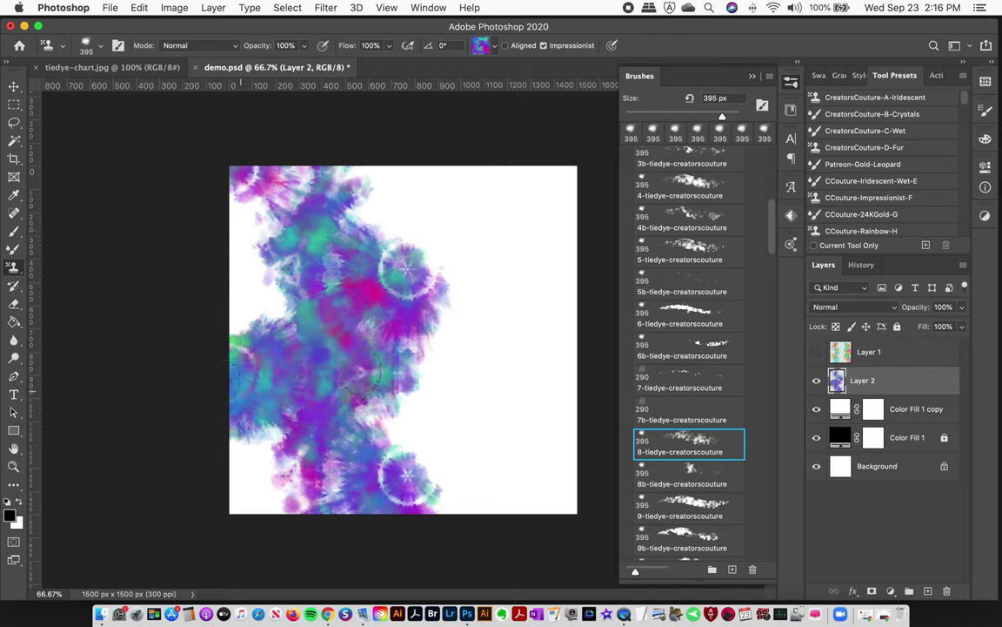
mouse_move(313, 269)
mouse_down()
mouse_move(322, 348)
mouse_move(313, 400)
mouse_move(429, 541)
mouse_move(459, 487)
mouse_up()
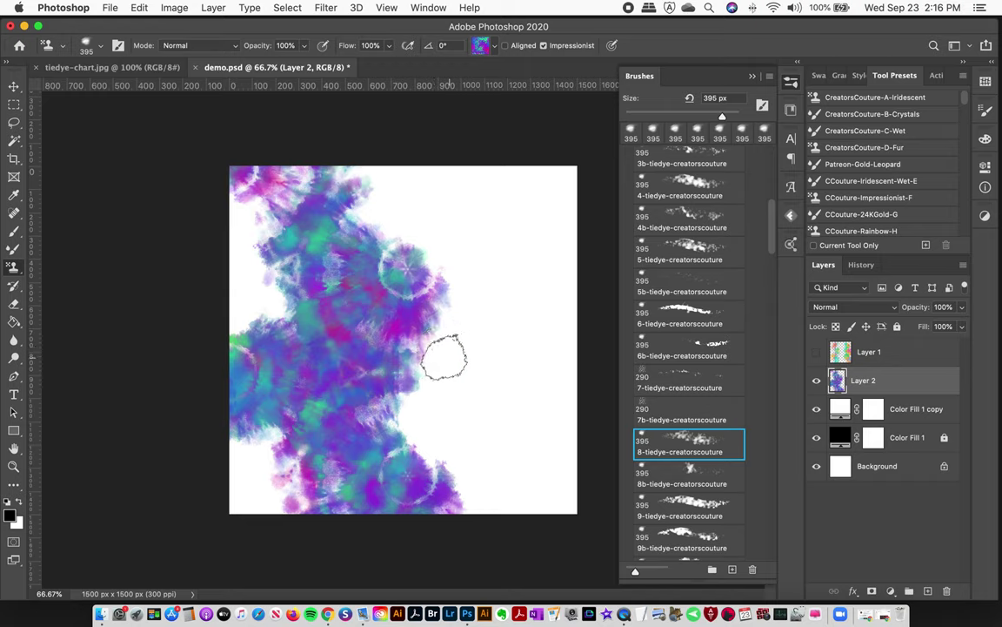
Switch to the Brush tool and add a new layer above Layer 2
key(b)
scroll(697, 328, down, 3)
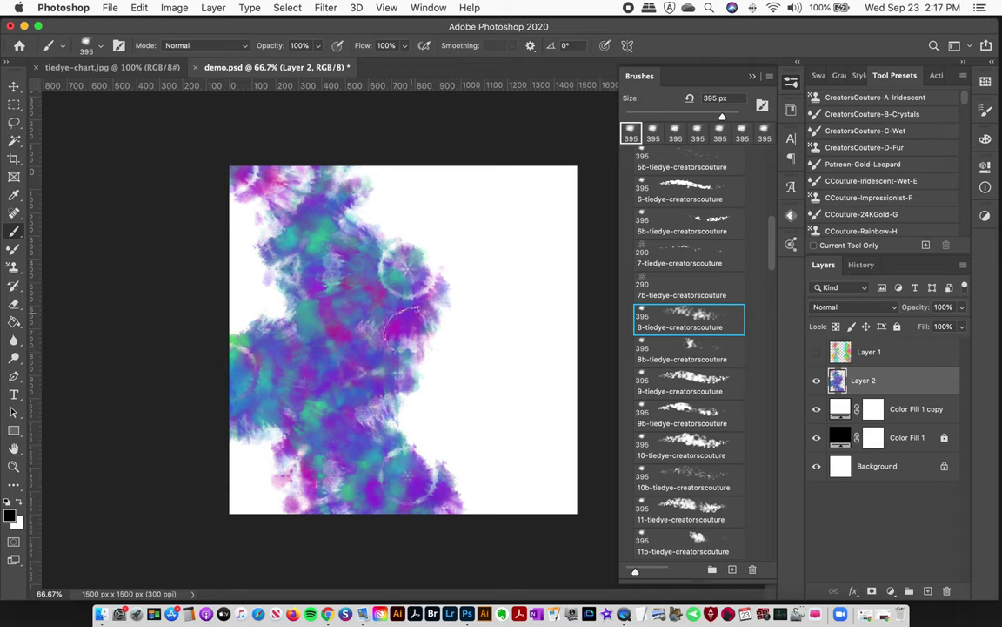
click(376, 477)
key(super+shift+alt+n)
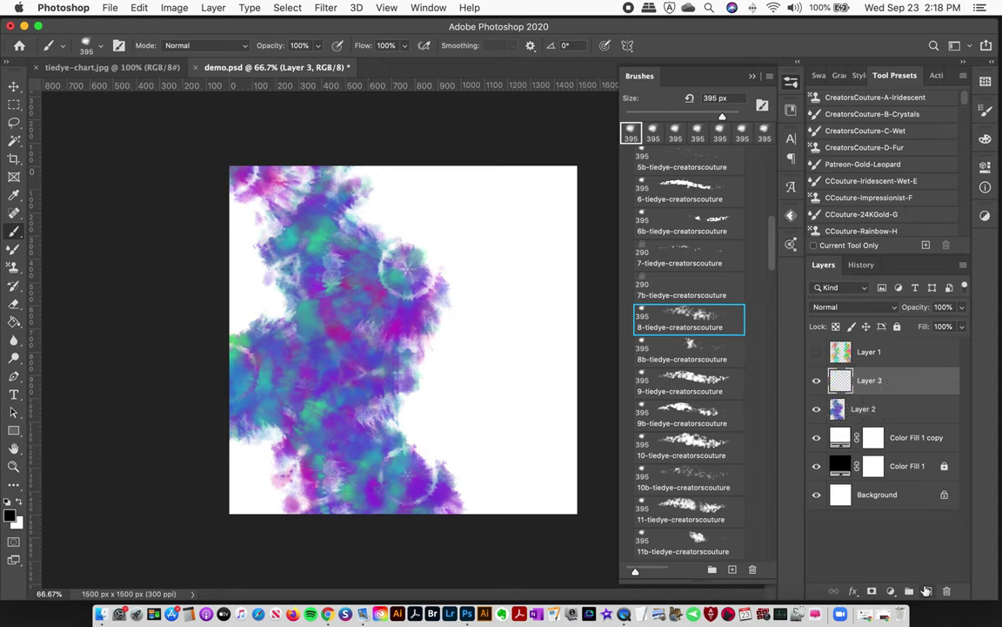
Set the foreground color to white and choose the 8b-tiedye-creatorscouture brush for the Brush tool
right_click(14, 230)
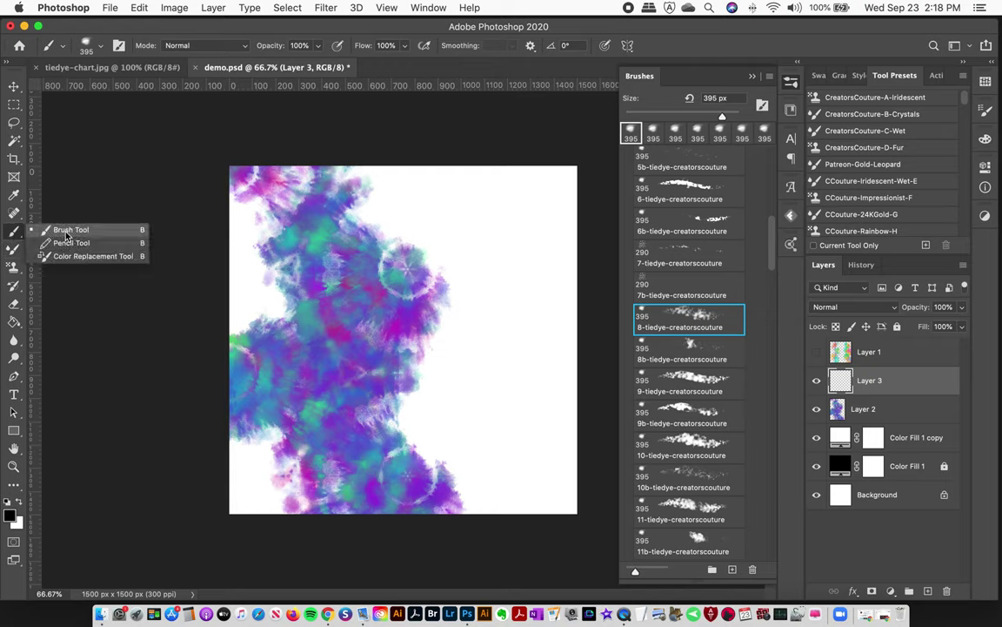
click(66, 235)
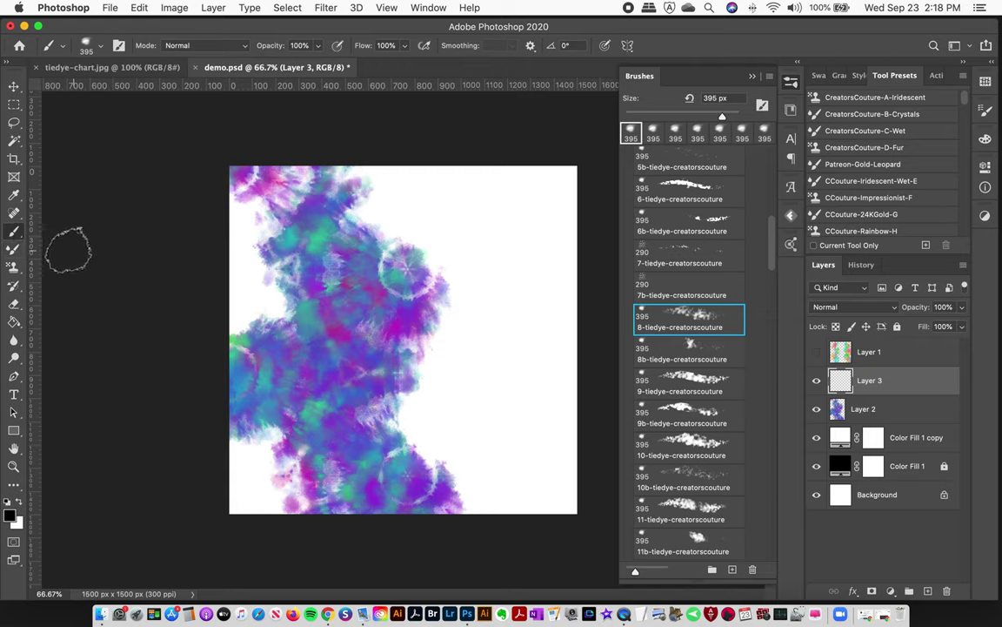
click(19, 503)
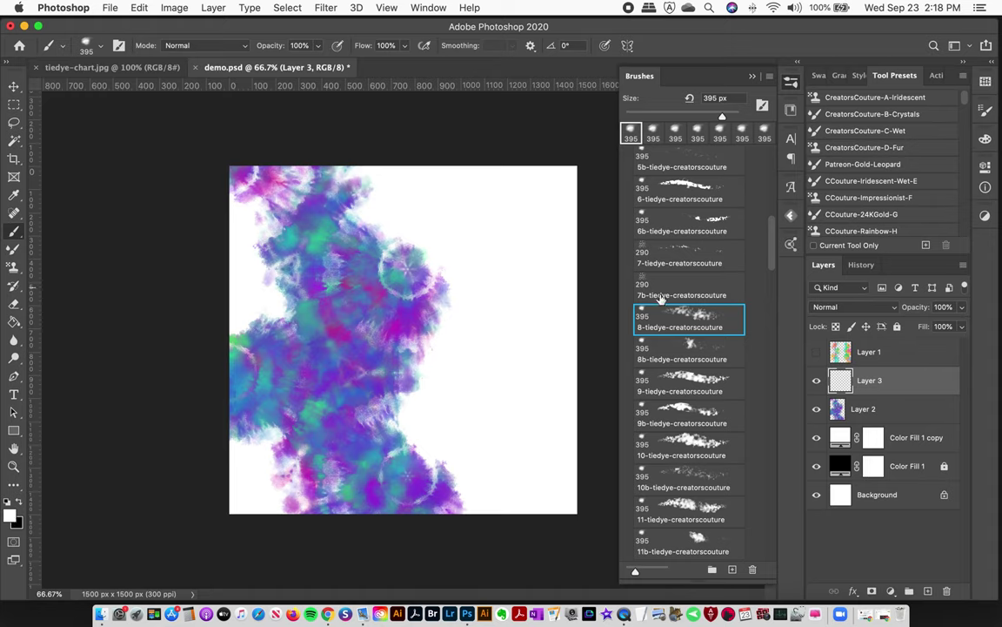
click(669, 353)
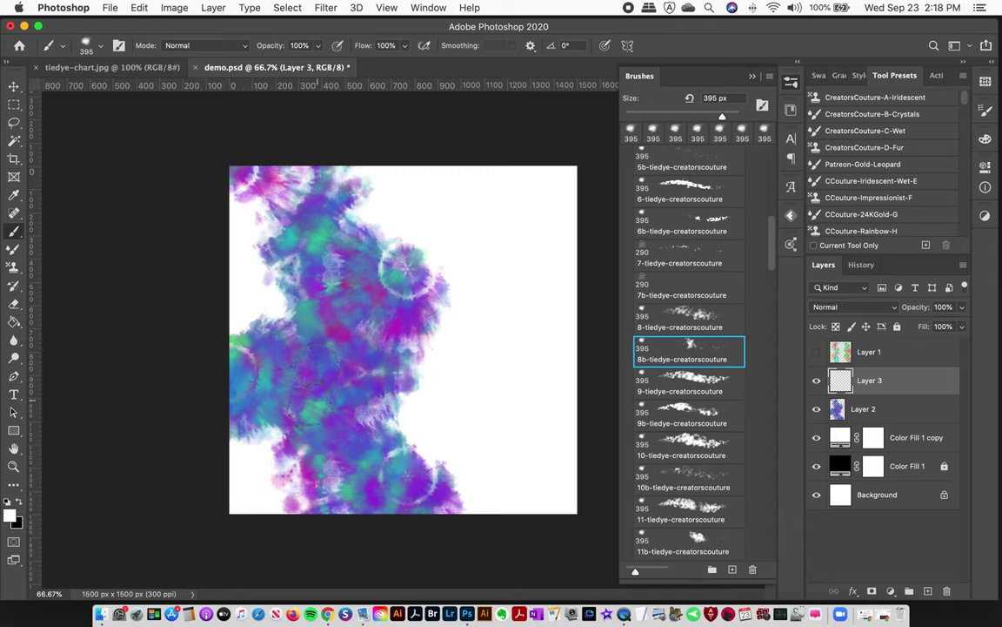
Paint white tie-dye texture and a white ring over the purple and teal artwork on Layer 3
mouse_move(344, 265)
mouse_down()
mouse_move(266, 331)
mouse_move(309, 283)
mouse_move(261, 296)
mouse_move(239, 330)
mouse_move(330, 418)
mouse_move(300, 383)
mouse_move(292, 422)
mouse_move(339, 427)
mouse_move(426, 500)
mouse_up()
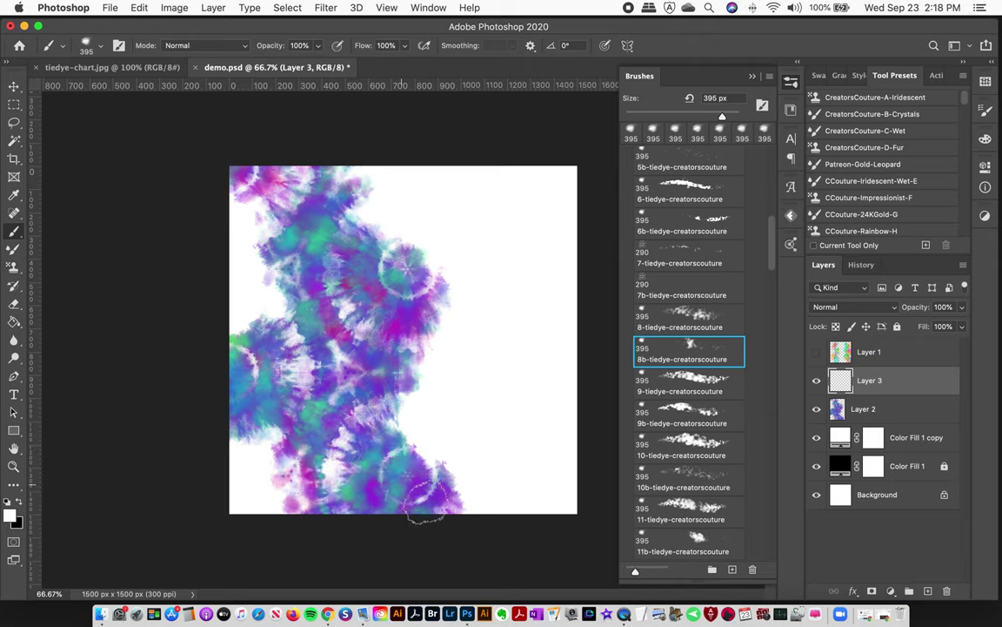
drag(374, 196, 365, 174)
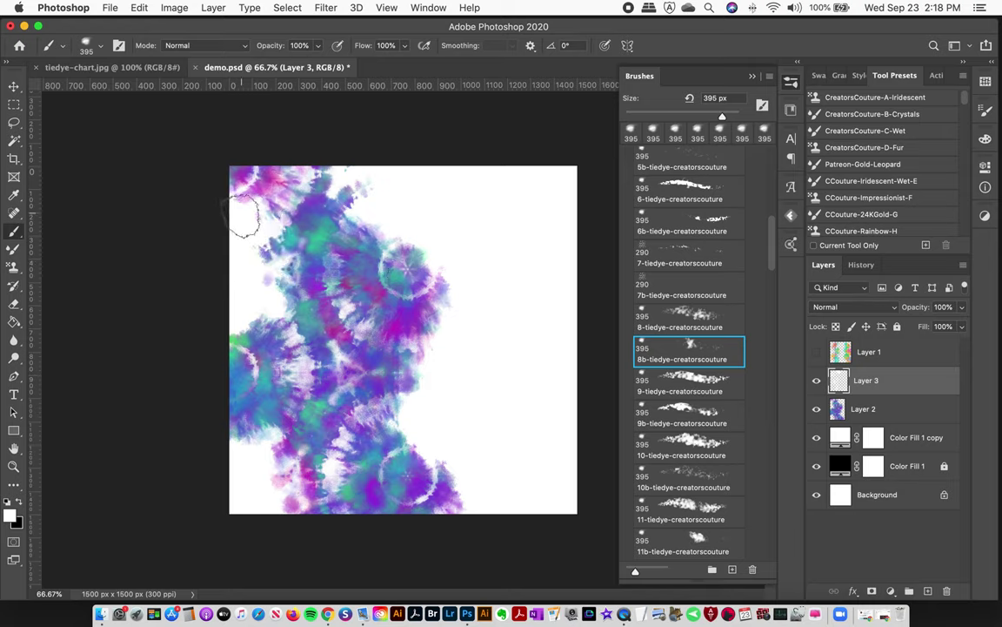
click(400, 270)
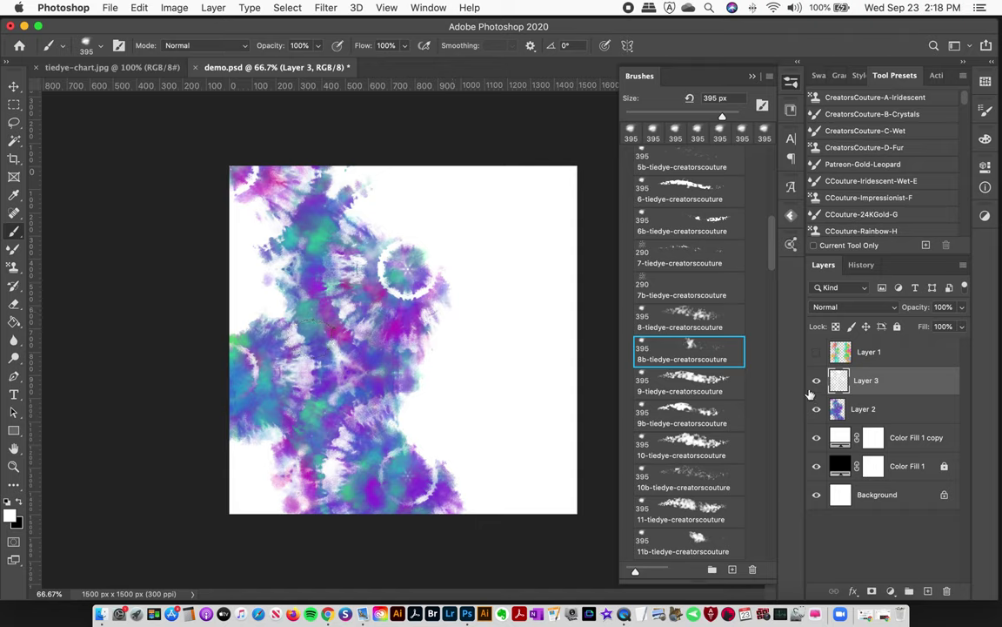
Temporarily hide Layer 2 and Color Fill 1 copy to examine the white strokes against black, and show them again
click(816, 409)
click(817, 438)
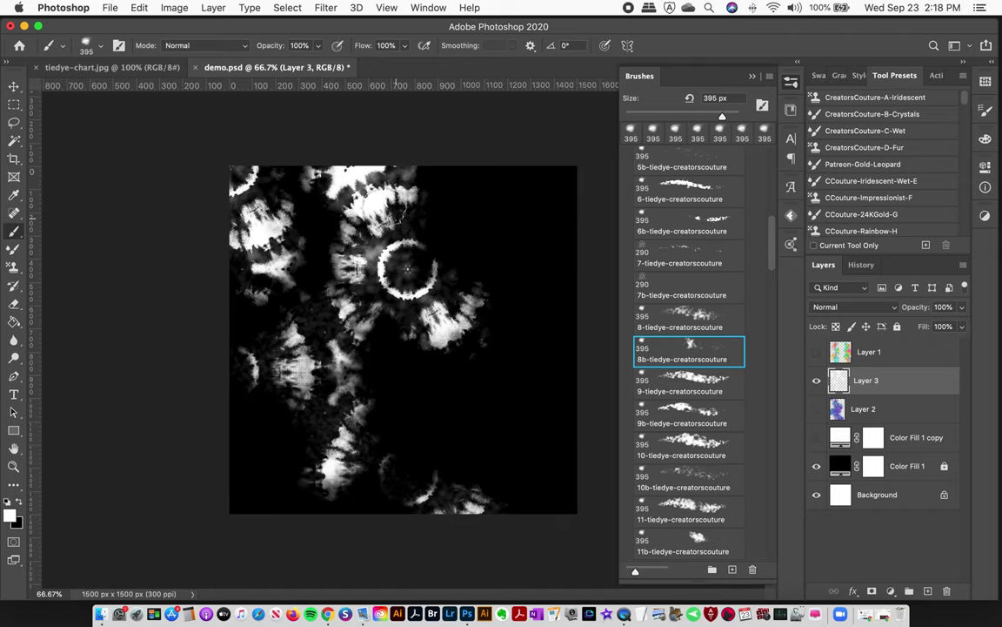
click(816, 409)
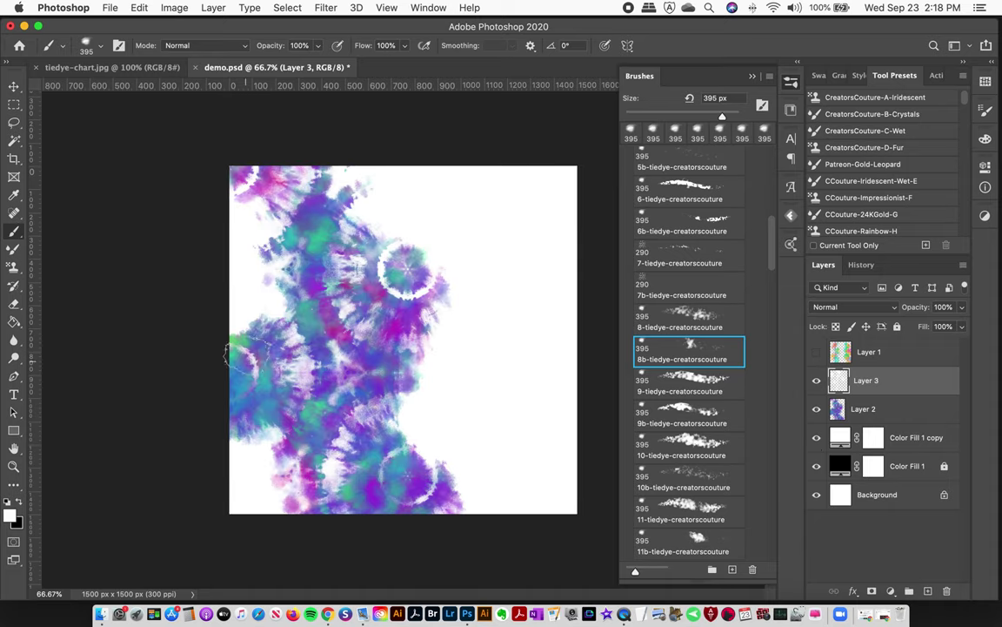
Stamp white over the ring at the canvas's left edge, compare the artwork with and without Layer 3, and leave Layer 3 hidden
click(234, 366)
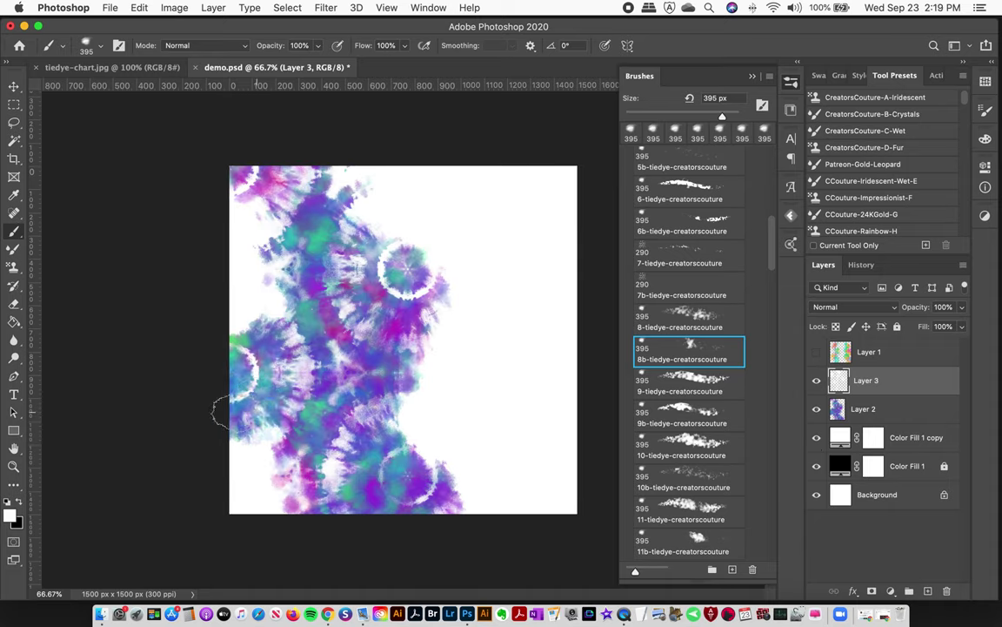
click(816, 383)
click(817, 383)
click(816, 383)
click(817, 381)
click(818, 383)
Add a layer mask to Layer 2 and paint black tie-dye texture on it with the 8b-tiedye-creatorscouture brush
click(840, 417)
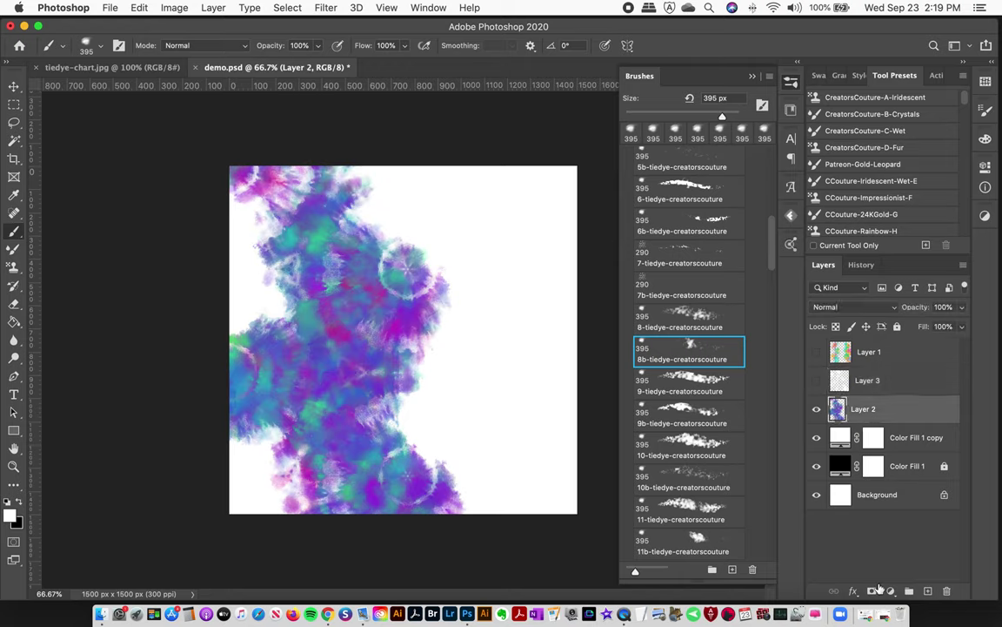
click(872, 592)
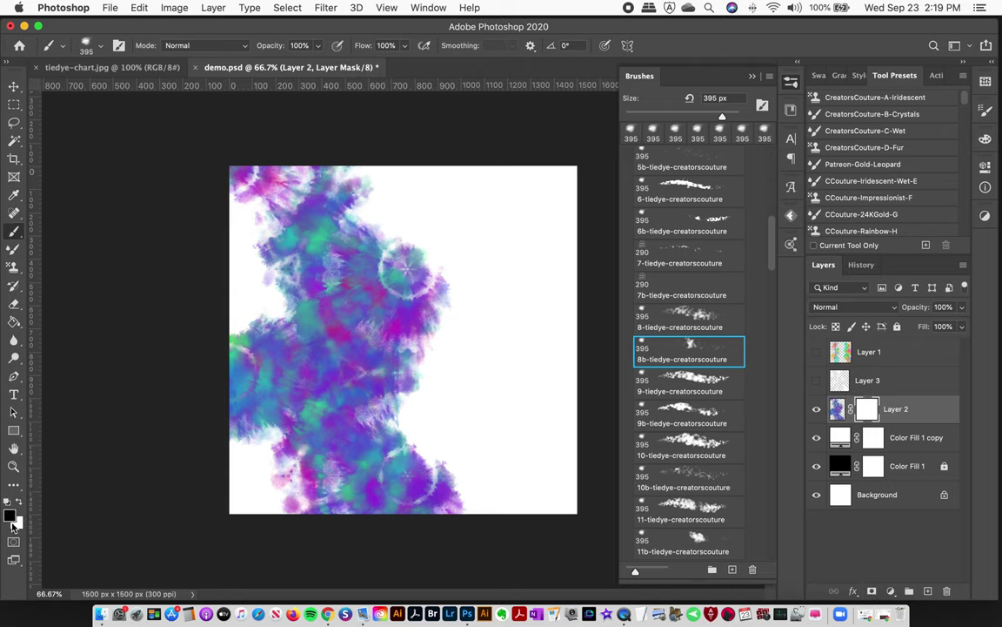
drag(366, 287, 353, 243)
mouse_move(322, 209)
mouse_down()
mouse_move(313, 270)
mouse_move(331, 330)
mouse_move(261, 361)
mouse_move(265, 383)
mouse_move(390, 439)
mouse_move(373, 461)
mouse_move(381, 428)
mouse_move(344, 440)
mouse_move(422, 435)
mouse_up()
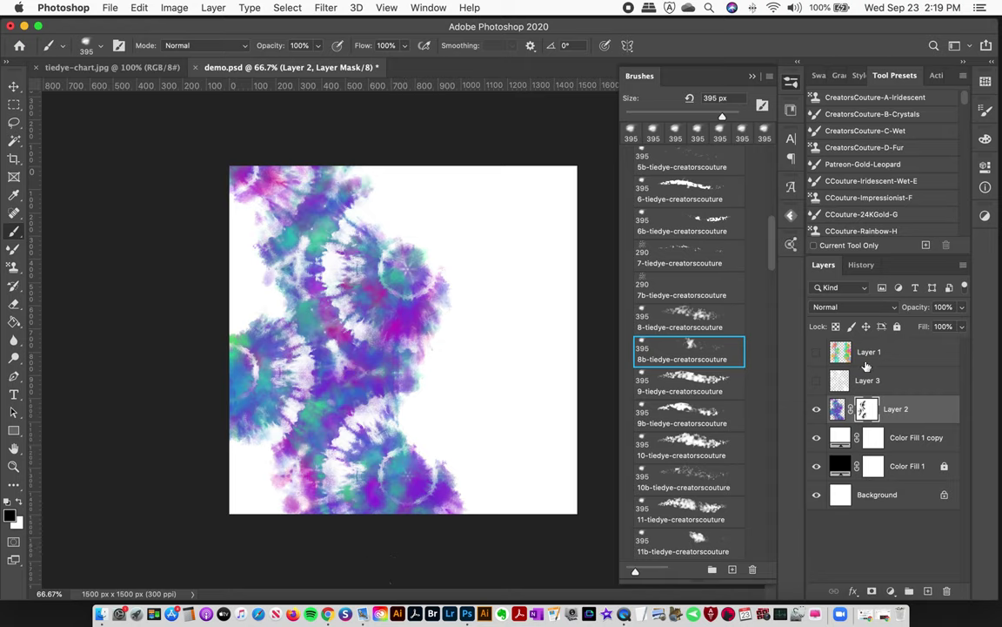
right_click(862, 413)
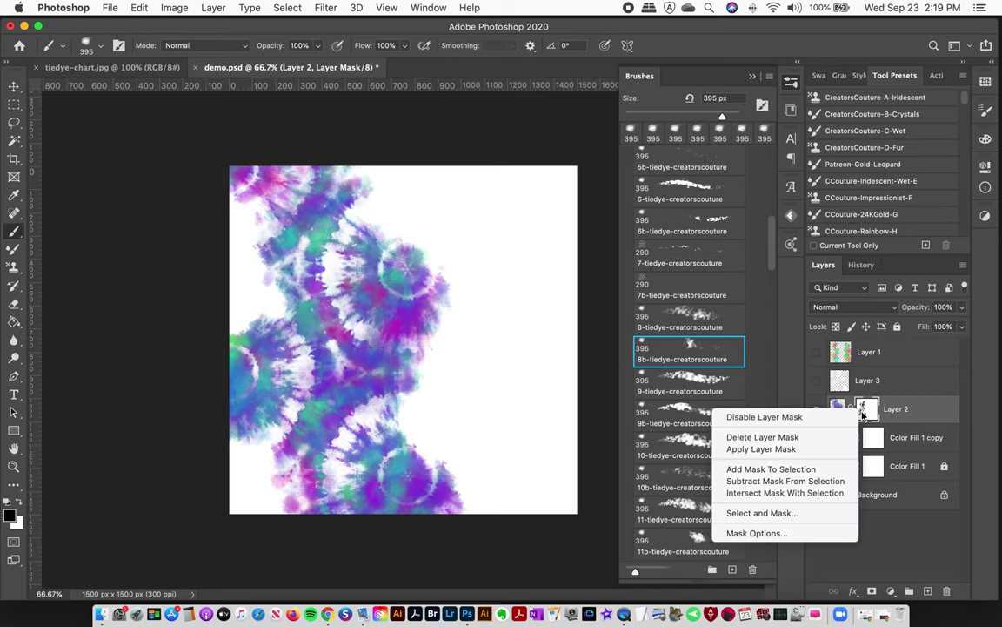
click(912, 416)
Add a new layer above Layer 2 and set the foreground color to pink #eb6bff for the Brush tool
click(912, 416)
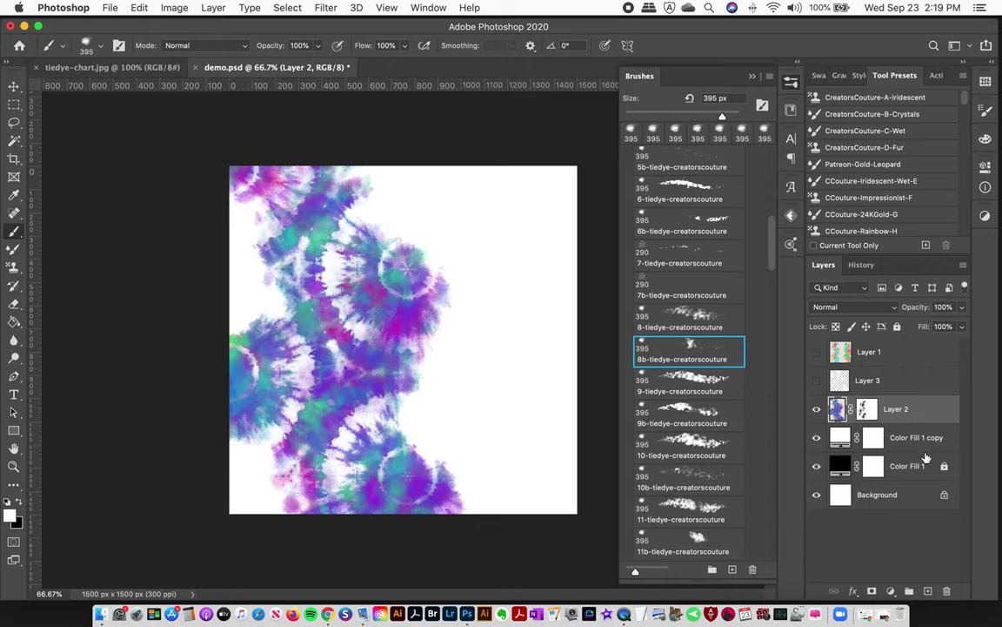
click(927, 591)
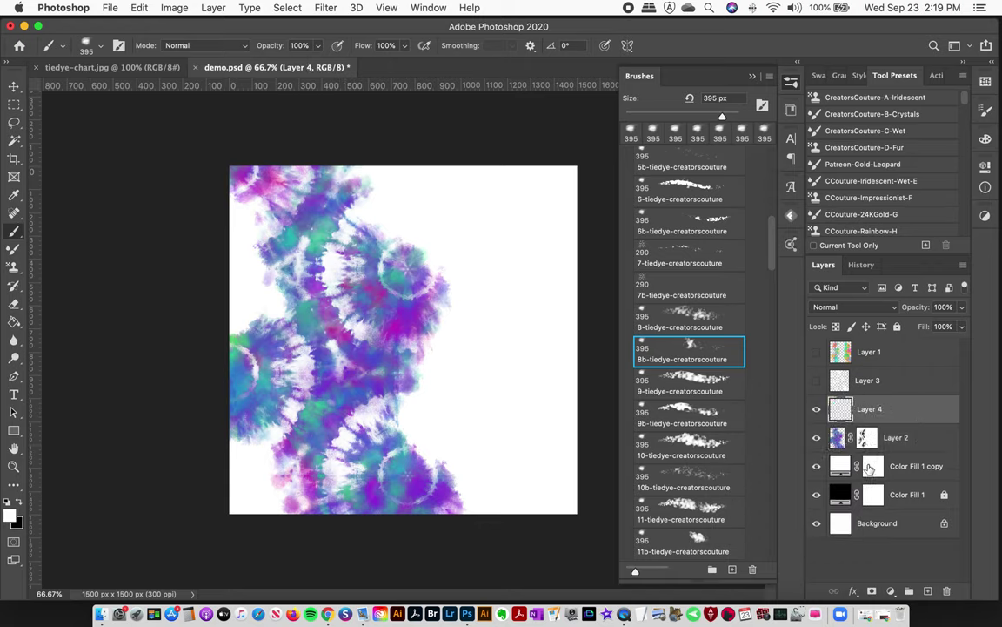
click(5, 503)
click(11, 515)
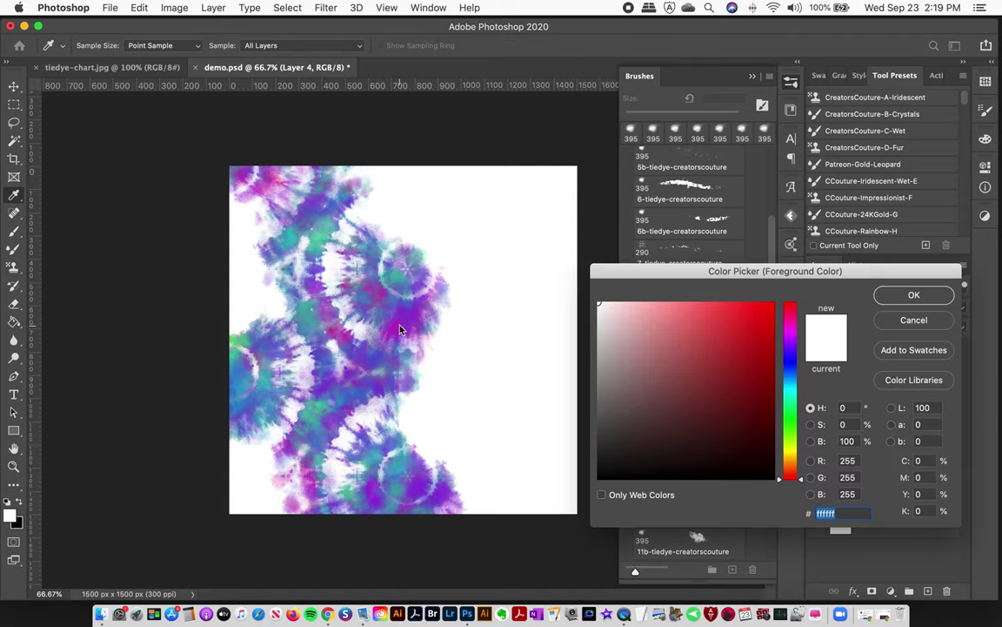
click(384, 293)
click(700, 287)
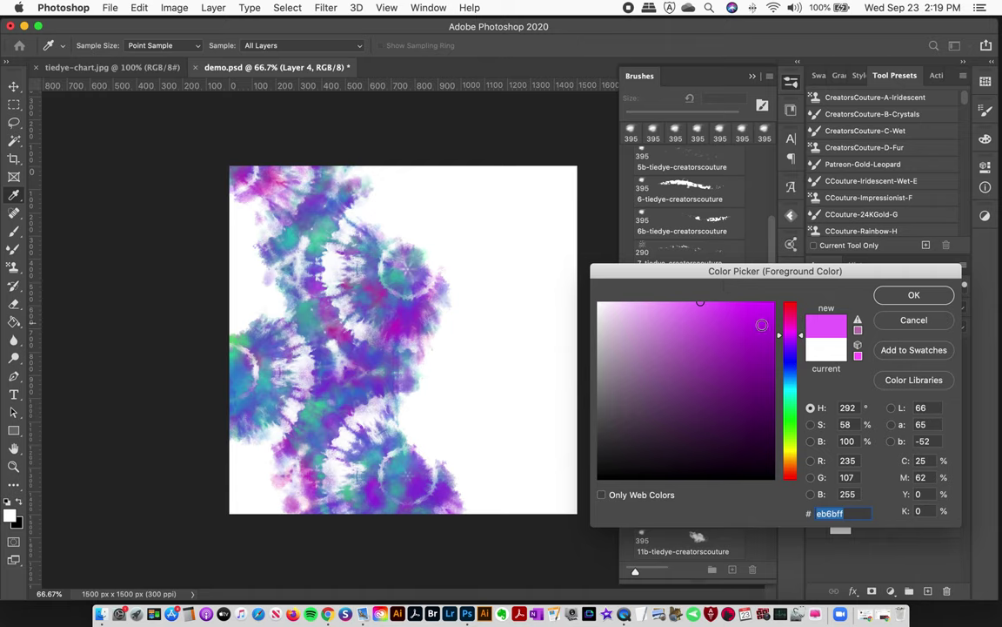
click(911, 295)
right_click(14, 231)
click(87, 226)
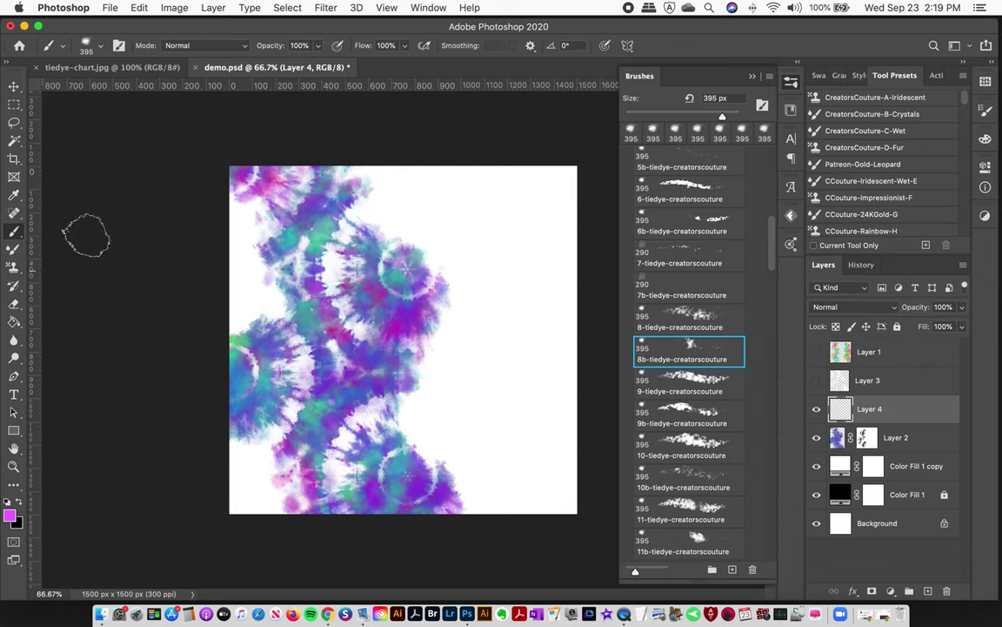
Paint pink tie-dye strokes over the upper artwork on Layer 4, undoing the two broad strokes
mouse_move(396, 264)
mouse_down()
mouse_move(357, 197)
mouse_move(376, 219)
mouse_move(362, 328)
mouse_up()
mouse_move(356, 261)
mouse_down()
mouse_move(253, 235)
mouse_move(270, 182)
mouse_move(323, 278)
mouse_move(296, 348)
mouse_move(239, 279)
mouse_move(226, 243)
mouse_move(252, 309)
mouse_up()
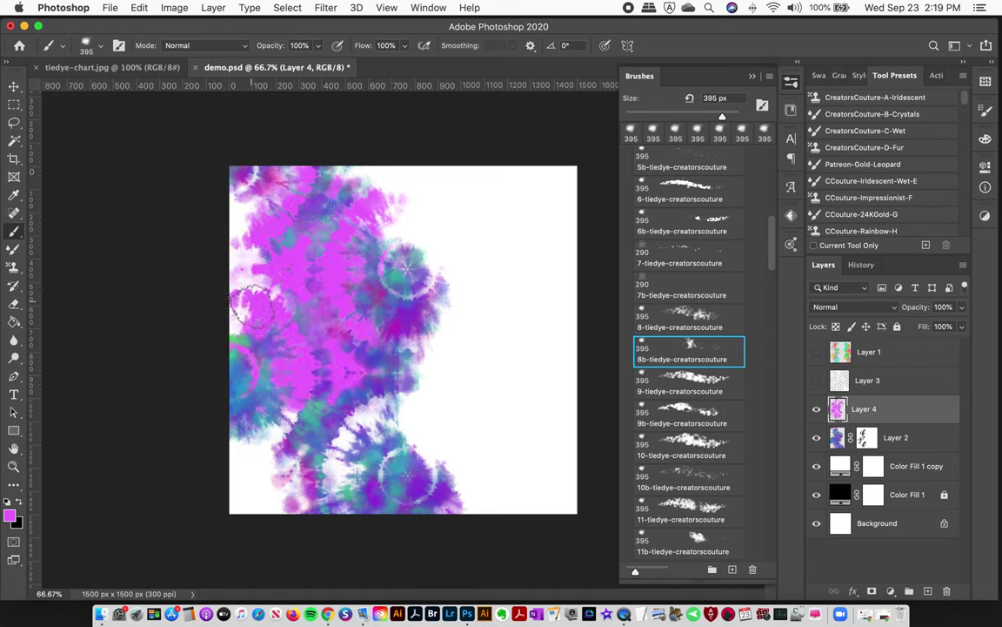
key(super+z)
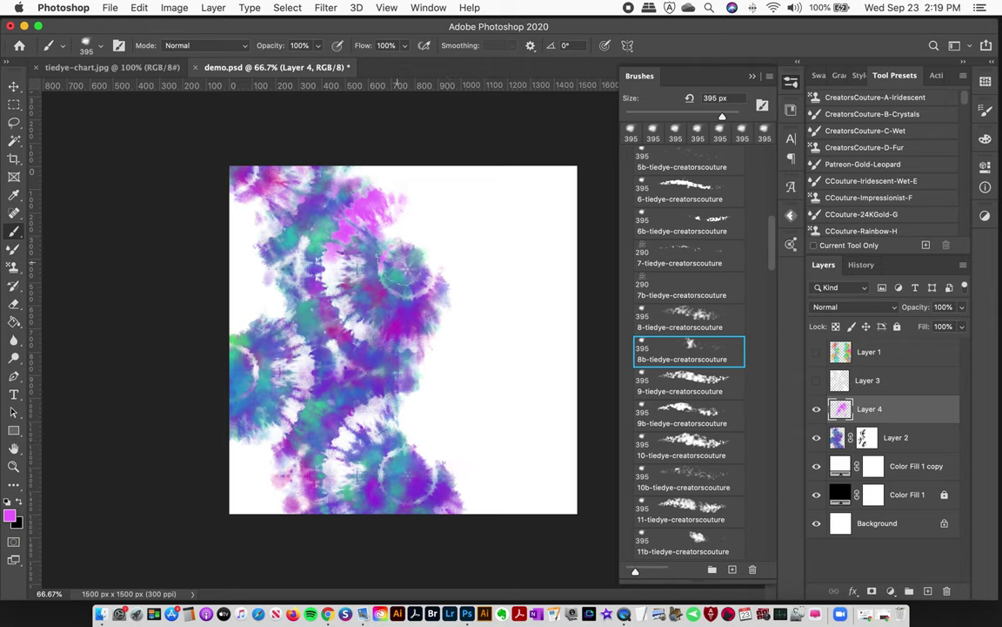
mouse_move(400, 270)
mouse_down()
mouse_move(348, 244)
mouse_move(270, 244)
mouse_move(322, 174)
mouse_move(287, 274)
mouse_move(261, 300)
mouse_up()
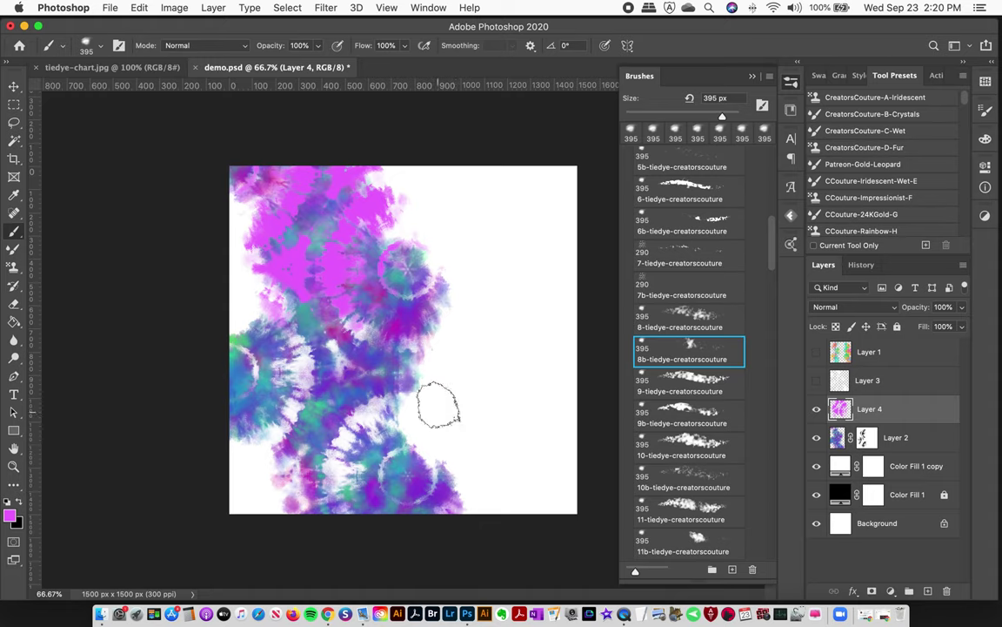
key(super+z)
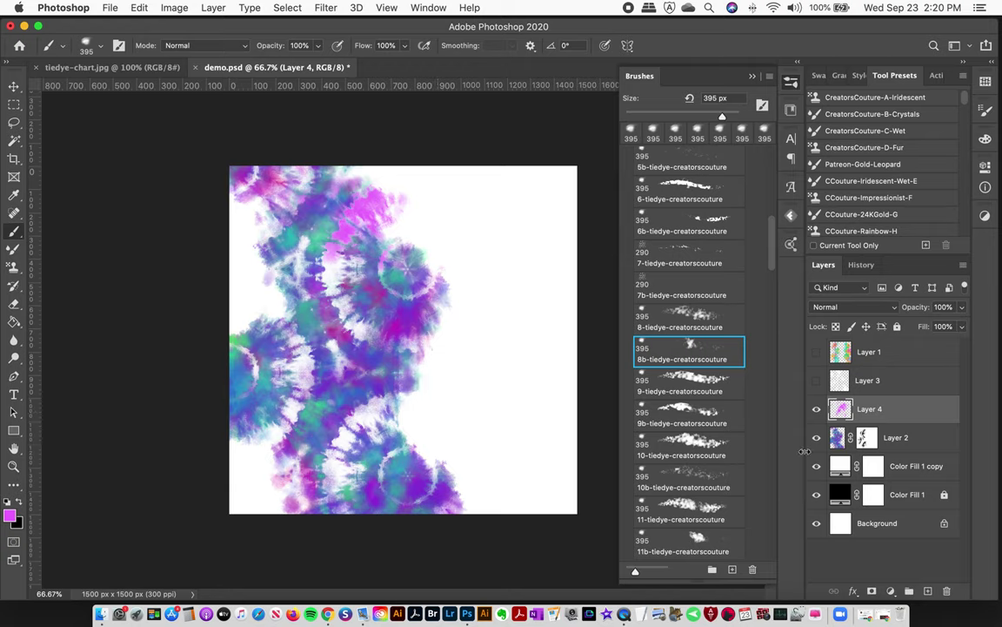
Hide Layer 4 and compare the 8 and 8b tie-dye brushes, ending on 8b-tiedye-creatorscouture
click(817, 411)
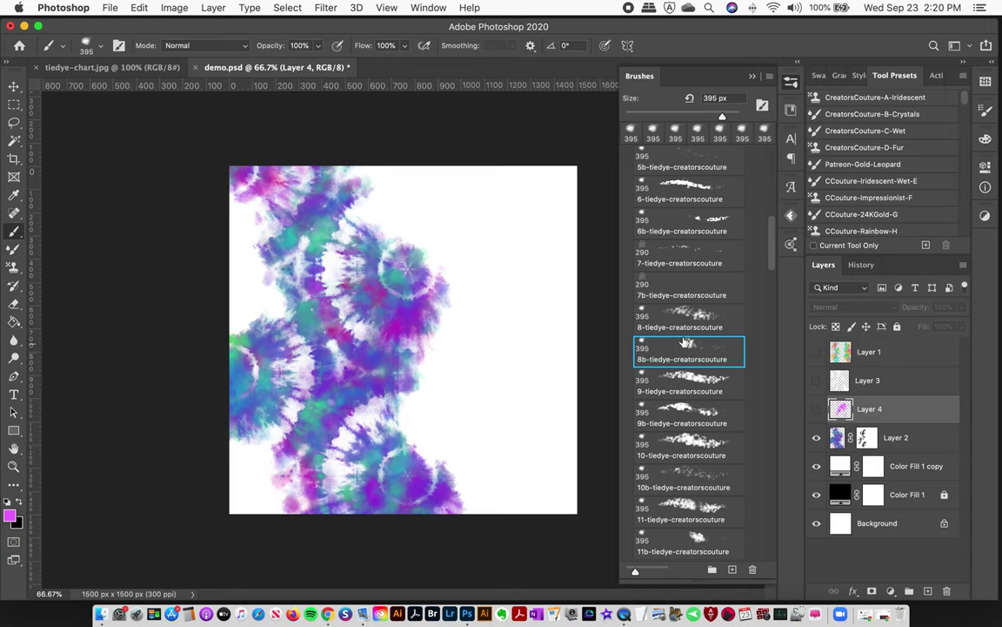
click(670, 324)
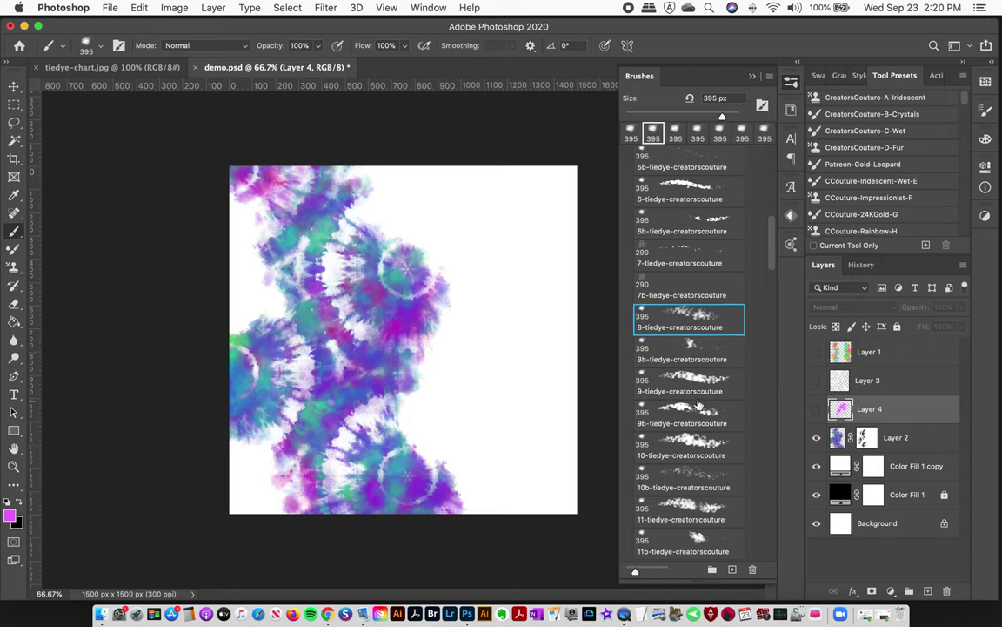
click(701, 365)
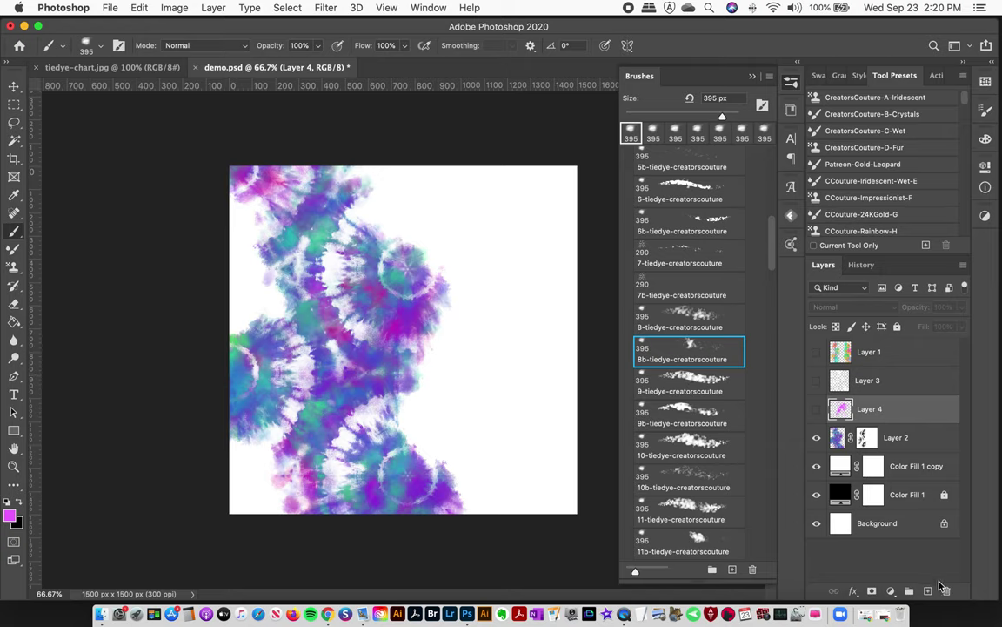
Add a new layer above Layer 4 and paint black tie-dye strokes down the middle of the artwork
click(929, 591)
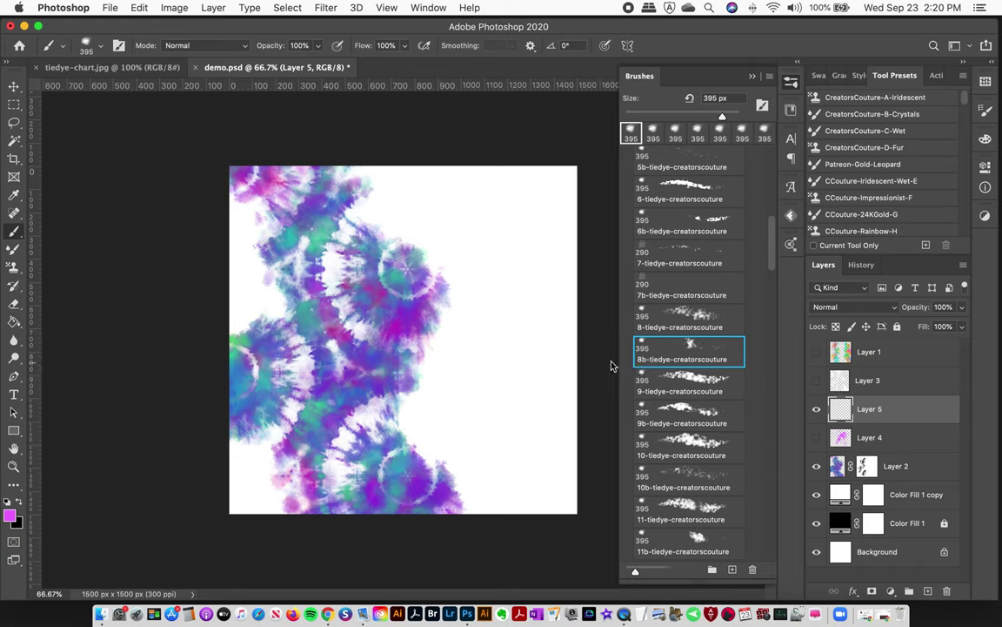
click(19, 502)
mouse_move(335, 200)
mouse_down()
mouse_move(320, 300)
mouse_move(265, 196)
mouse_move(253, 261)
mouse_move(357, 392)
mouse_up()
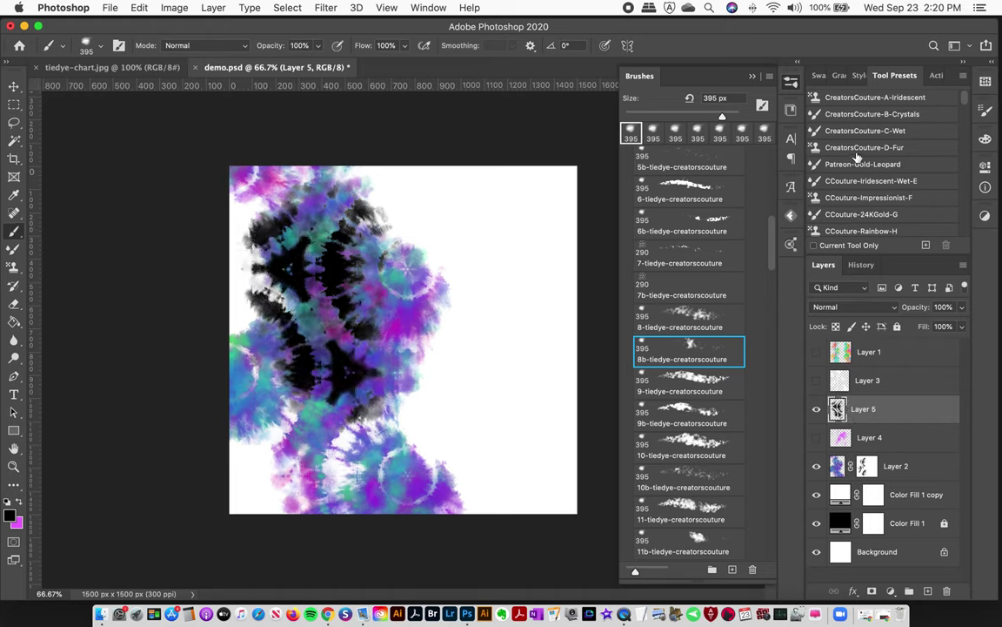
Apply the gold 1a style from the Gold + Glittery group to Layer 5
click(859, 75)
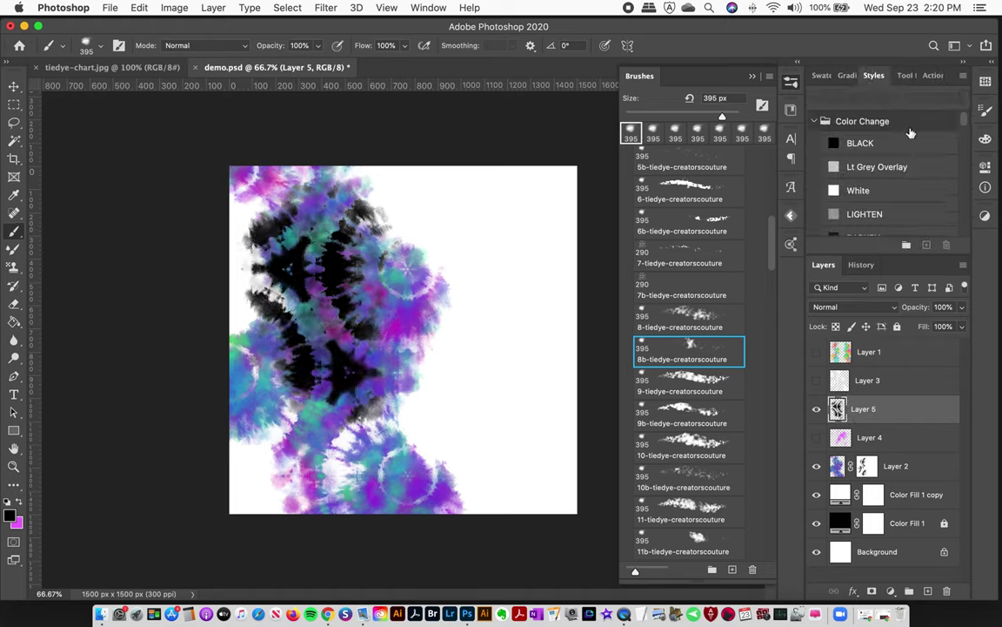
scroll(961, 118, down, 10)
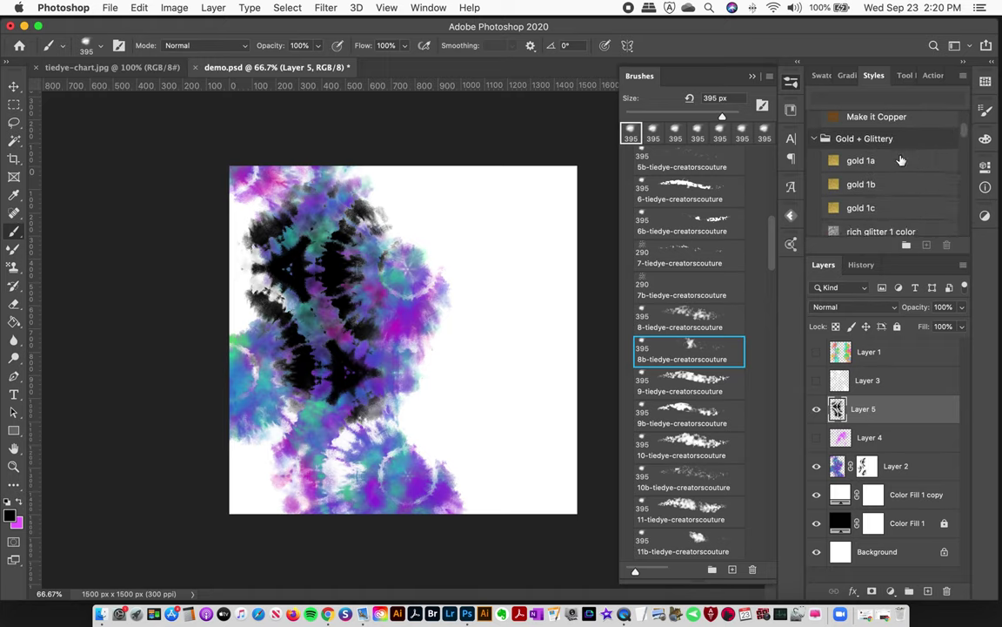
click(866, 160)
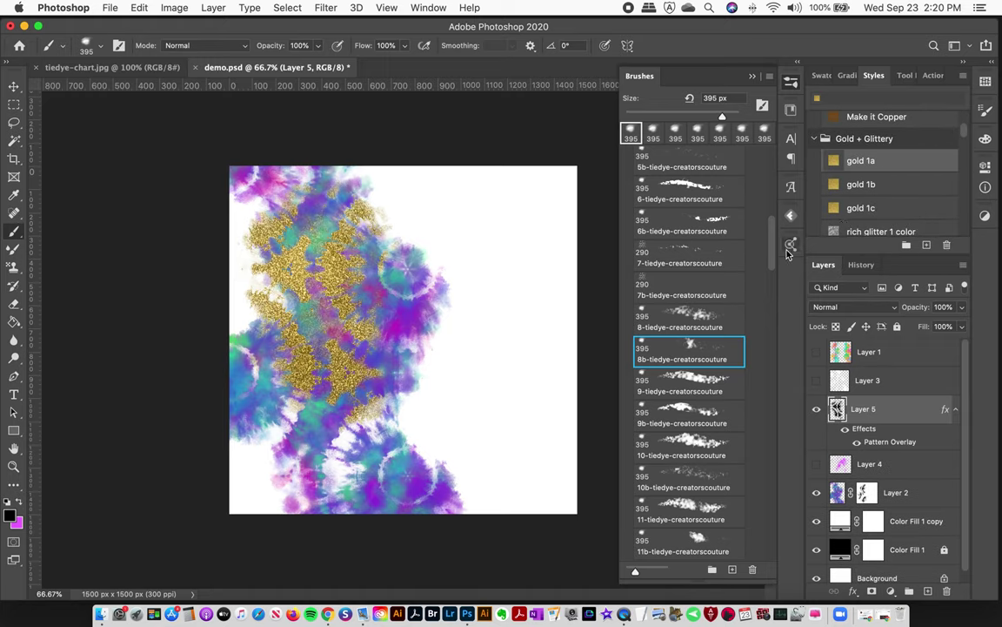
Clear all painted content from Layer 5 and make Layer 2 the active layer
key(super+a)
key(BackSpace)
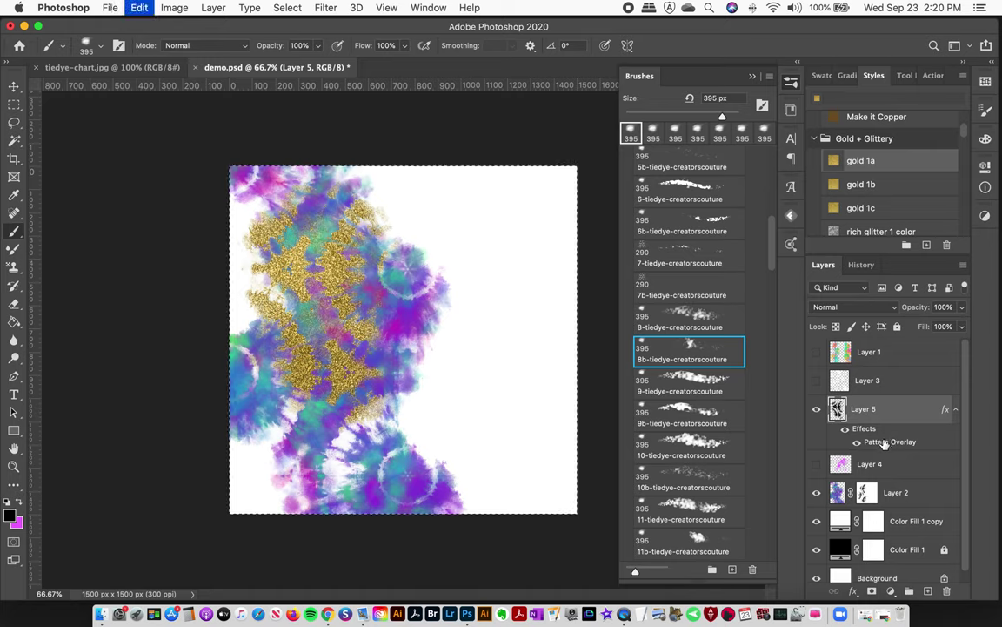
click(914, 502)
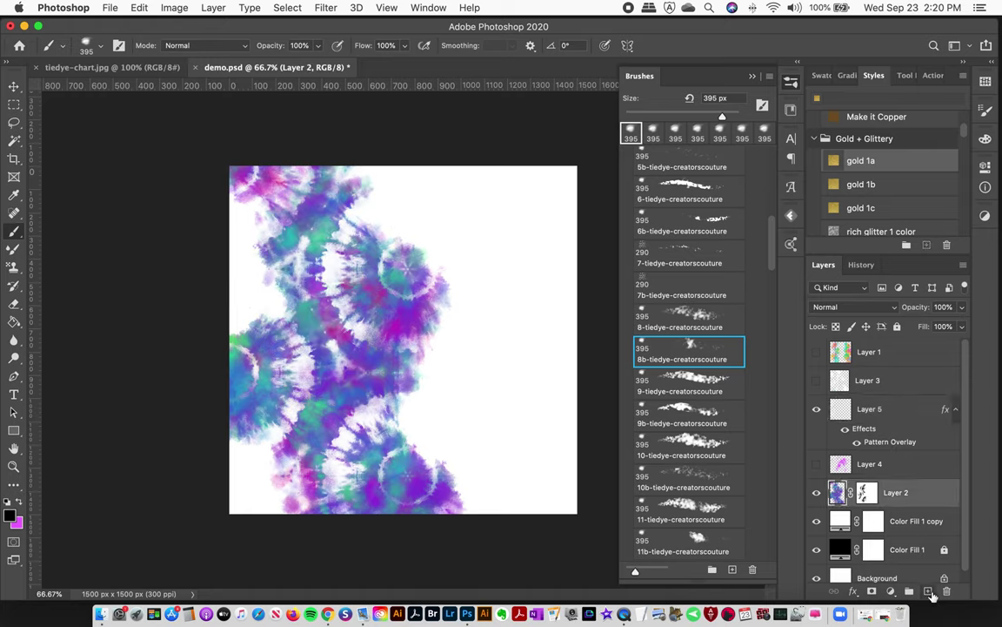
Add a new layer above Layer 2 with the gold 1a style and paint glitter strokes over the artwork using 8-tiedye-creatorscouture
click(929, 592)
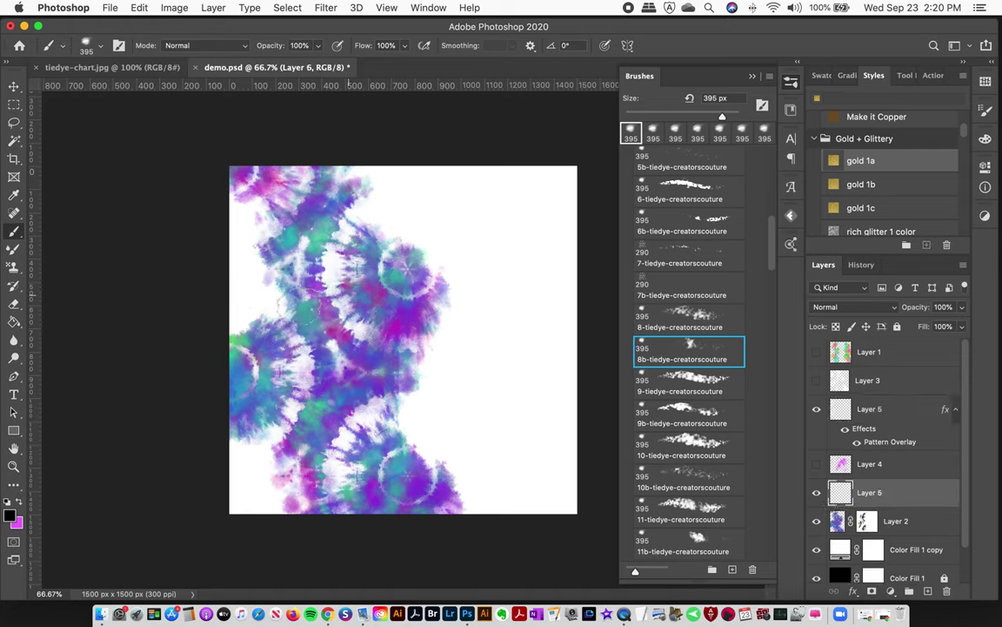
click(862, 160)
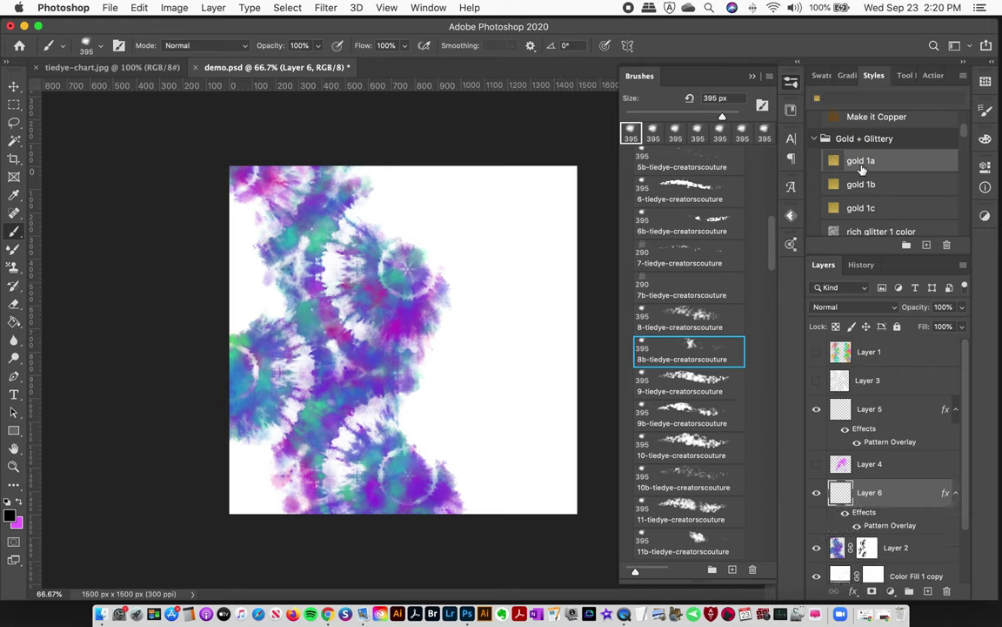
click(664, 324)
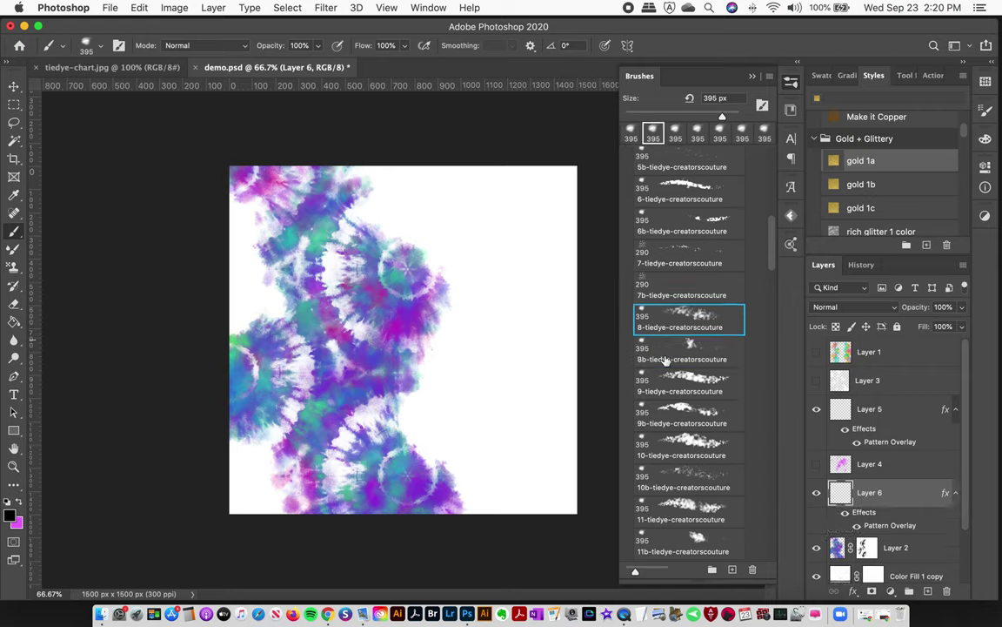
mouse_move(348, 221)
mouse_down()
mouse_move(300, 209)
mouse_move(279, 248)
mouse_move(265, 348)
mouse_move(237, 388)
mouse_up()
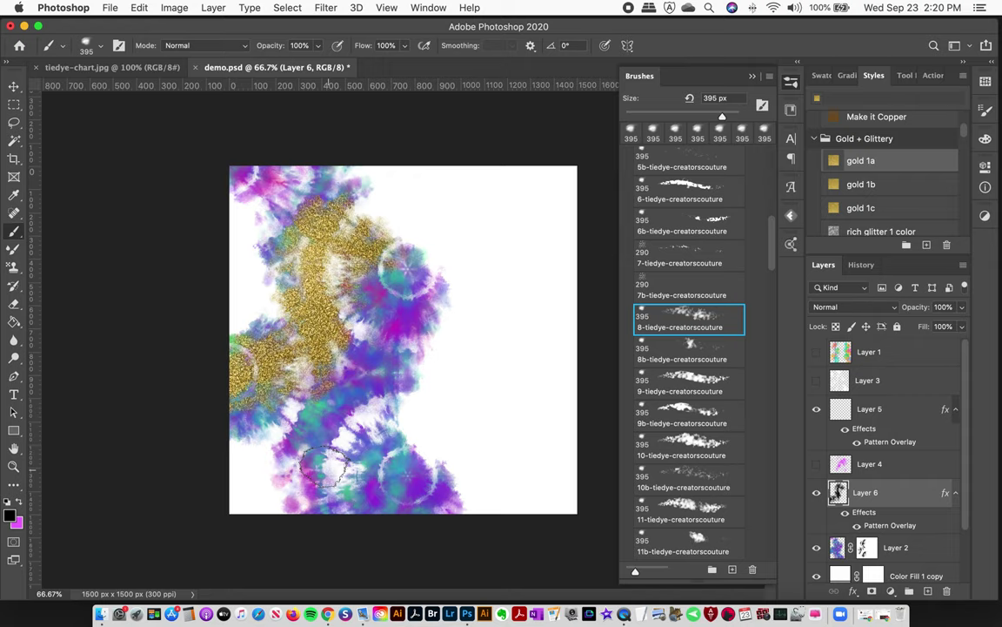
Hide Layer 6 and add a new layer directly above Layer 2
click(816, 496)
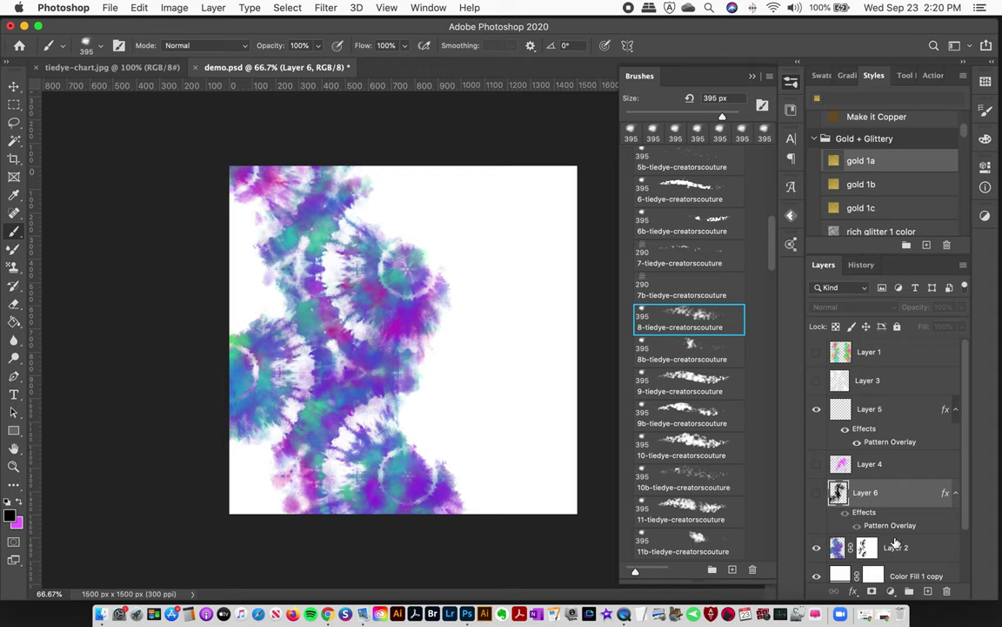
click(905, 551)
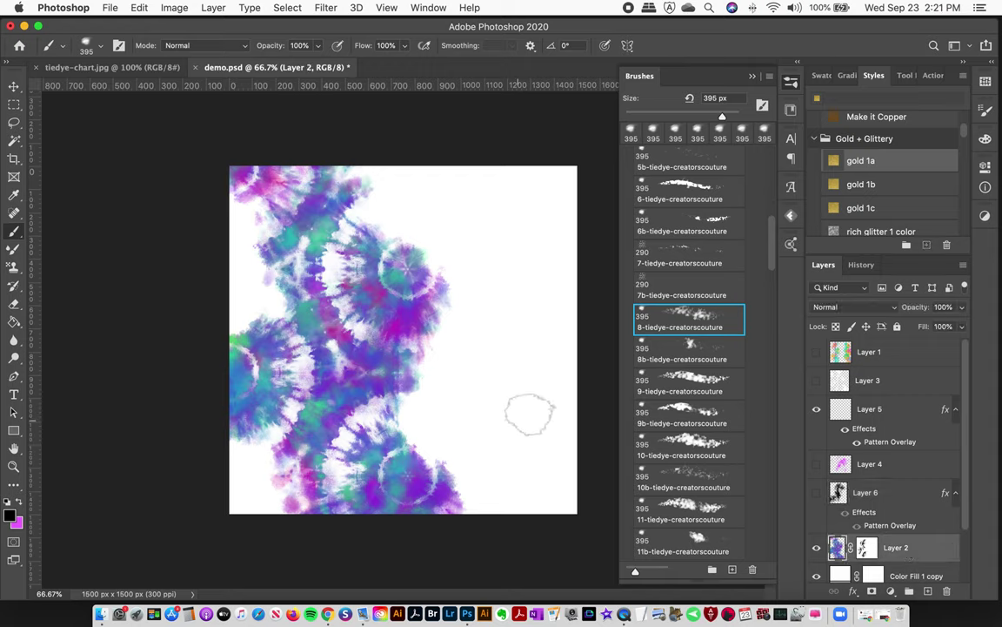
key(super+shift+alt+n)
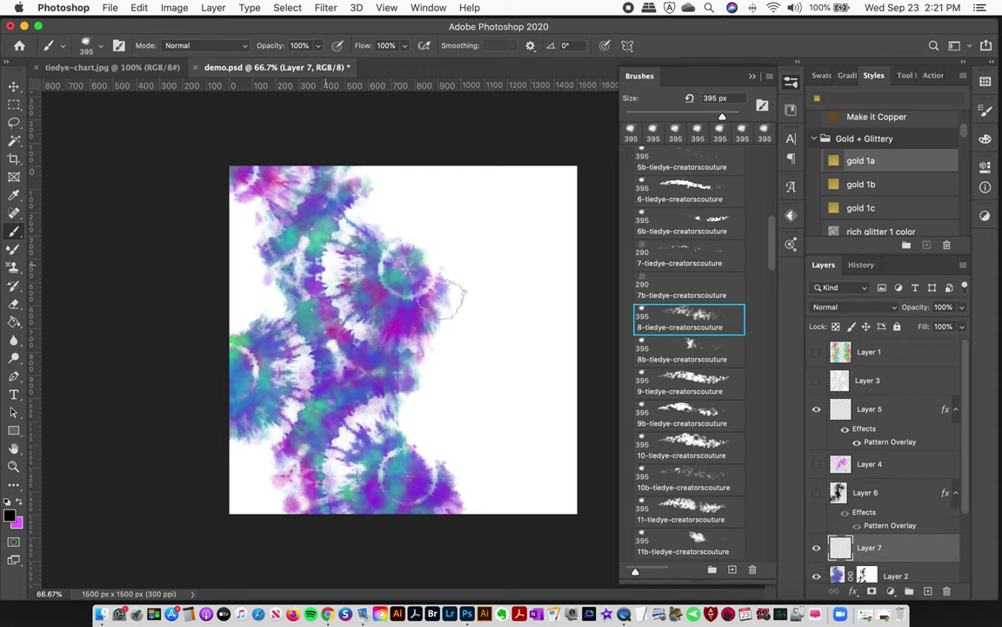
Set the foreground color to white and paint over the tie-dye artwork on Layer 7 with the 8b-tiedye-creatorscouture brush
key(period)
click(12, 515)
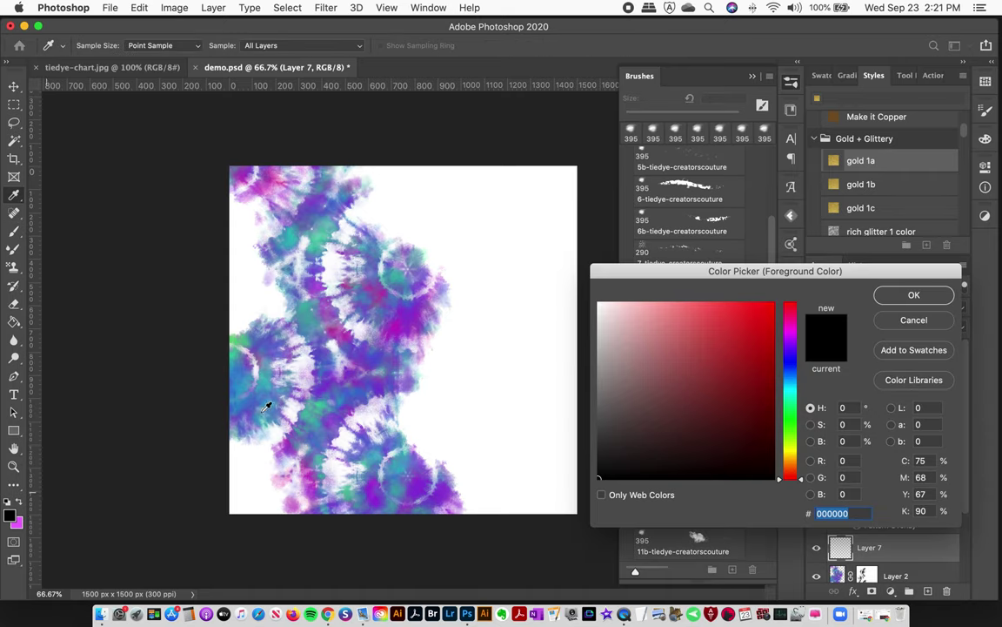
click(500, 266)
click(910, 294)
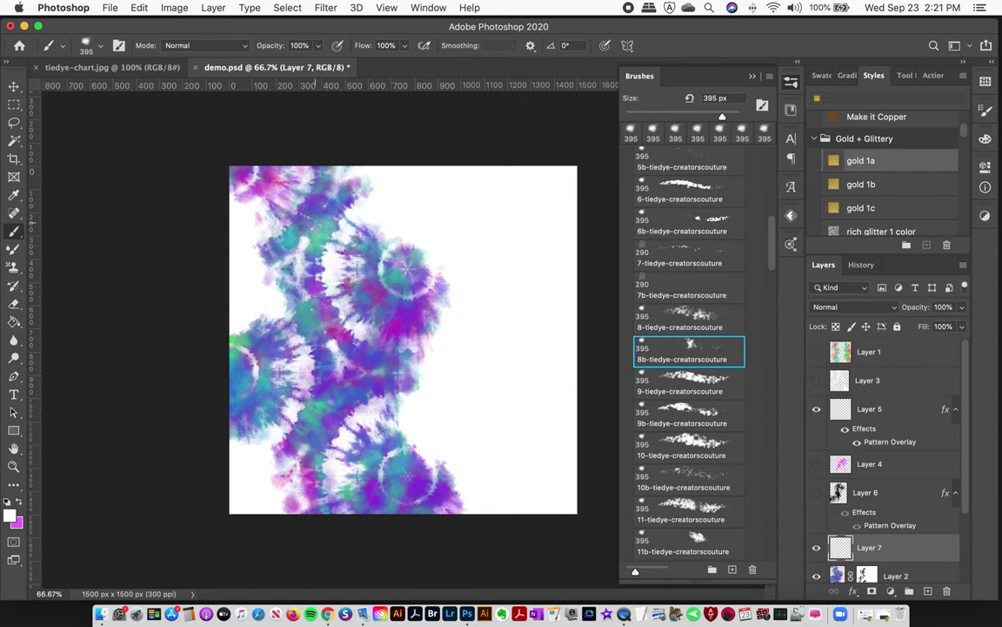
mouse_move(286, 265)
mouse_down()
mouse_move(300, 313)
mouse_move(361, 366)
mouse_move(370, 339)
mouse_move(347, 373)
mouse_up()
mouse_move(422, 248)
mouse_down()
mouse_move(378, 222)
mouse_move(357, 243)
mouse_up()
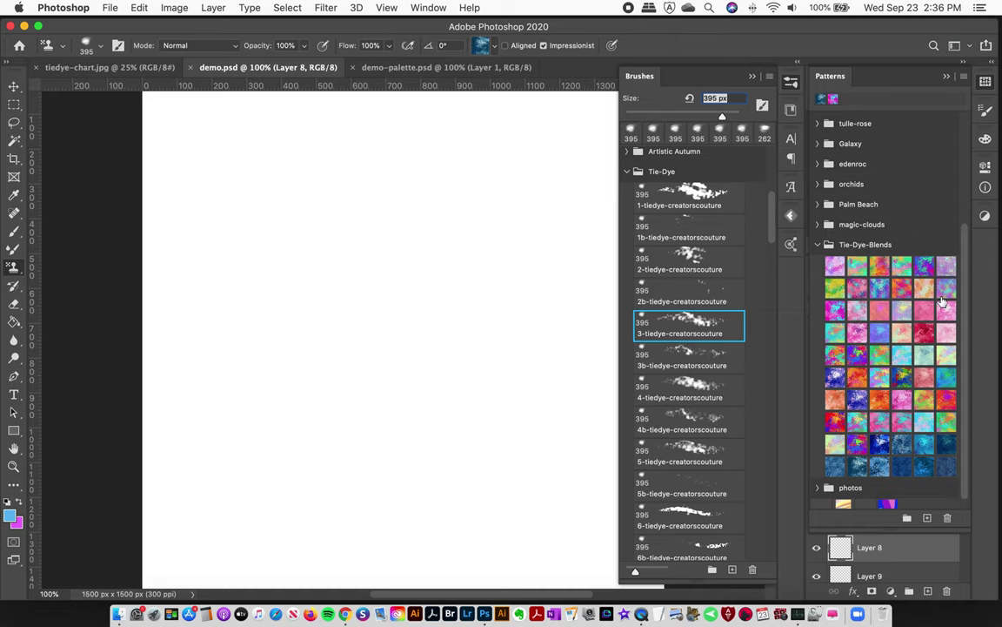
Choose a magenta and cyan pattern from Tie-Dye-Blends and paint Pattern Stamp strokes down the left side of the canvas
scroll(963, 335, down, 1)
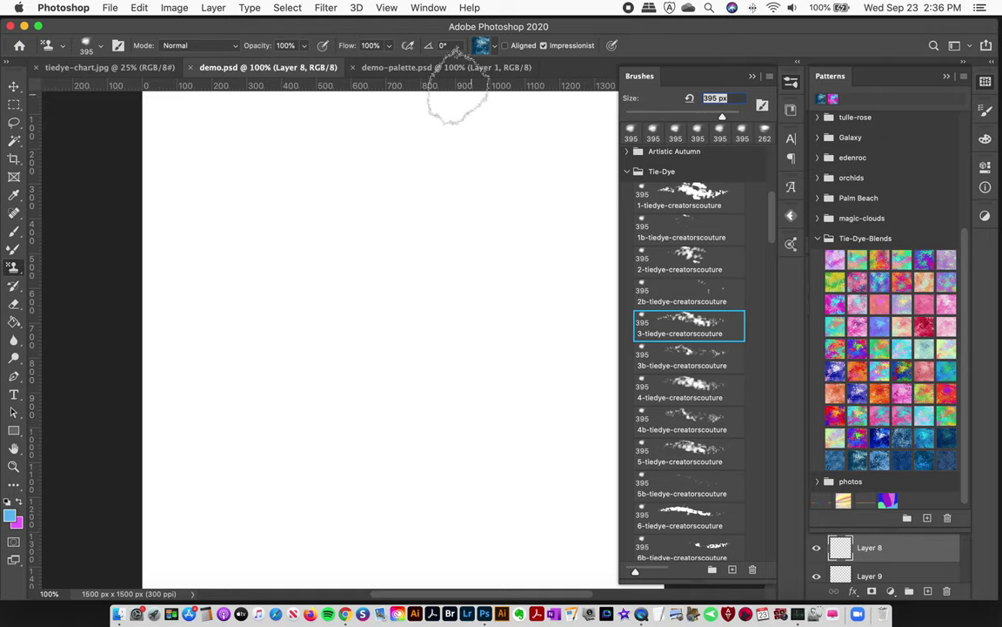
click(479, 46)
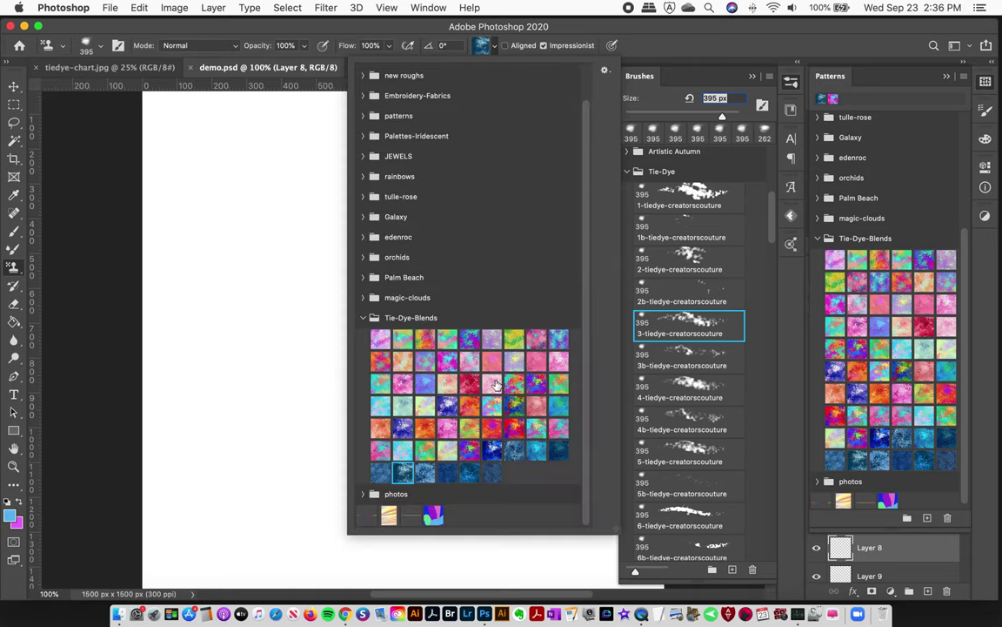
click(447, 365)
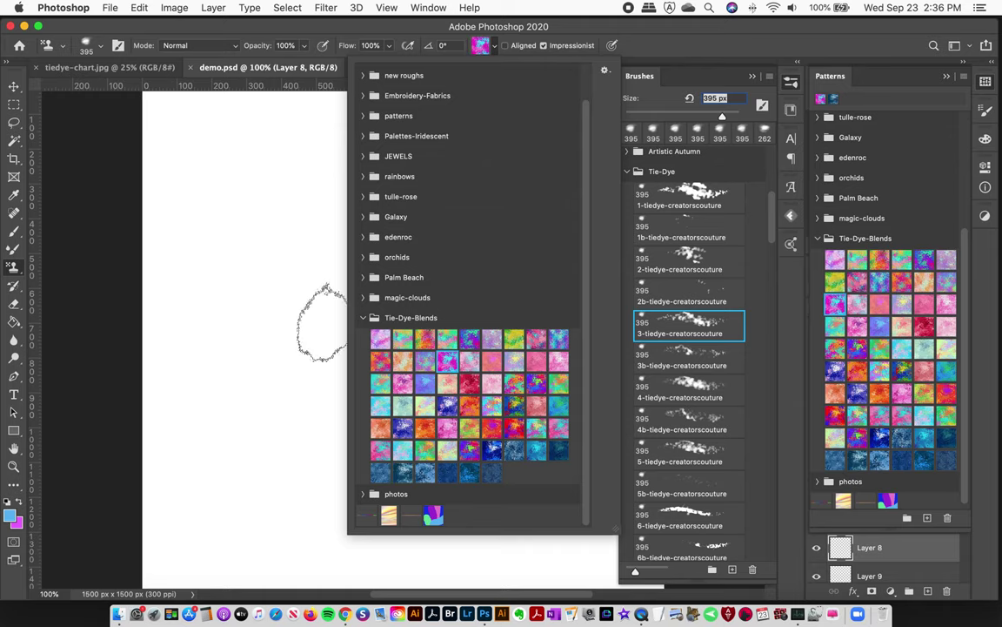
click(213, 144)
mouse_move(213, 144)
mouse_down()
mouse_move(276, 217)
mouse_move(289, 293)
mouse_move(180, 325)
mouse_move(259, 380)
mouse_move(209, 461)
mouse_move(302, 481)
mouse_move(180, 544)
mouse_move(261, 575)
mouse_up()
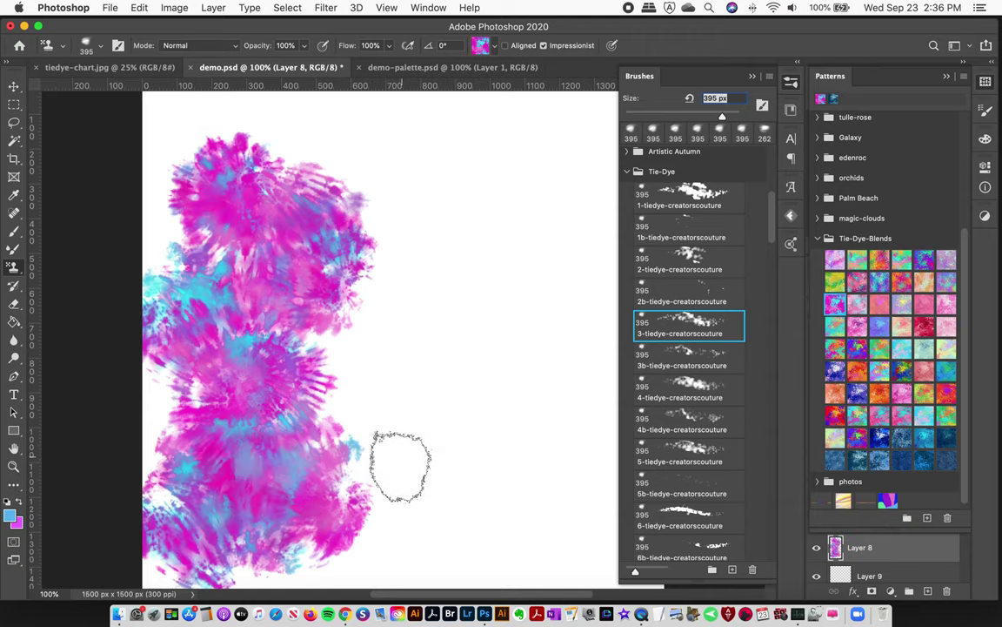
Switch to Chrome and browse the Modern Impressionist pattern mixer brush products on the Creators Couture shop
click(344, 614)
drag(708, 36, 723, 47)
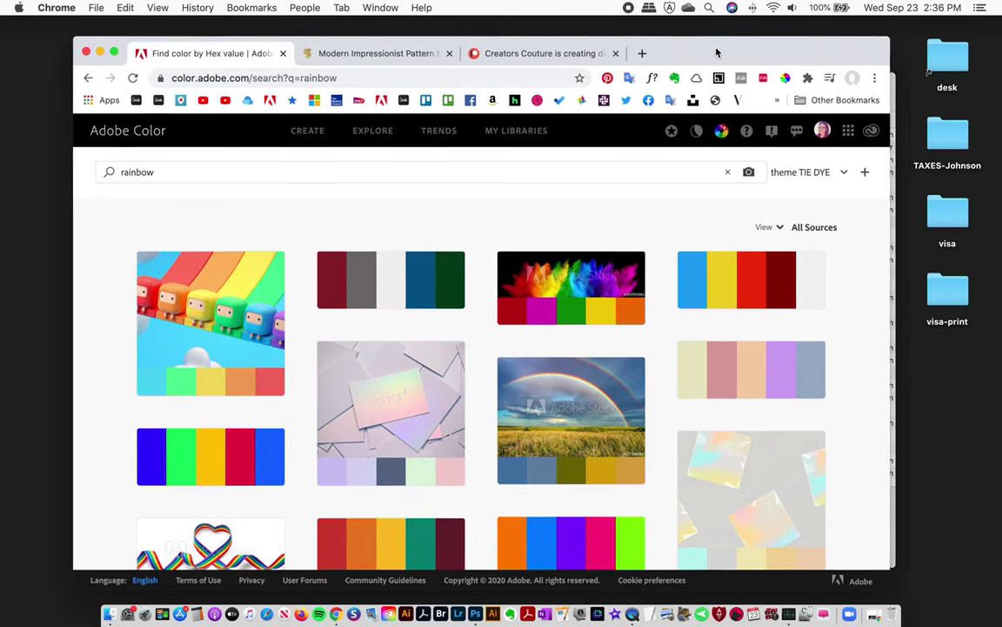
click(379, 53)
scroll(842, 362, down, 1)
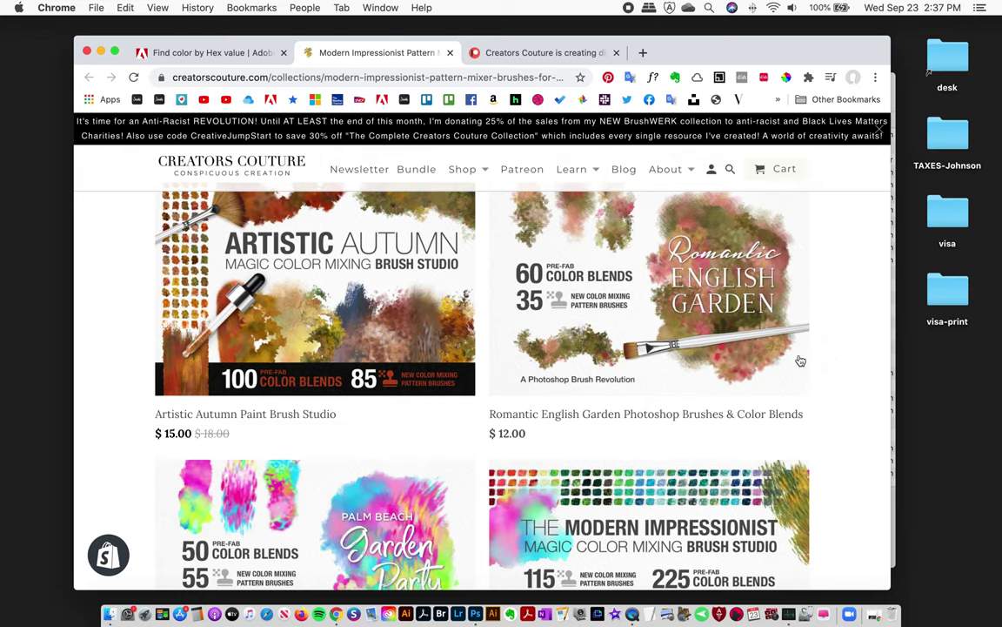
scroll(609, 365, down, 3)
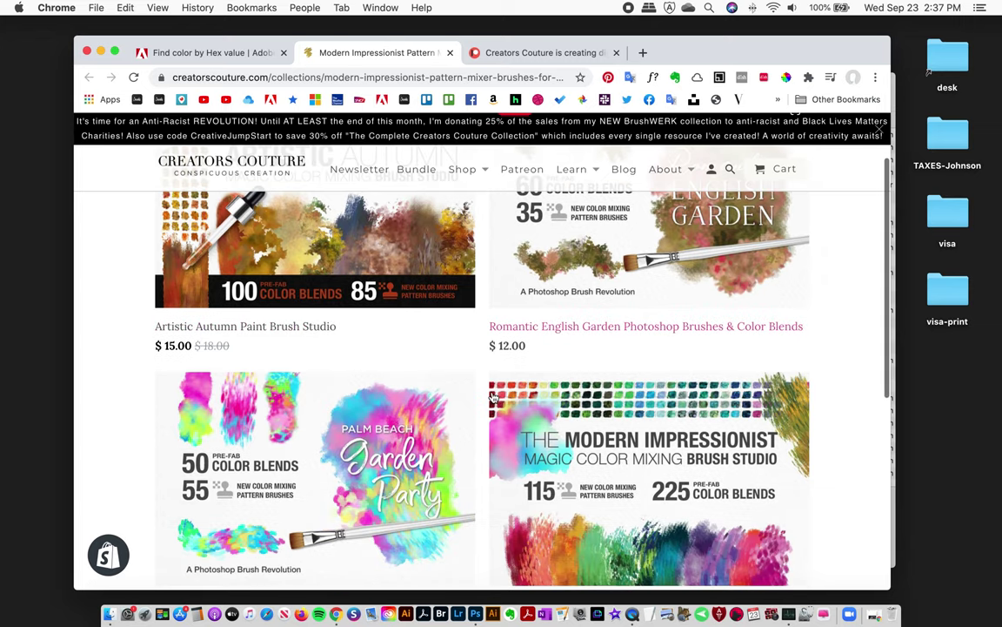
scroll(401, 457, down, 5)
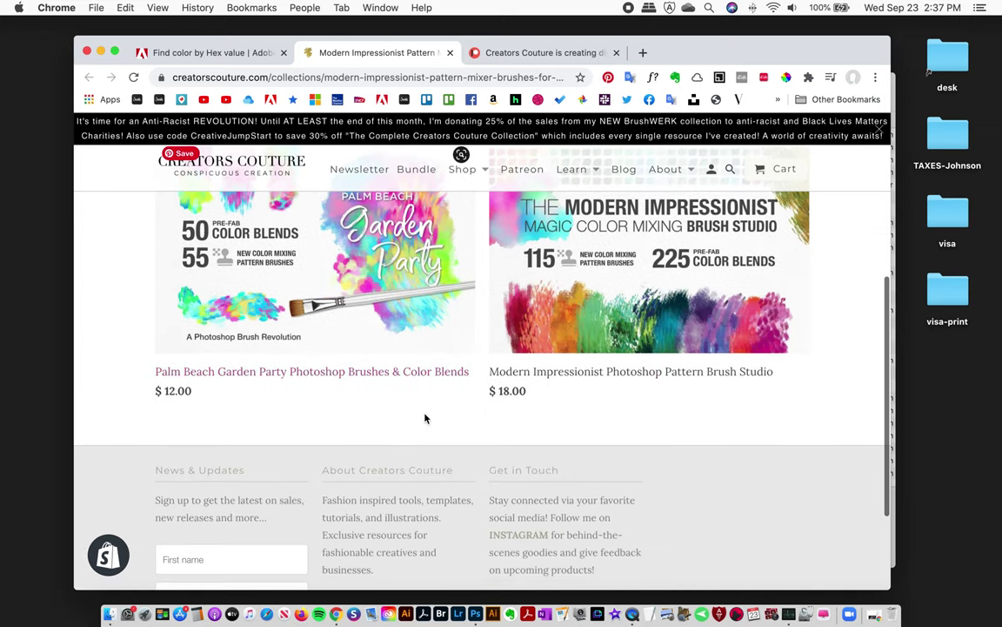
scroll(426, 416, up, 7)
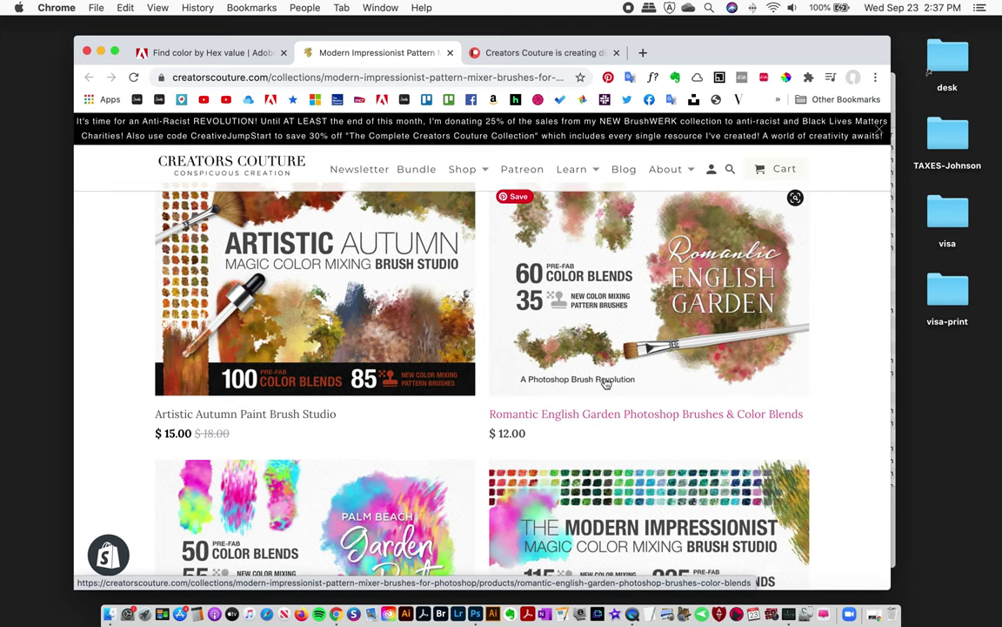
Look through the tutorial posts on the Creators Couture Patreon page
click(475, 52)
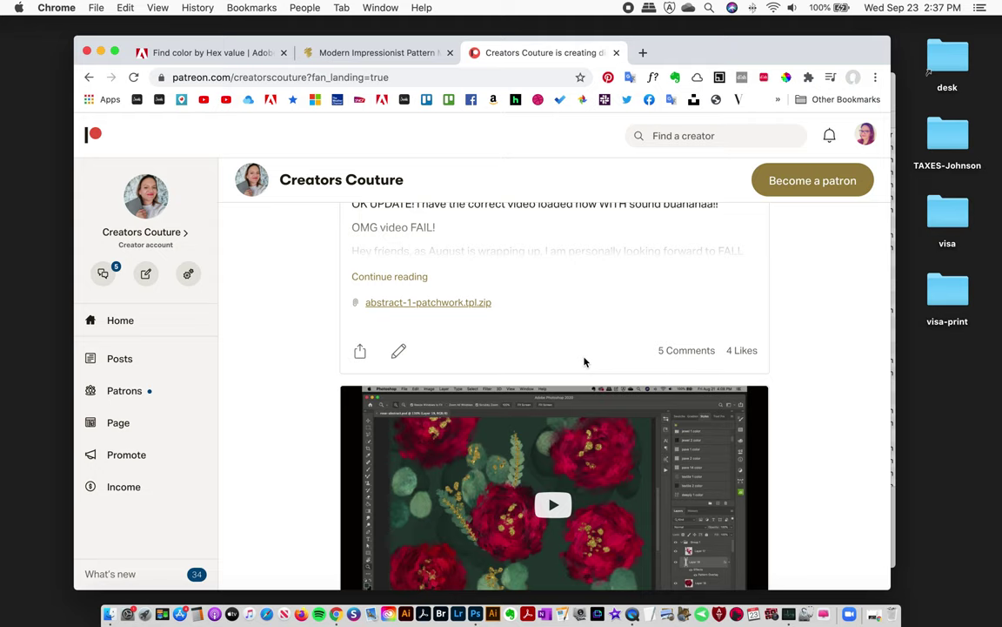
scroll(727, 386, up, 6)
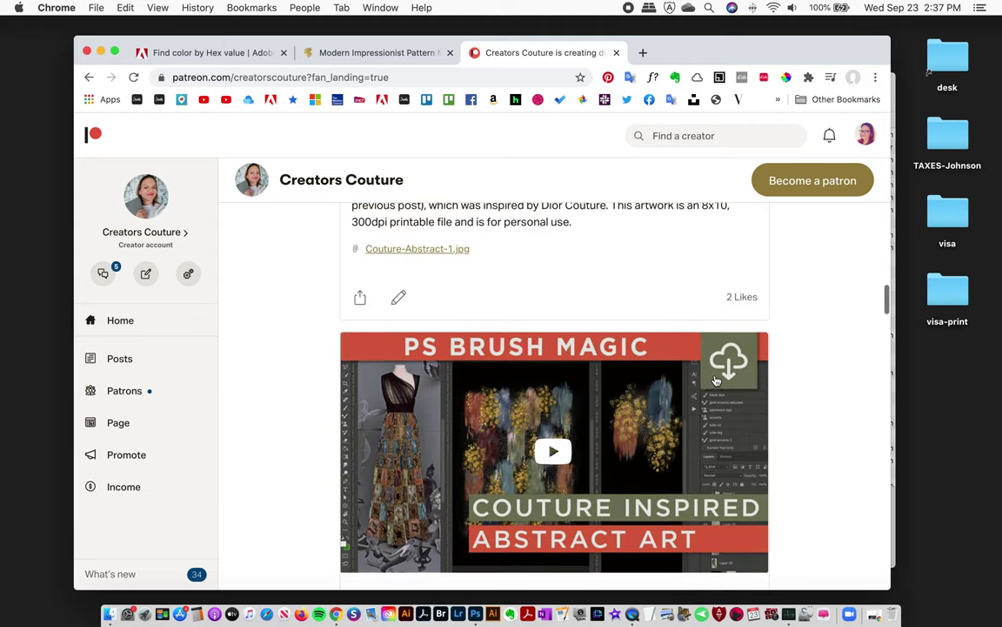
scroll(713, 380, down, 3)
scroll(714, 380, down, 5)
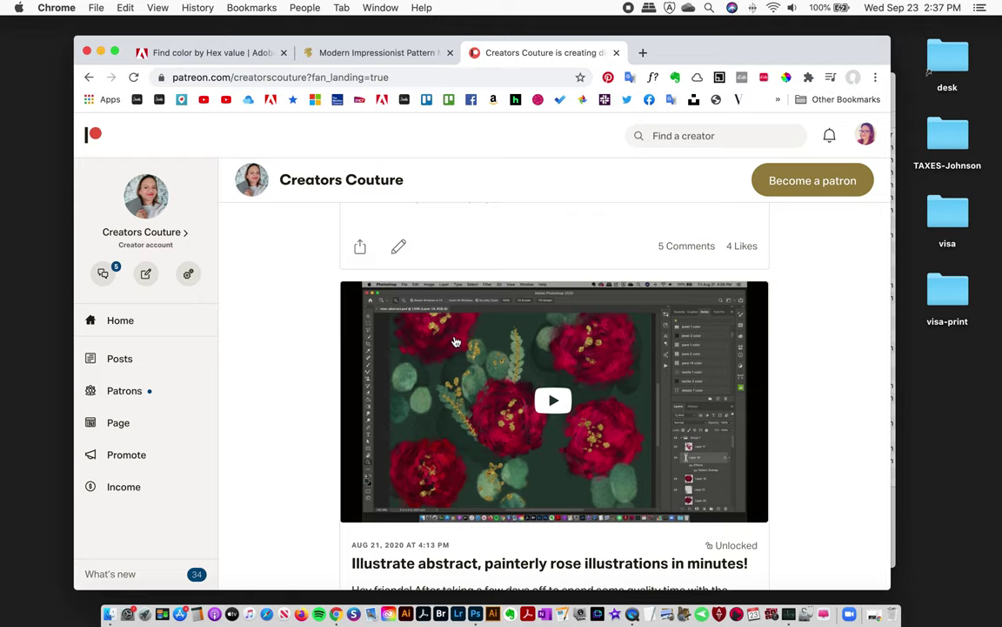
Switch back to Photoshop, examine the color shapes in demo-palette.psd and collapse the brush list
click(493, 609)
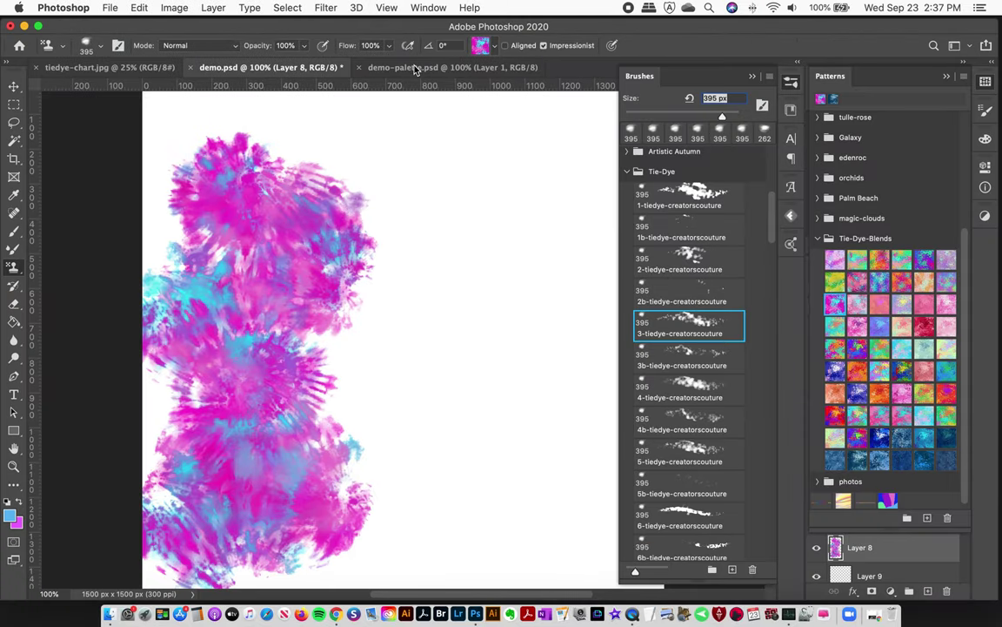
click(415, 69)
click(270, 67)
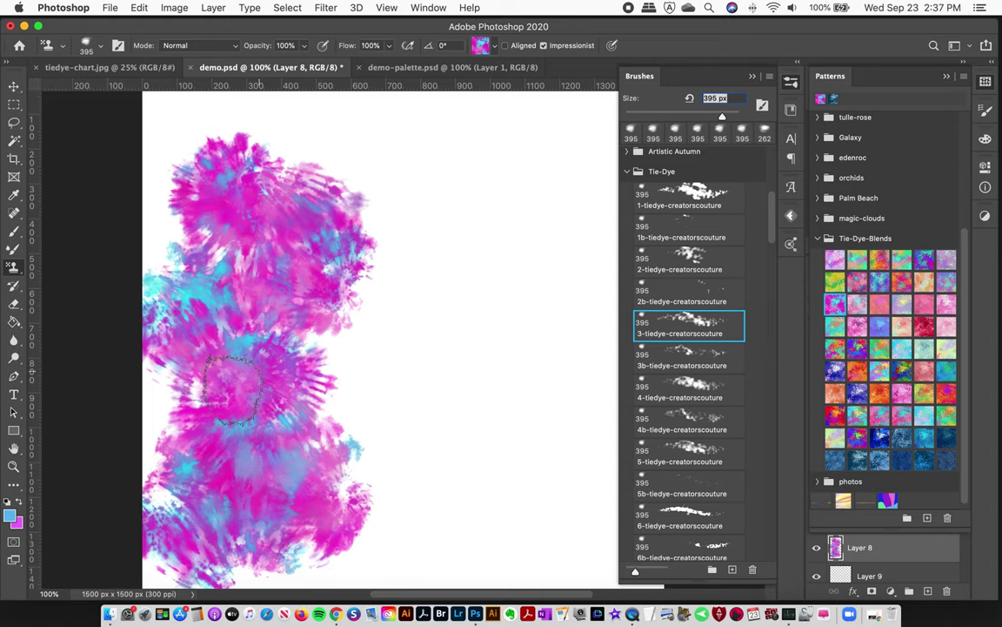
click(441, 69)
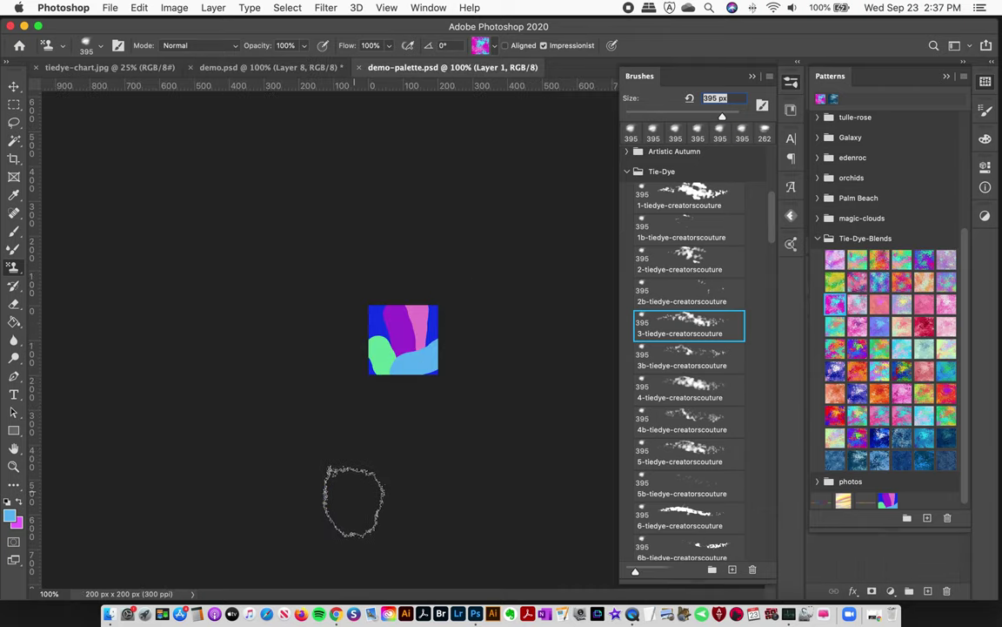
click(789, 83)
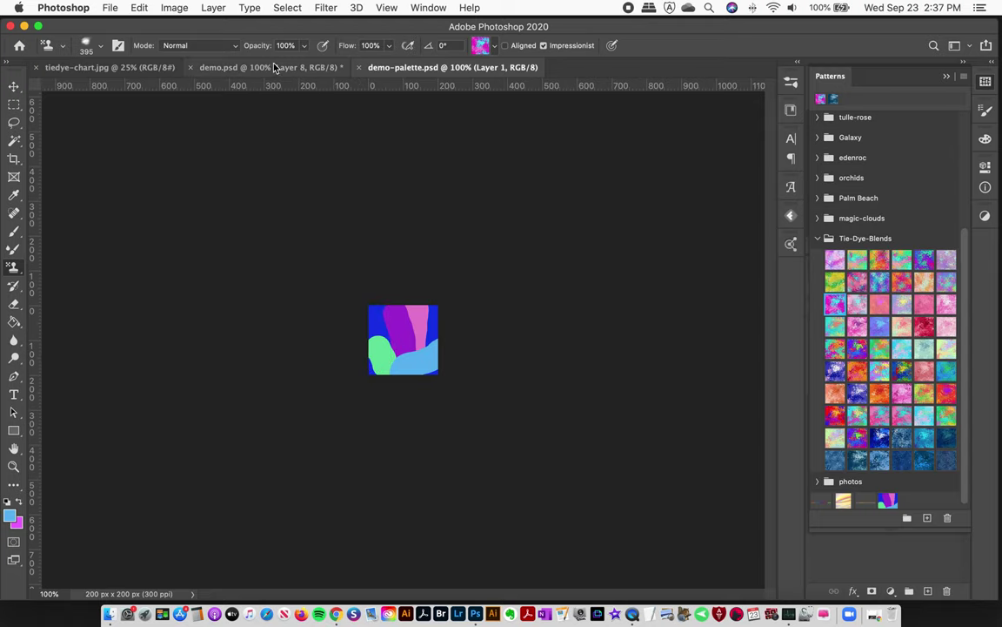
Return to demo.psd and choose the blue, purple, pink and green palette pattern for the Pattern Stamp
click(243, 67)
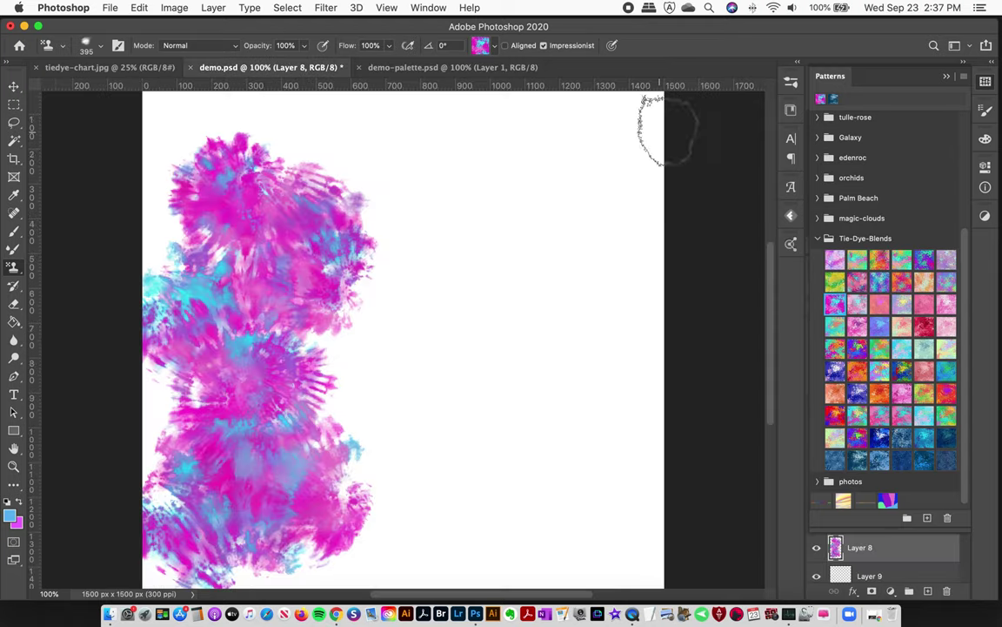
click(483, 45)
click(435, 519)
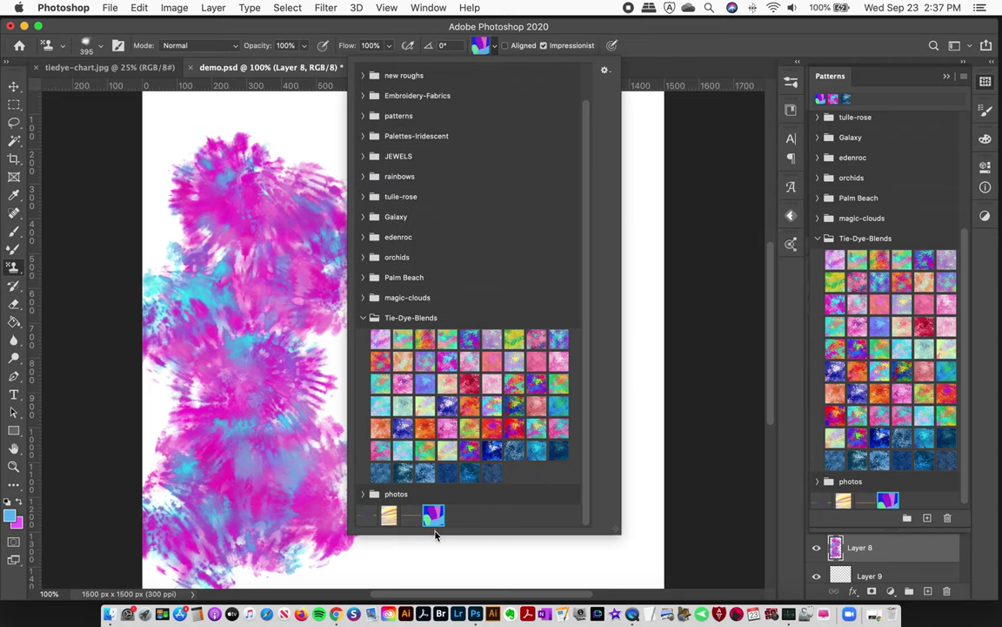
Paint a winding tie-dye stroke with the palette pattern down the right side of the canvas using 3-tiedye-creatorscouture
click(790, 105)
click(791, 104)
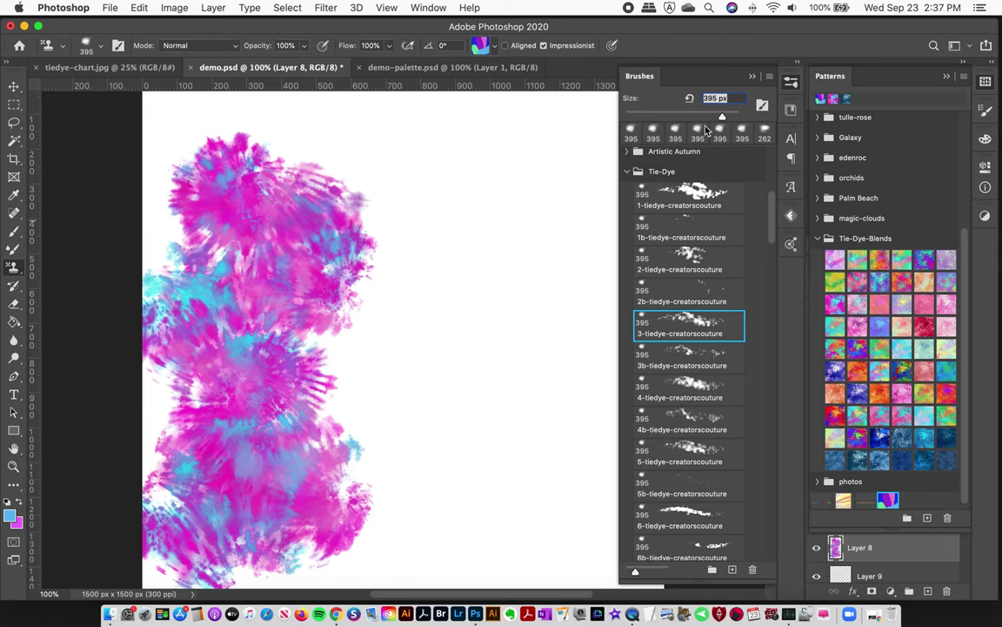
click(790, 83)
mouse_move(535, 157)
mouse_down()
mouse_move(497, 239)
mouse_move(573, 322)
mouse_move(477, 392)
mouse_move(604, 477)
mouse_move(525, 561)
mouse_move(557, 523)
mouse_up()
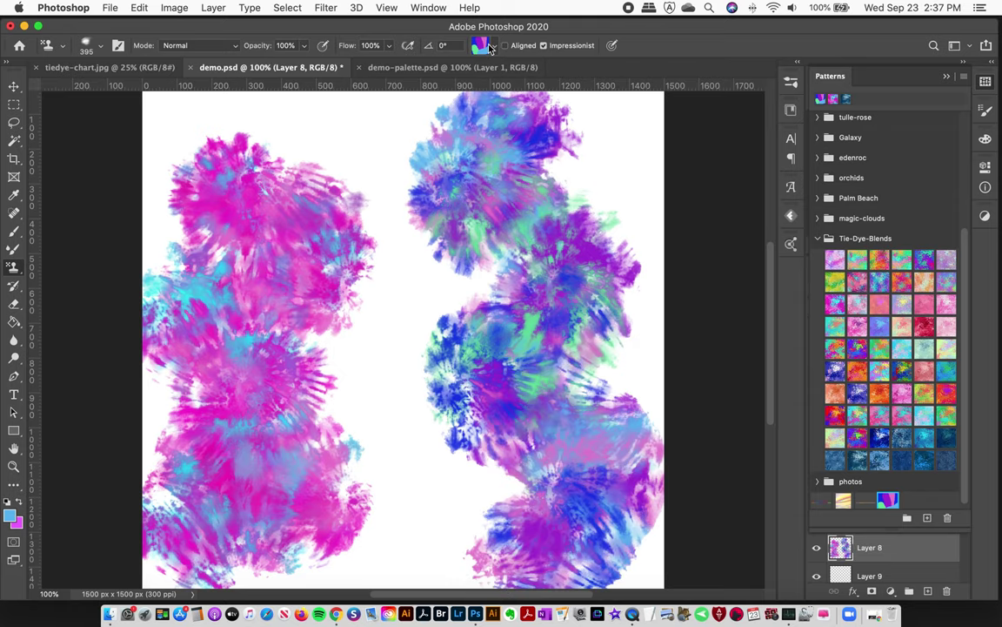
Define the demo-palette.psd artwork as a new pattern
click(453, 67)
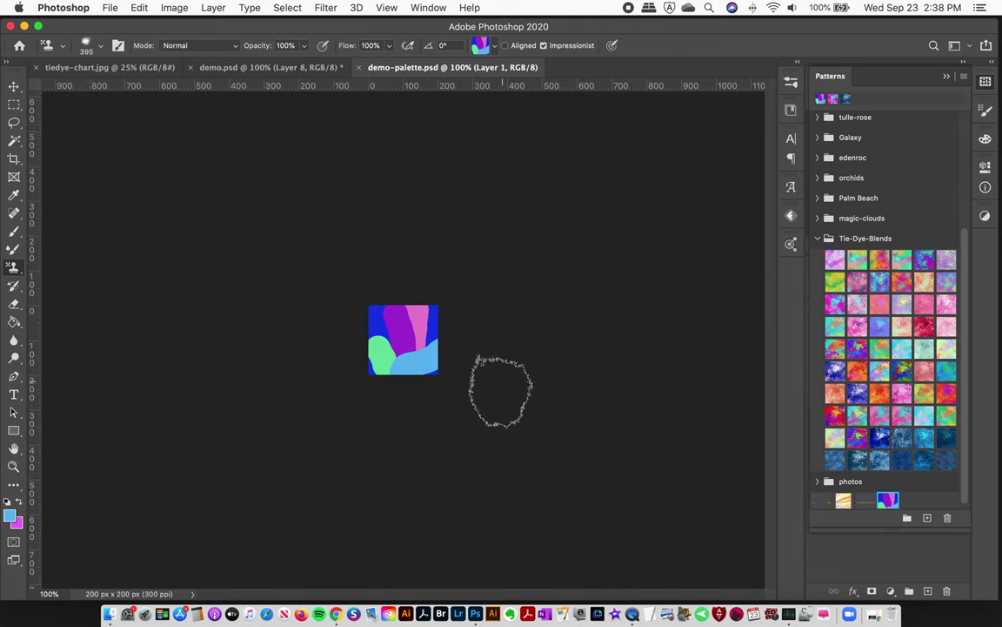
click(139, 7)
click(355, 199)
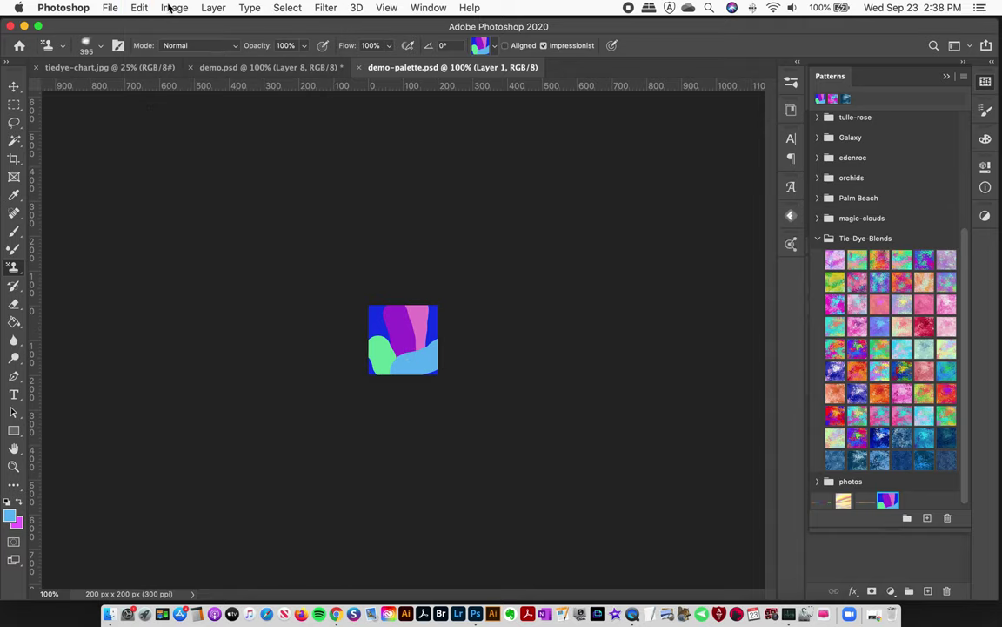
click(137, 7)
click(195, 393)
click(652, 299)
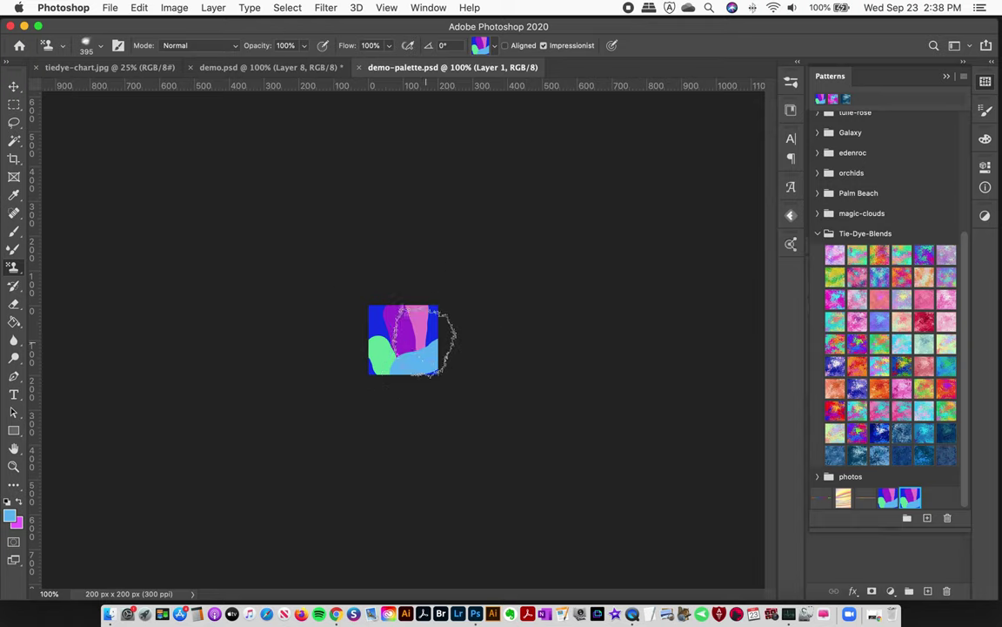
Go back to demo.psd and undo the tie-dye stroke on the right side of the canvas
click(317, 68)
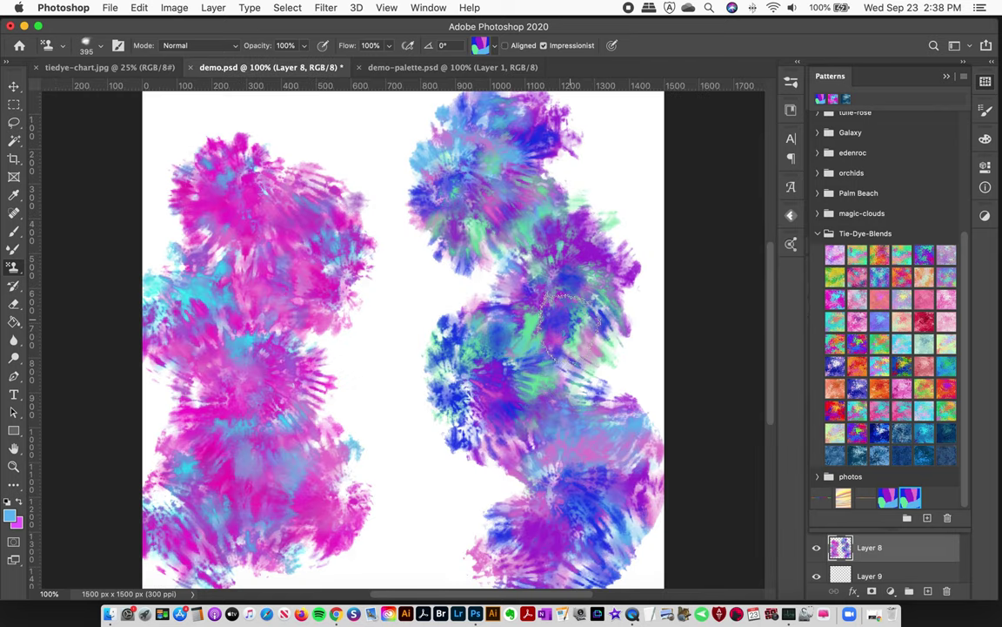
key(super+z)
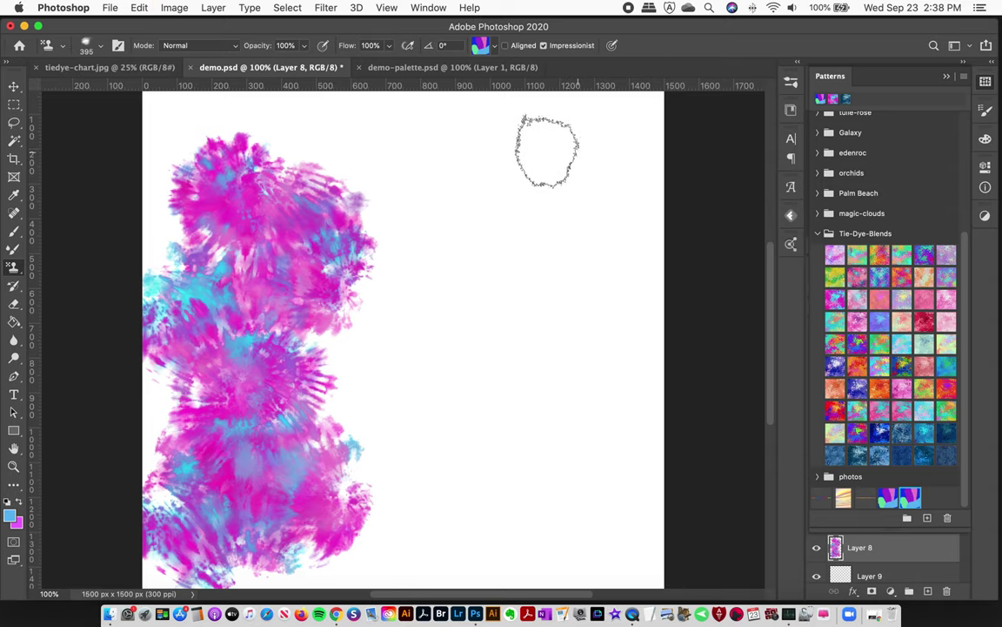
Paint a winding stroke with the palette pattern down the canvas's right side, and clear everything painted on Layer 8
mouse_move(542, 221)
mouse_down()
mouse_move(582, 238)
mouse_move(587, 274)
mouse_move(506, 284)
mouse_move(500, 337)
mouse_move(591, 400)
mouse_move(594, 437)
mouse_move(530, 492)
mouse_move(546, 524)
mouse_move(563, 529)
mouse_move(668, 461)
mouse_move(645, 438)
mouse_move(687, 402)
mouse_up()
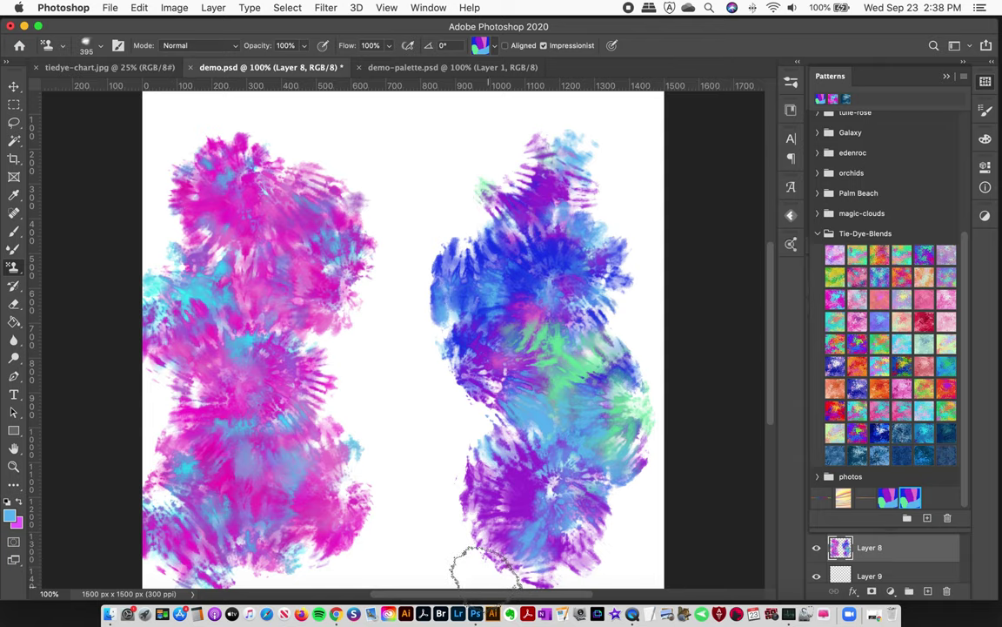
key(super+a)
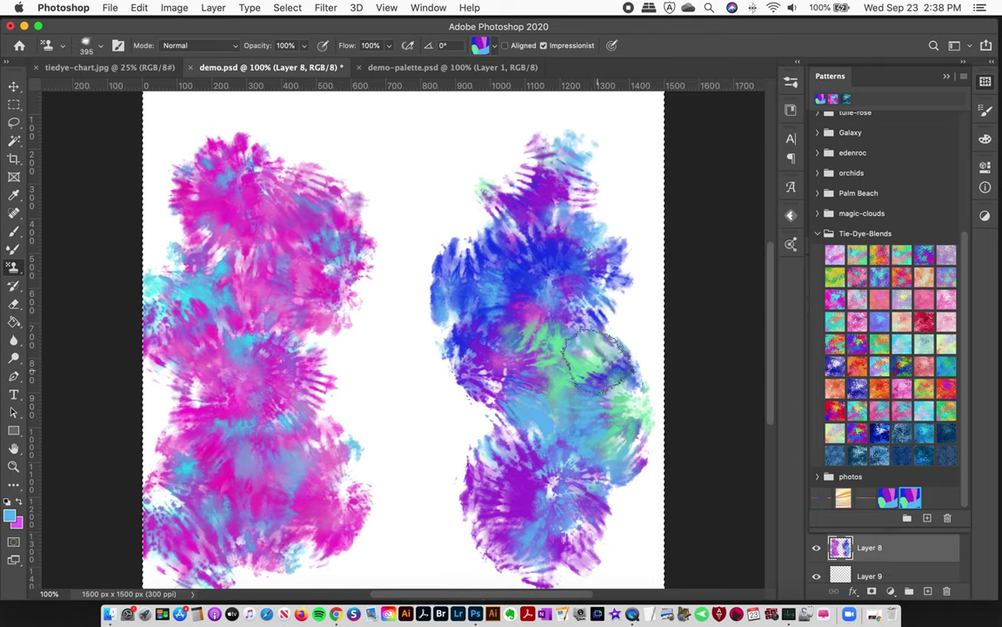
key(Delete)
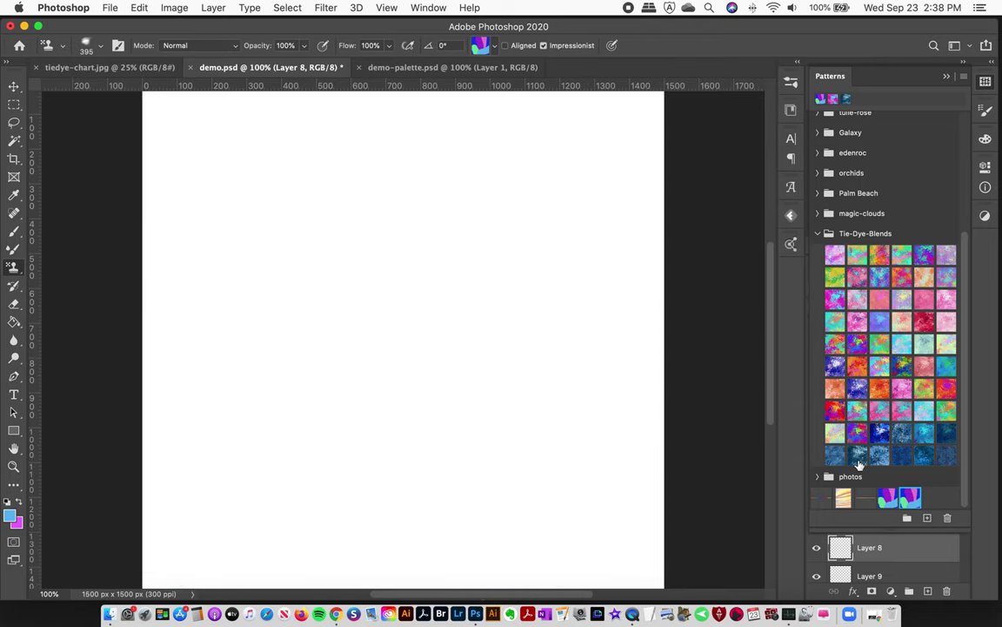
Choose the light-flecked dark blue Tie-Dye-Blends pattern for the Pattern Stamp, with Layer 9 active
drag(859, 466, 766, 409)
key(super+z)
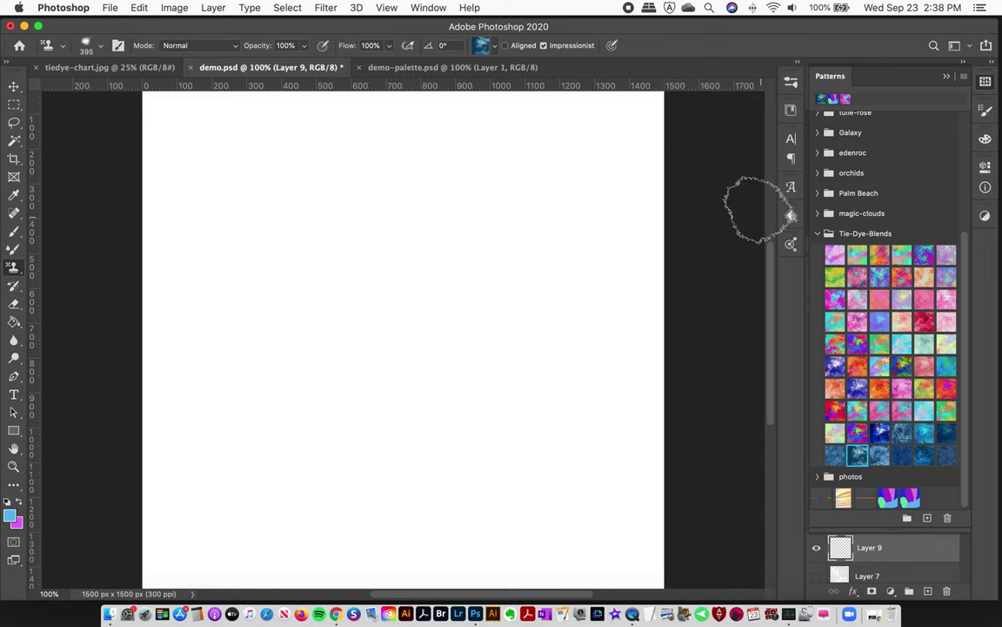
click(482, 46)
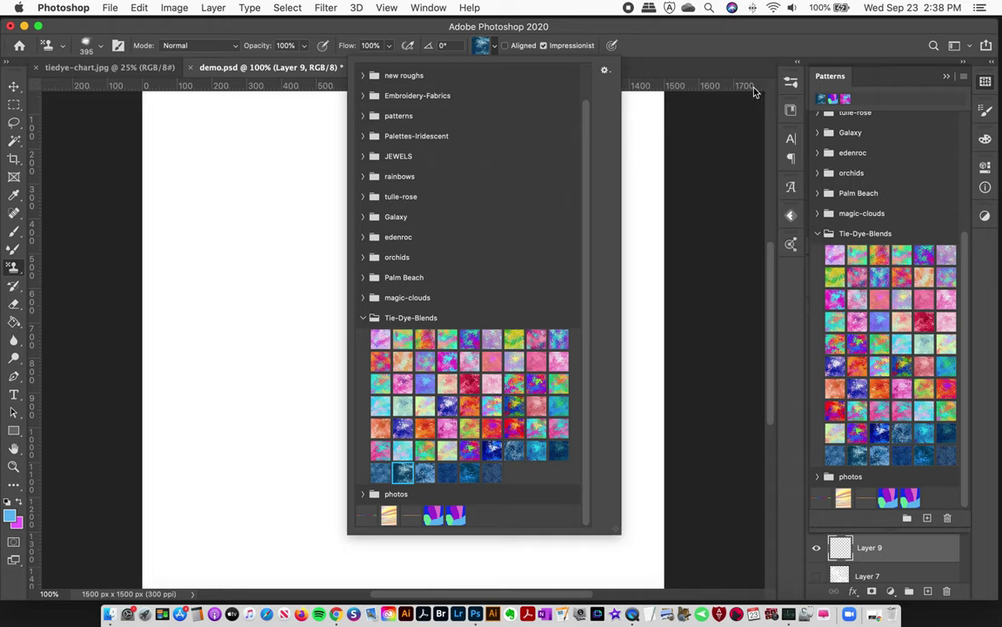
click(712, 79)
Paint a winding dark blue stroke down the left half of the canvas using 6-tiedye-creatorscouture at 395 px
key(F5)
click(692, 514)
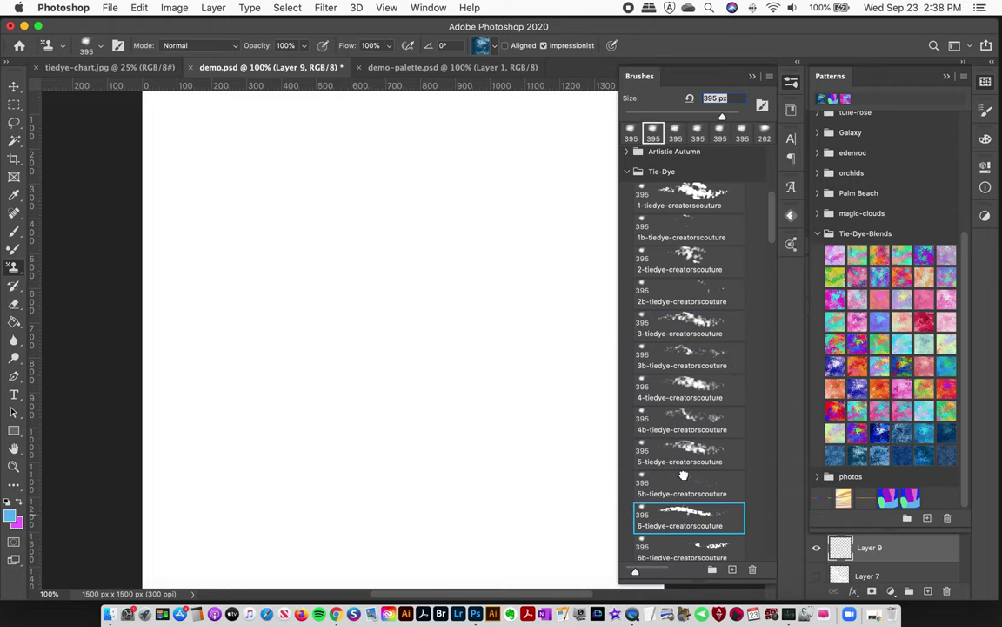
mouse_move(251, 170)
mouse_down()
mouse_move(226, 179)
mouse_move(336, 295)
mouse_move(320, 326)
mouse_move(346, 425)
mouse_move(400, 439)
mouse_move(357, 474)
mouse_move(387, 552)
mouse_move(409, 513)
mouse_up()
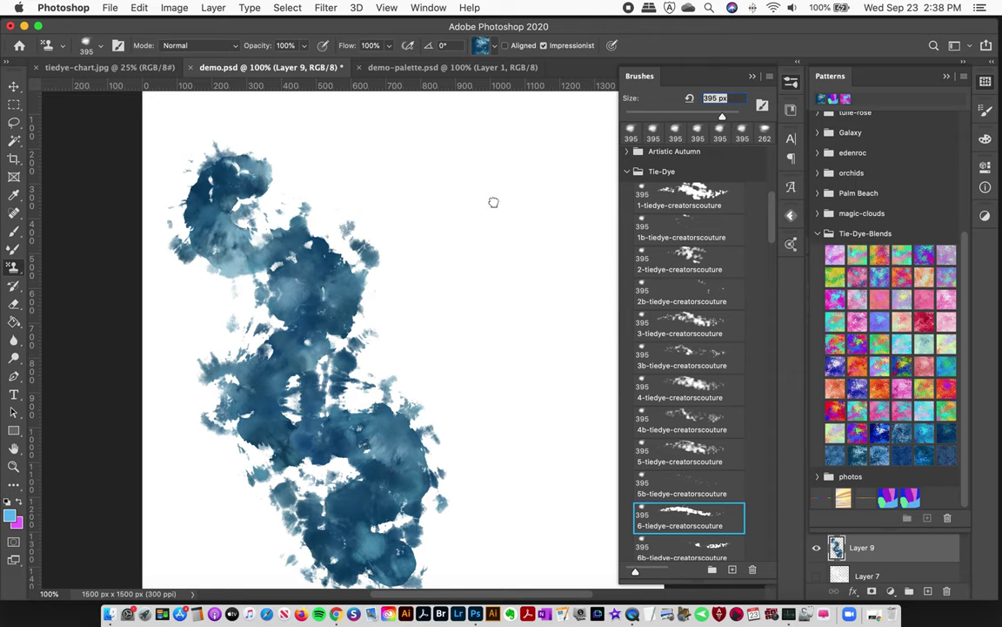
Paint a second winding stroke beside the first on Layer 9 with the lighter blue Tie-Dye-Blends pattern
drag(426, 194, 425, 209)
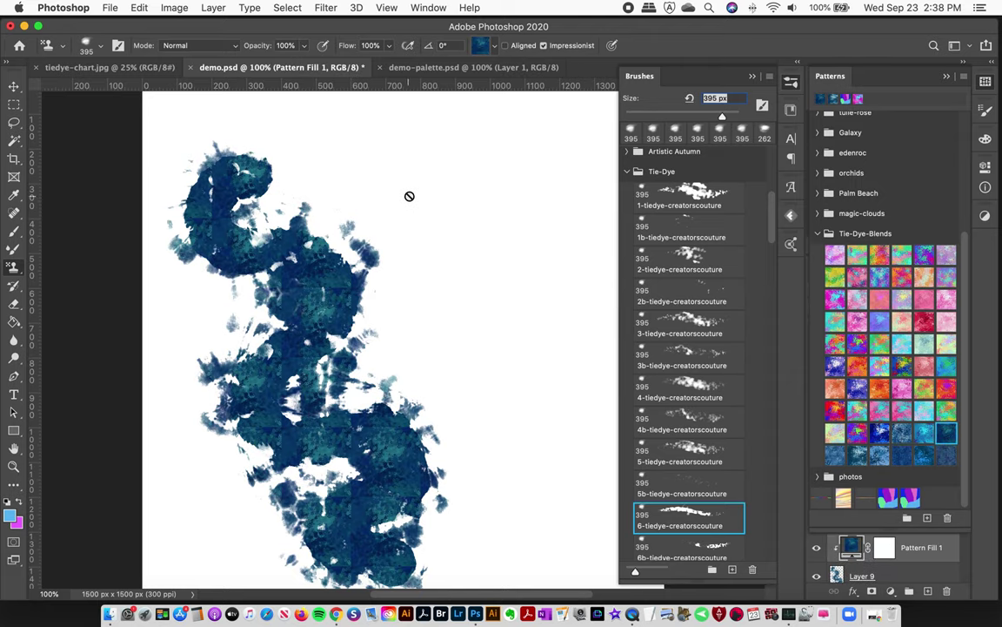
key(super+z)
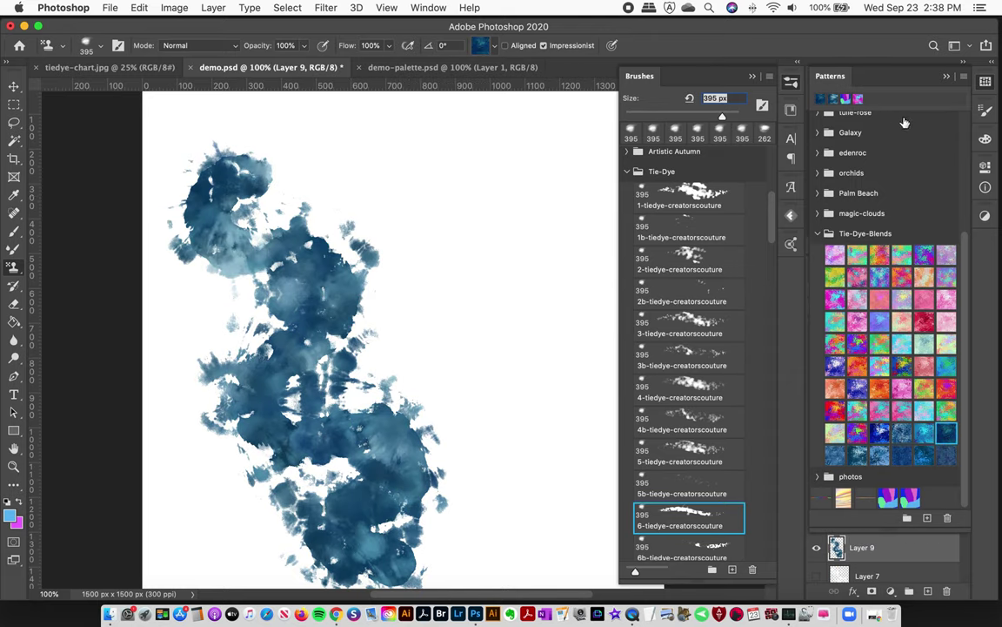
click(985, 82)
click(480, 45)
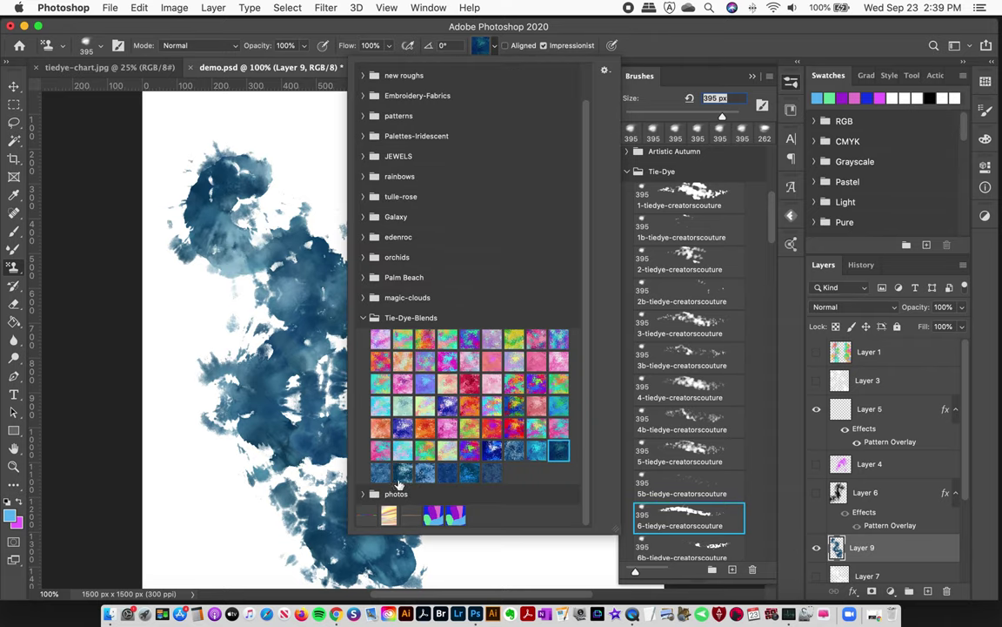
click(425, 475)
click(537, 55)
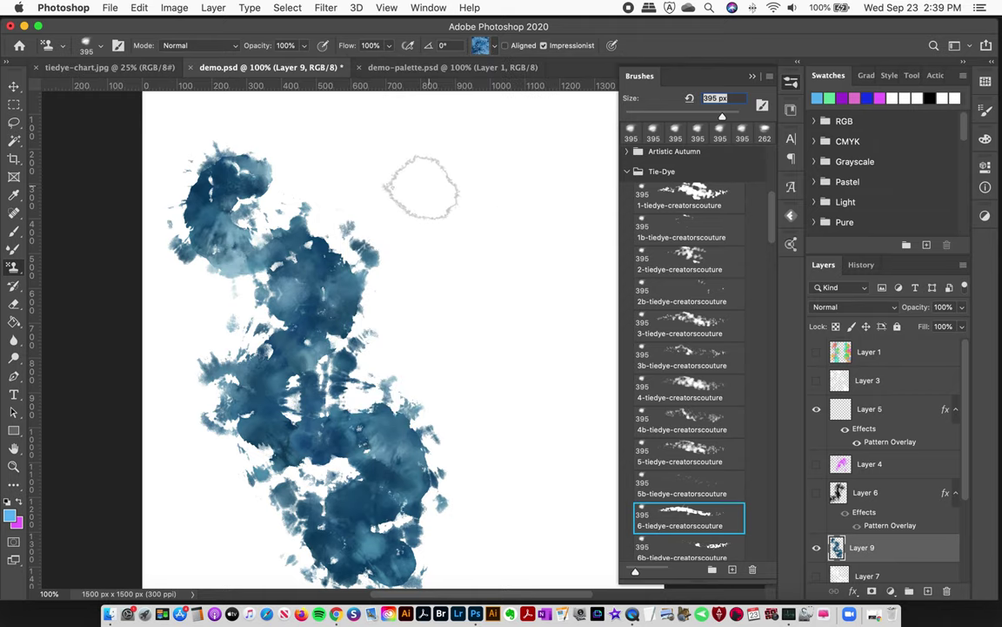
mouse_move(405, 199)
mouse_down()
mouse_move(479, 206)
mouse_move(482, 275)
mouse_move(459, 336)
mouse_move(536, 383)
mouse_move(511, 440)
mouse_move(532, 466)
mouse_move(540, 448)
mouse_move(523, 448)
mouse_move(525, 457)
mouse_up()
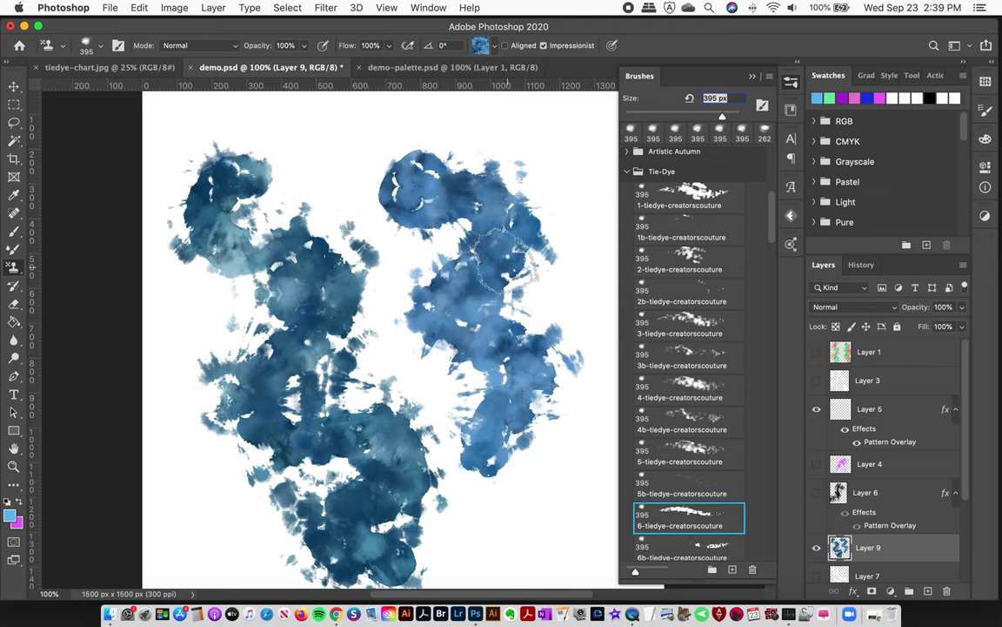
Clear both blue strokes from Layer 9
click(479, 46)
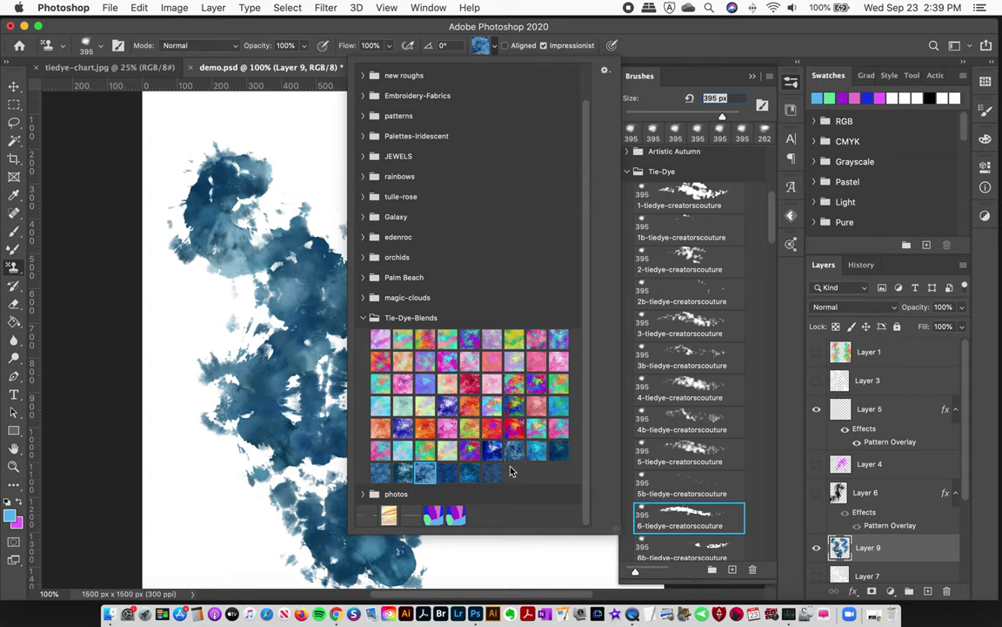
click(562, 33)
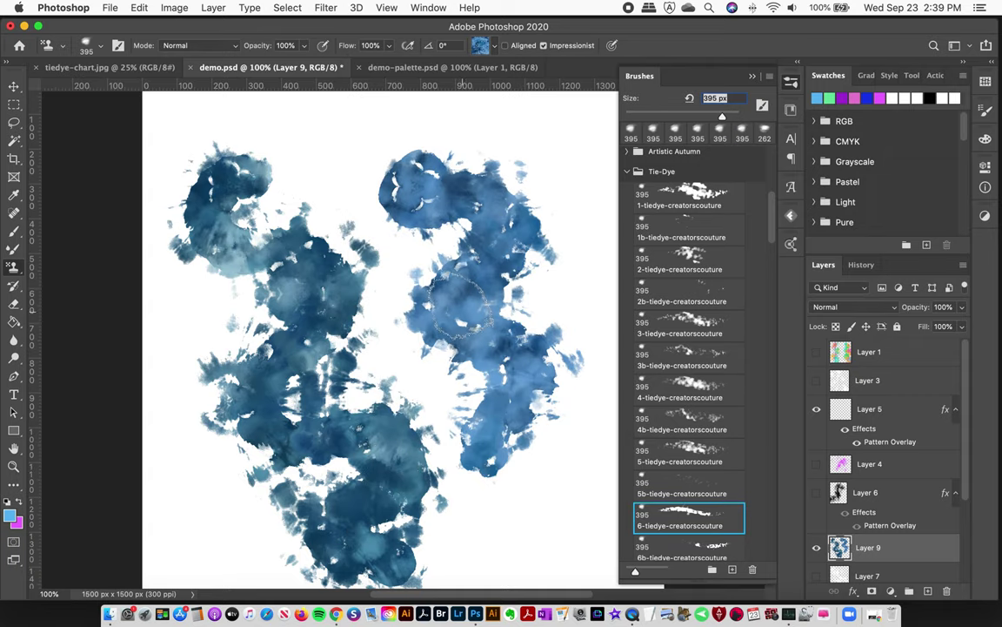
key(super+a)
key(super+x)
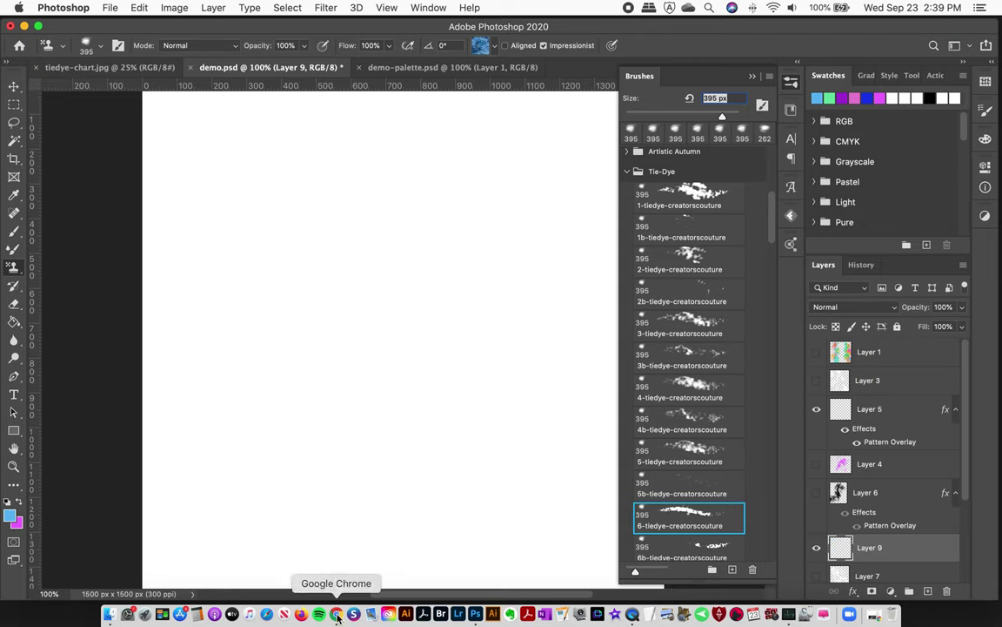
Switch to Chrome and take a screenshot of a square section of the iridescent swirl image in Adobe Color's rainbow results
click(334, 614)
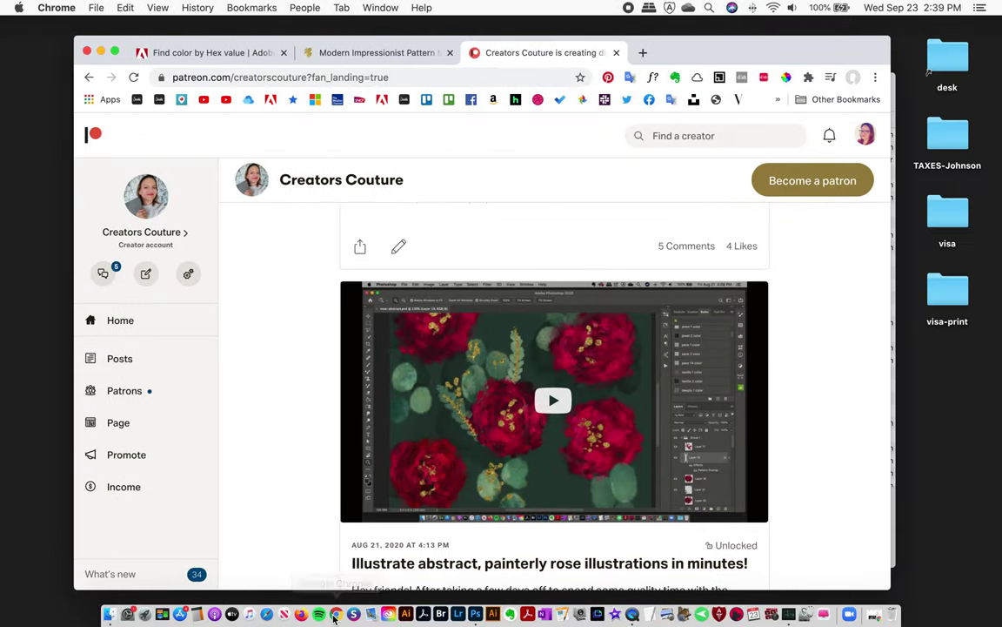
click(193, 53)
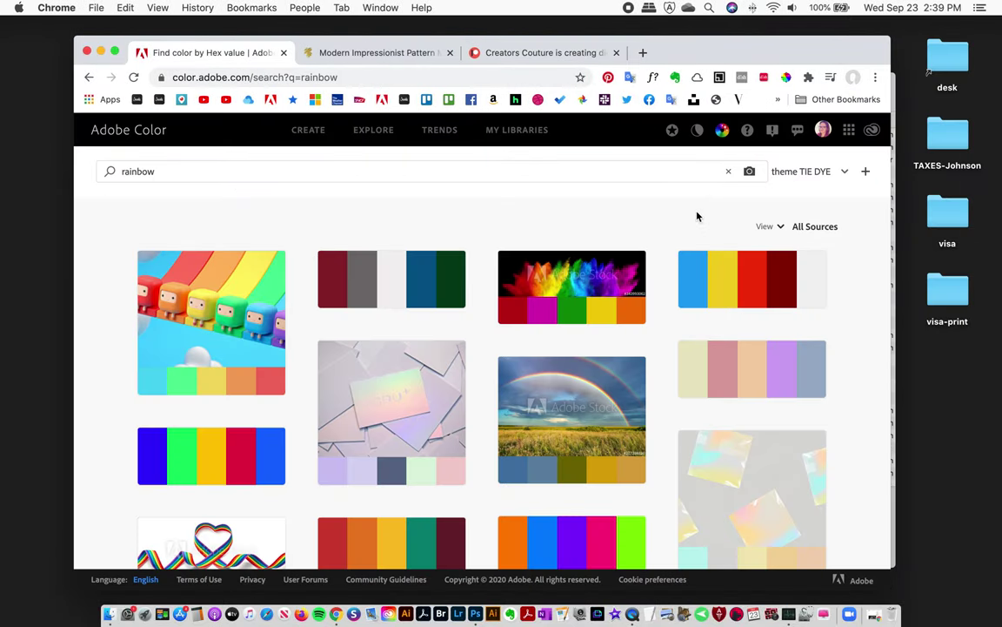
scroll(713, 330, down, 10)
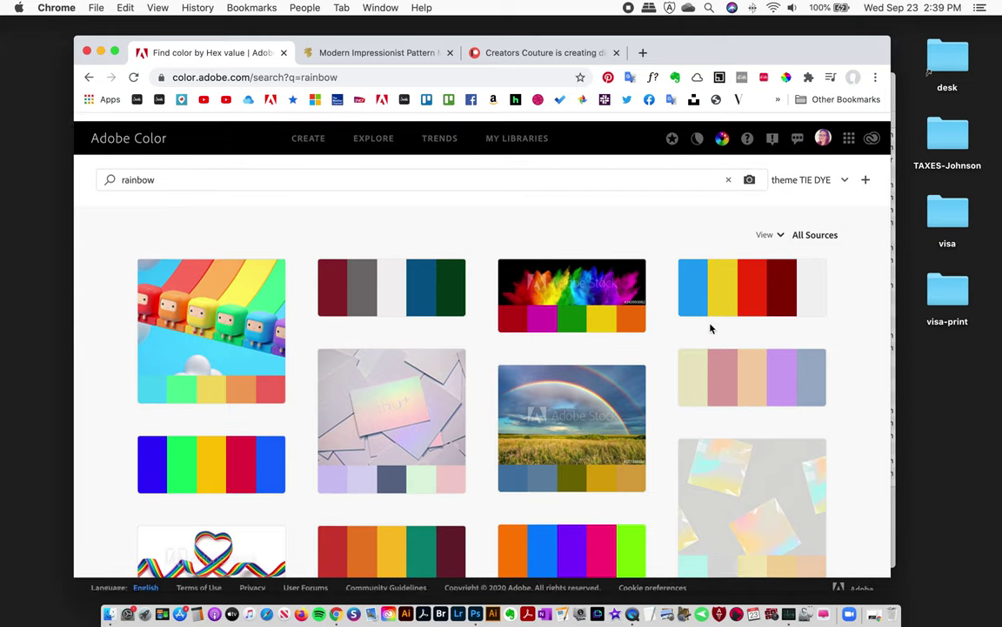
scroll(710, 330, down, 2)
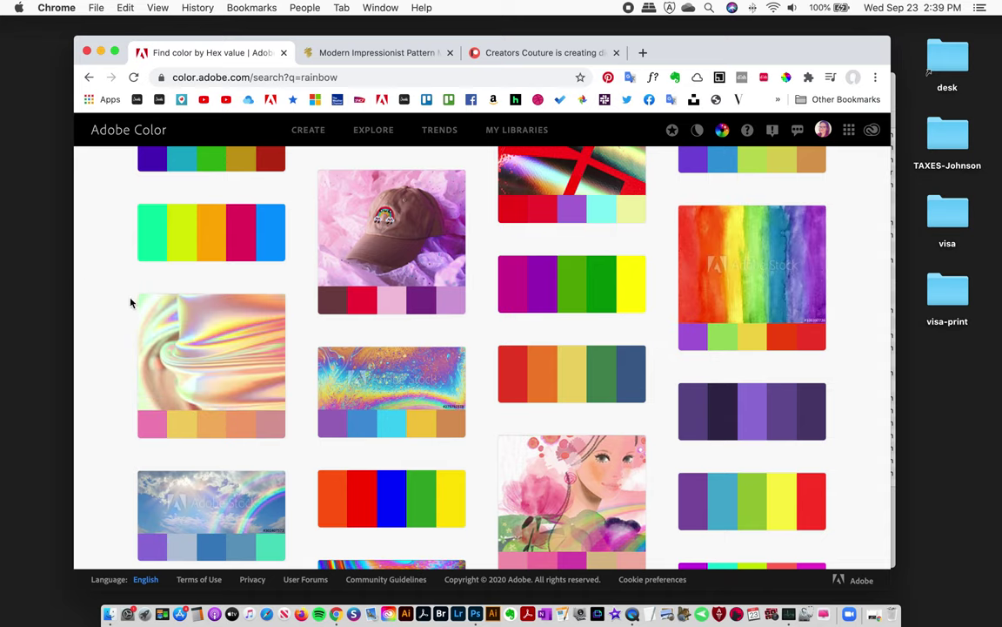
mouse_move(222, 369)
mouse_move(367, 212)
drag(194, 320, 241, 366)
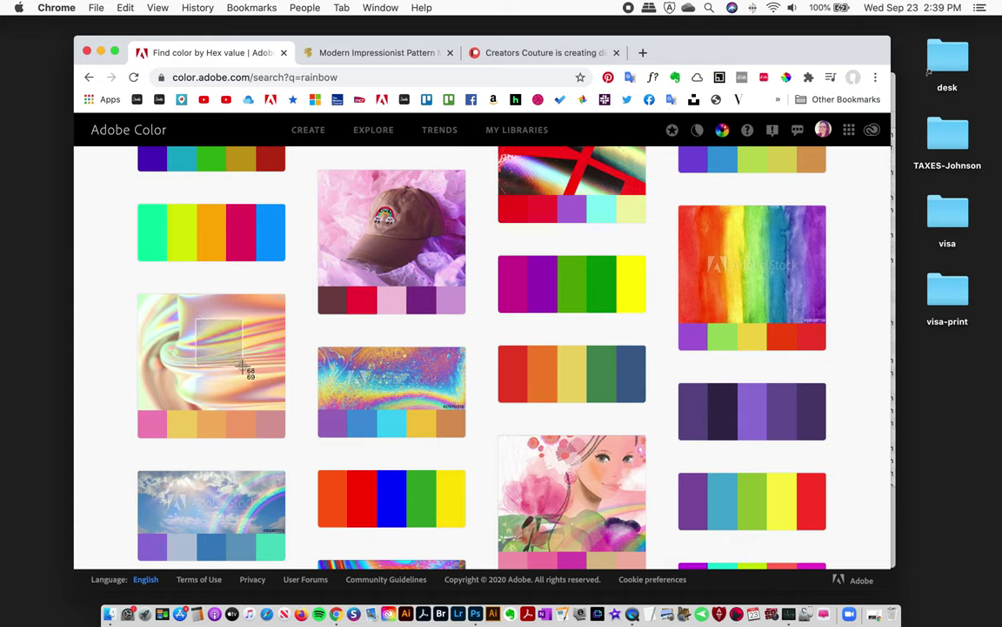
drag(241, 366, 243, 369)
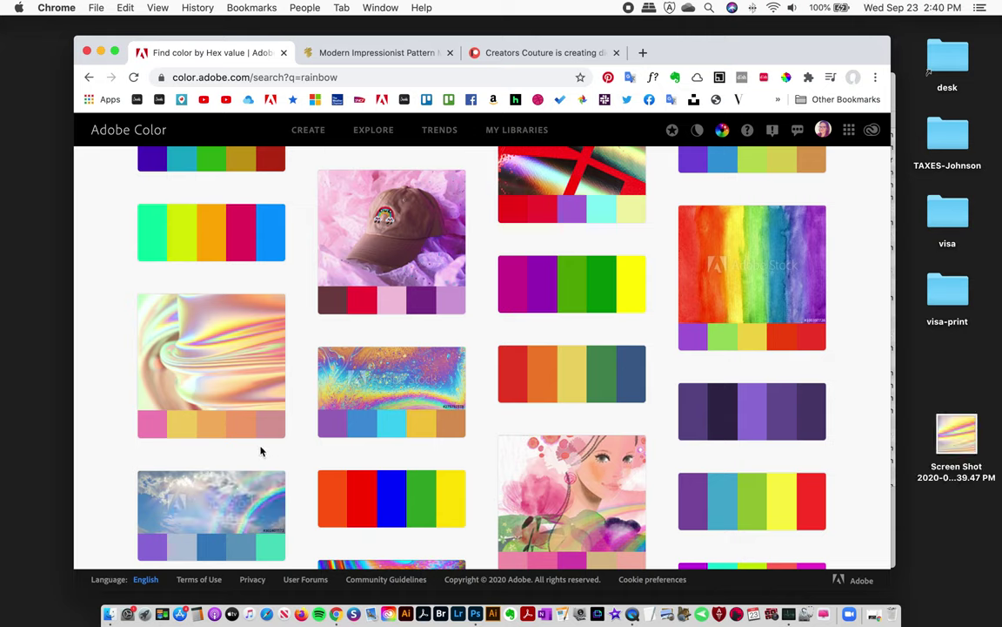
Take a screenshot of the pink, yellow and orange color strip beneath the iridescent swirl image
mouse_move(173, 483)
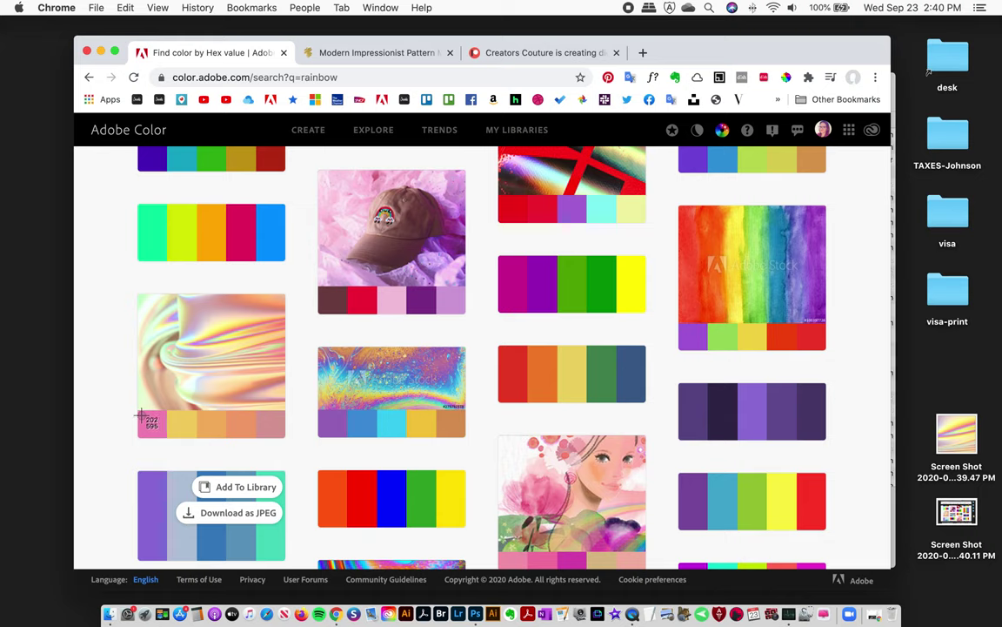
drag(150, 421, 271, 432)
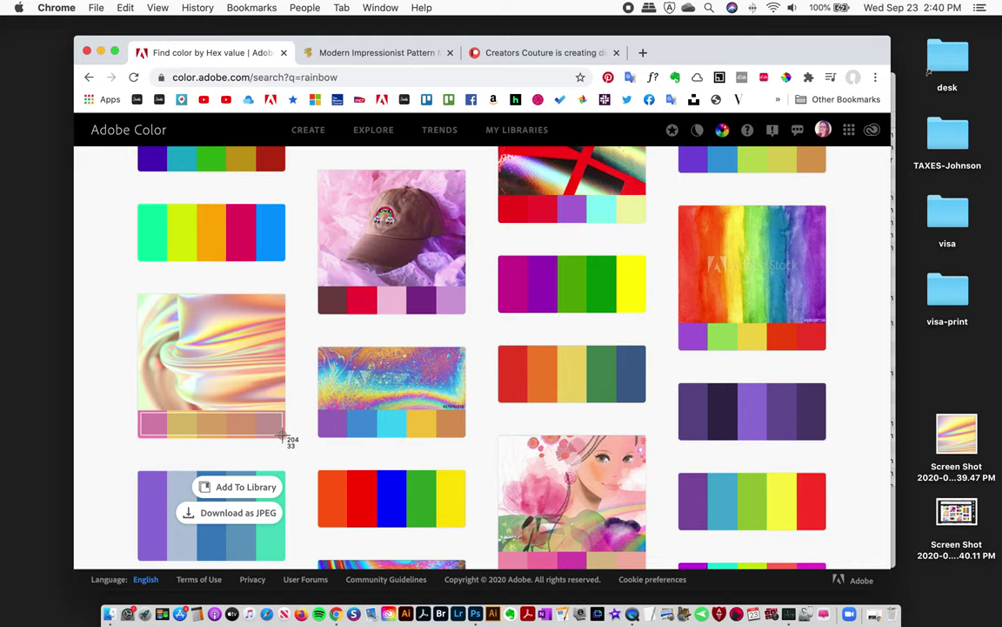
drag(282, 435, 282, 436)
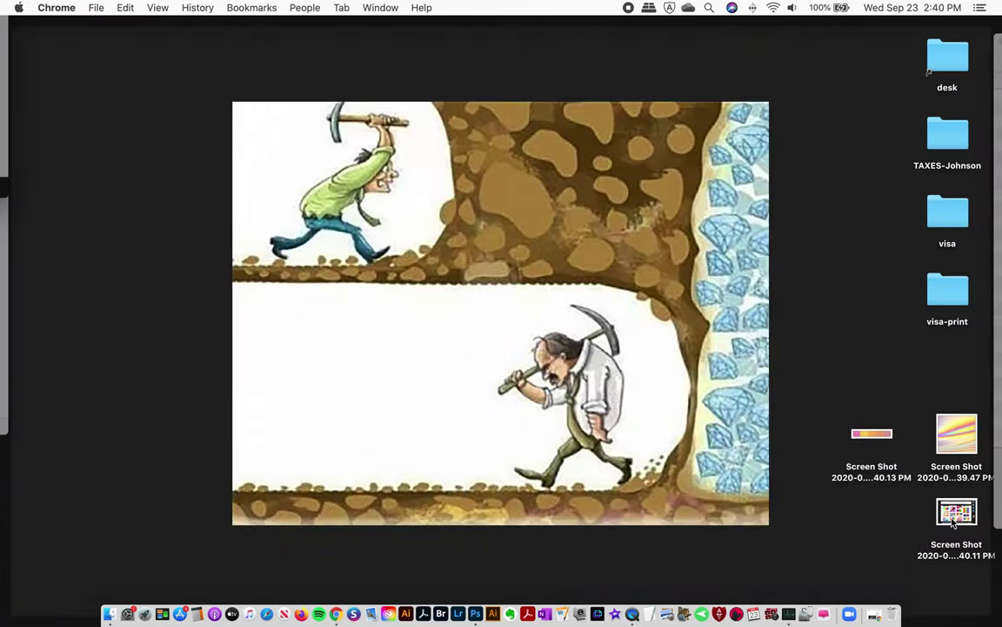
Trash the full-screen screenshot and open the two cropped screenshots in Photoshop
drag(954, 521, 892, 613)
mouse_move(820, 398)
mouse_down()
mouse_move(997, 509)
mouse_move(946, 445)
mouse_move(510, 585)
mouse_move(478, 618)
mouse_up()
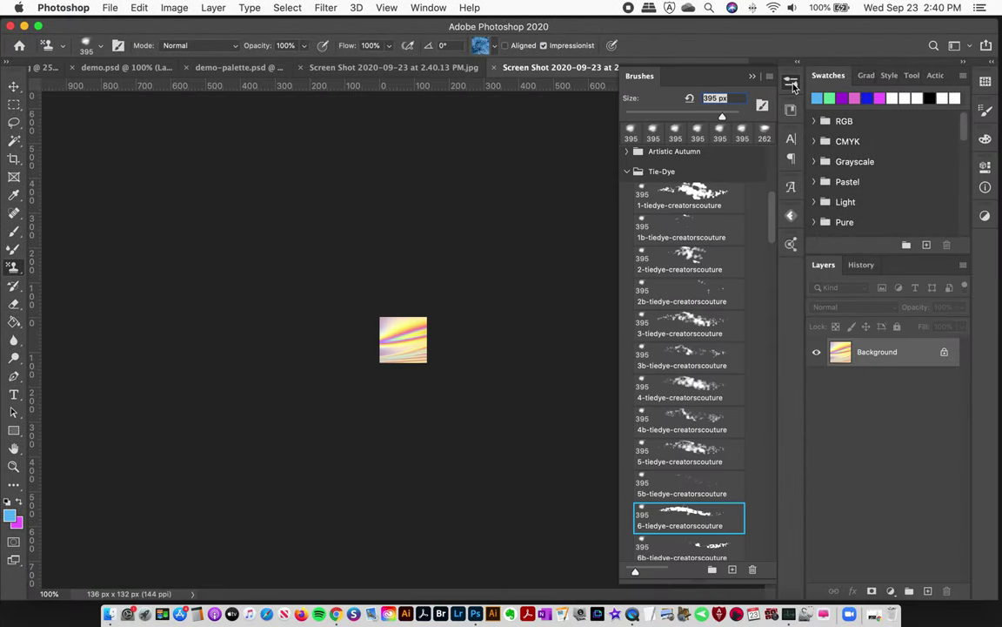
click(791, 82)
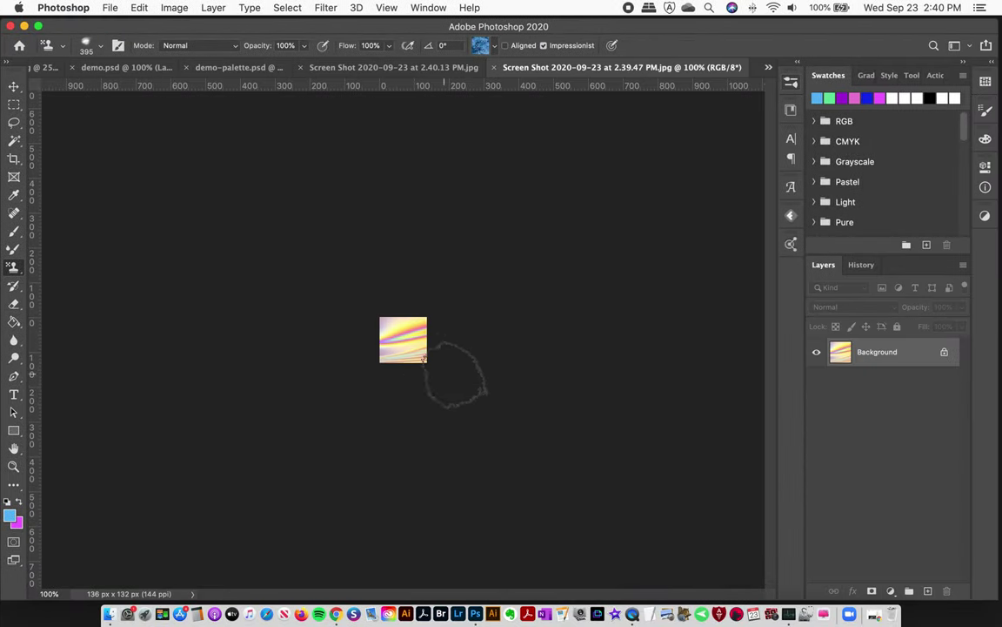
Define the iridescent swirl screenshot as a pattern under its file name and close the screenshot
key(super+shift+p)
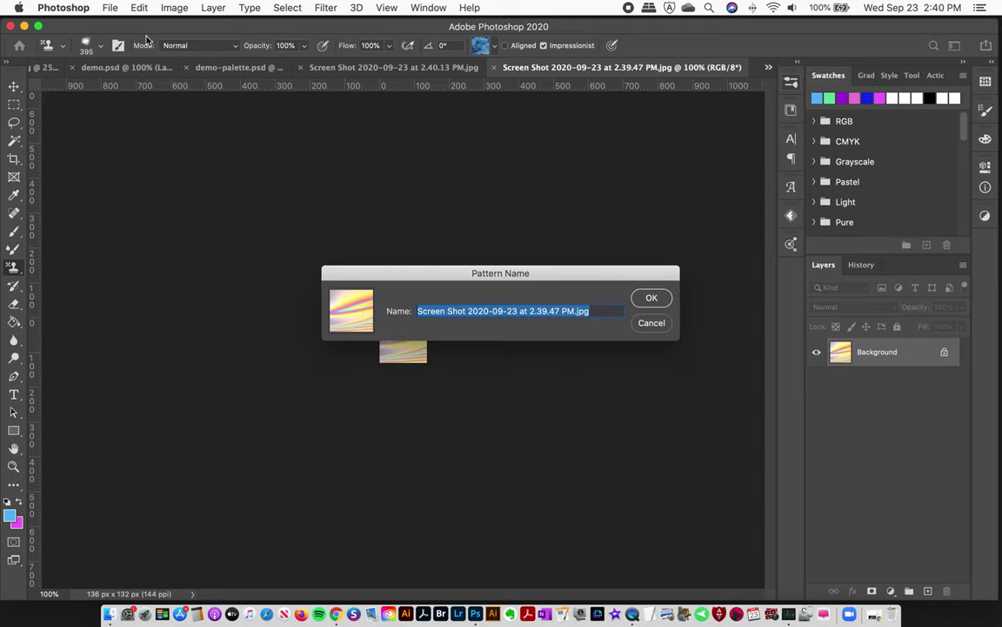
click(651, 299)
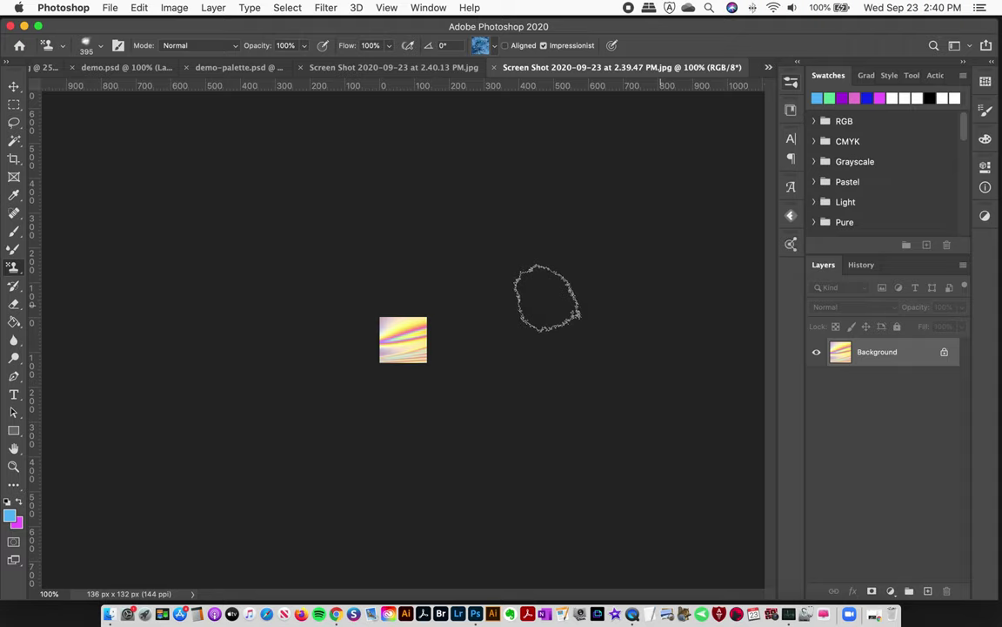
key(super+w)
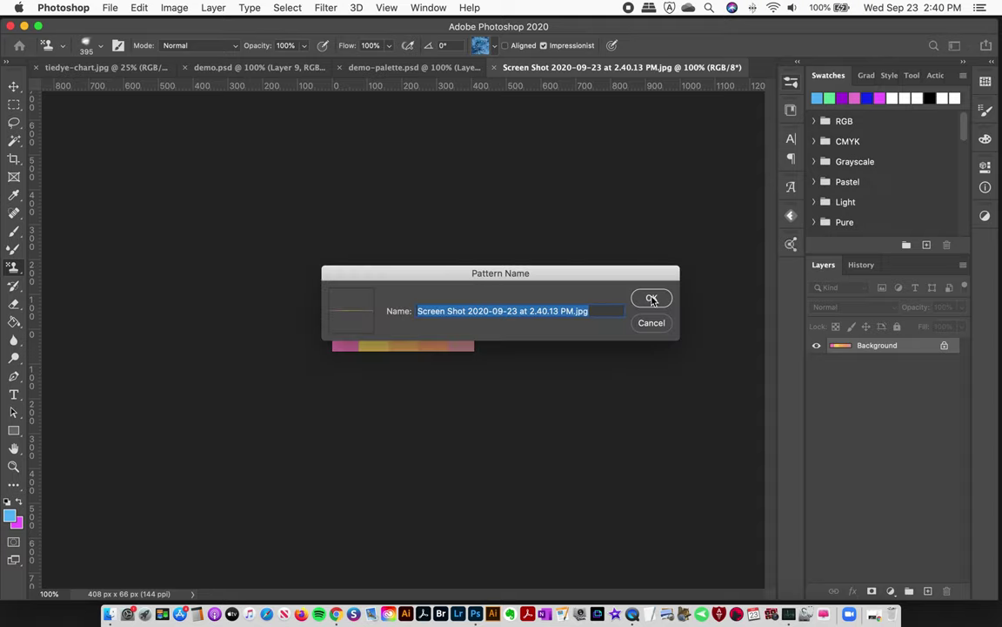
Define the color strip screenshot as a pattern under its file name, and close it along with demo-palette.psd
key(Return)
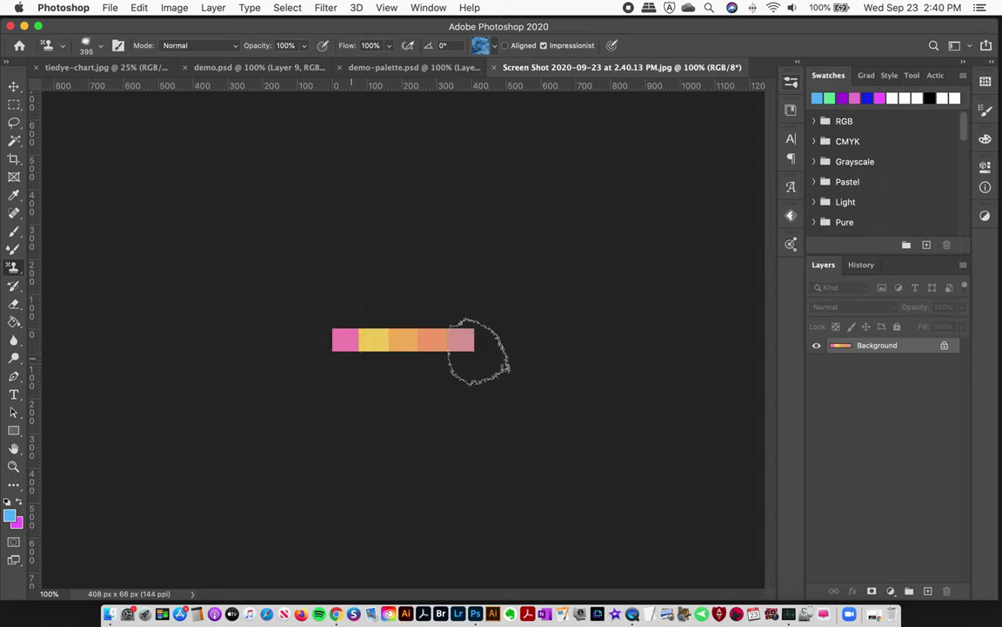
mouse_move(337, 328)
mouse_down()
mouse_move(379, 345)
mouse_move(522, 341)
mouse_move(326, 358)
mouse_move(459, 338)
mouse_move(403, 377)
mouse_up()
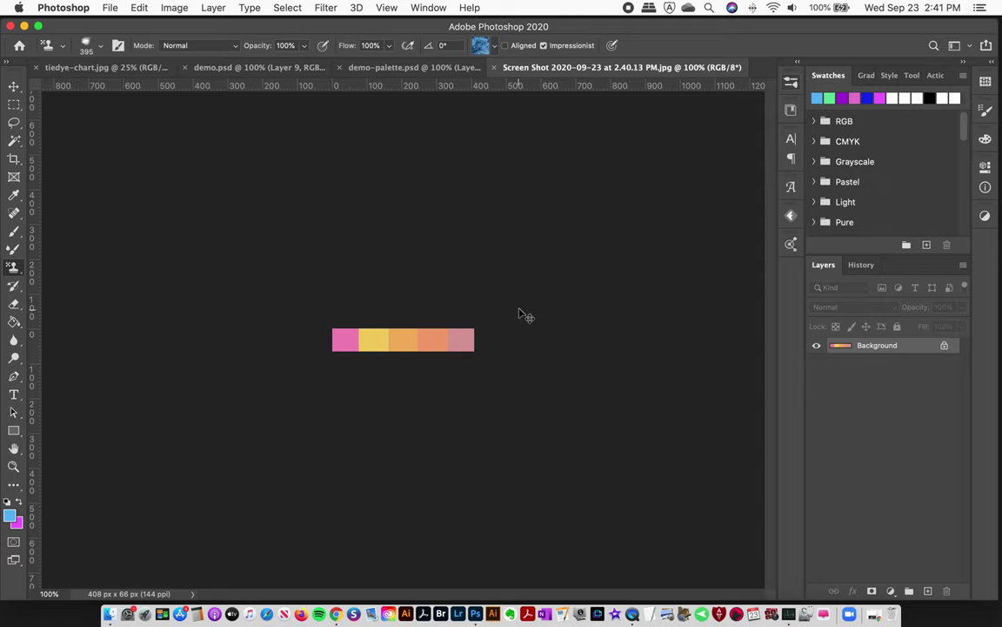
key(super+w)
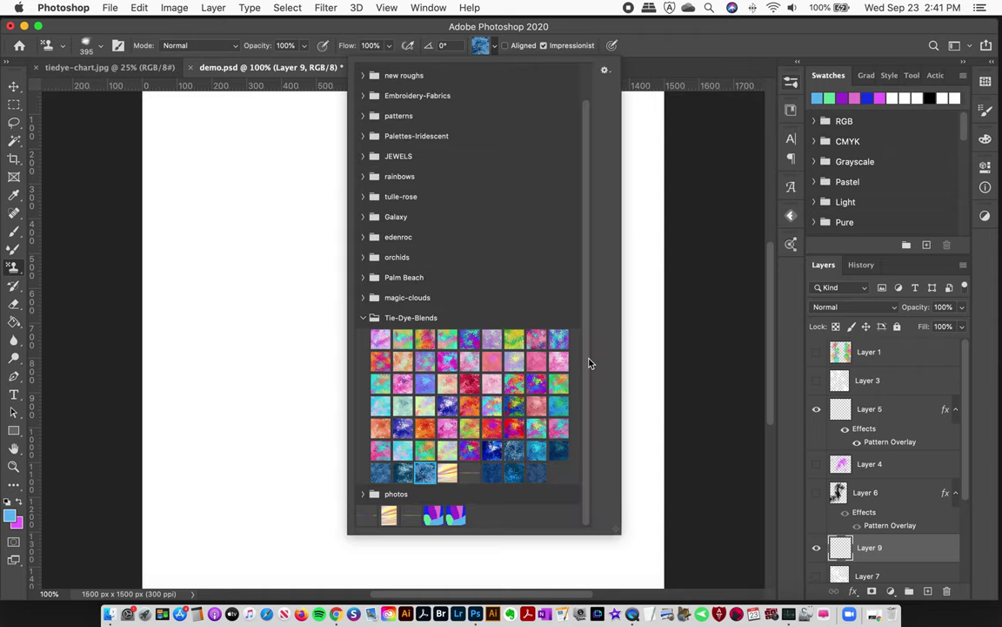
Enlarge the pattern thumbnails and choose the yellow and pink iridescent pattern below the photos group for the Pattern Stamp
click(607, 77)
click(644, 148)
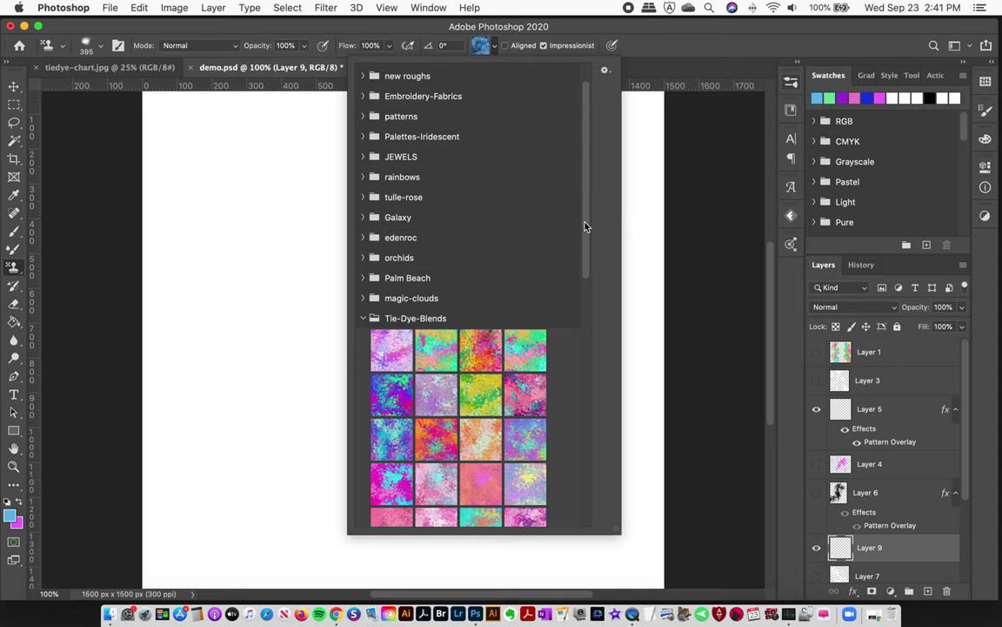
scroll(569, 430, down, 10)
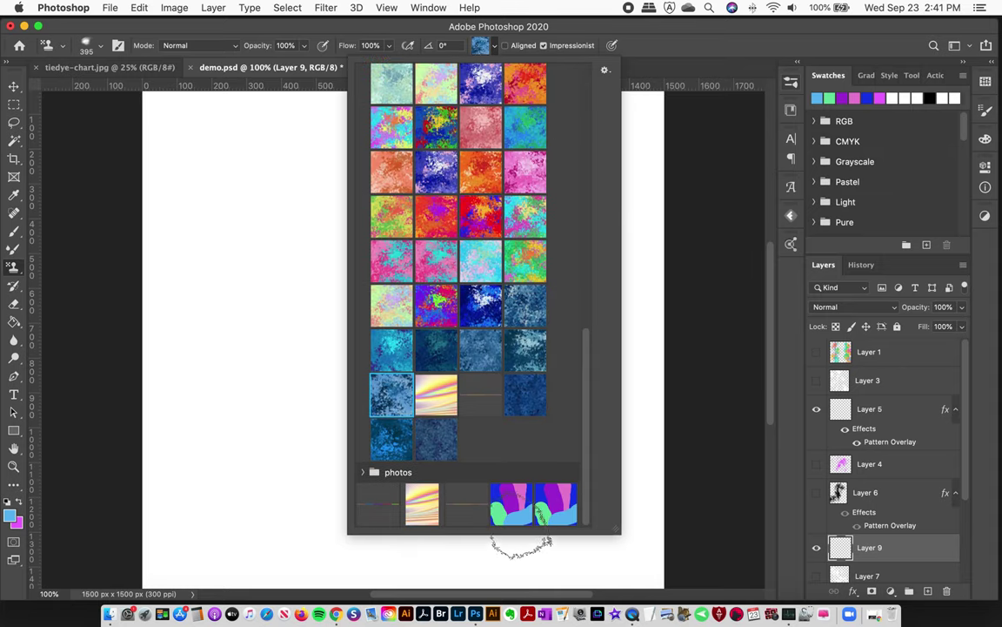
click(421, 515)
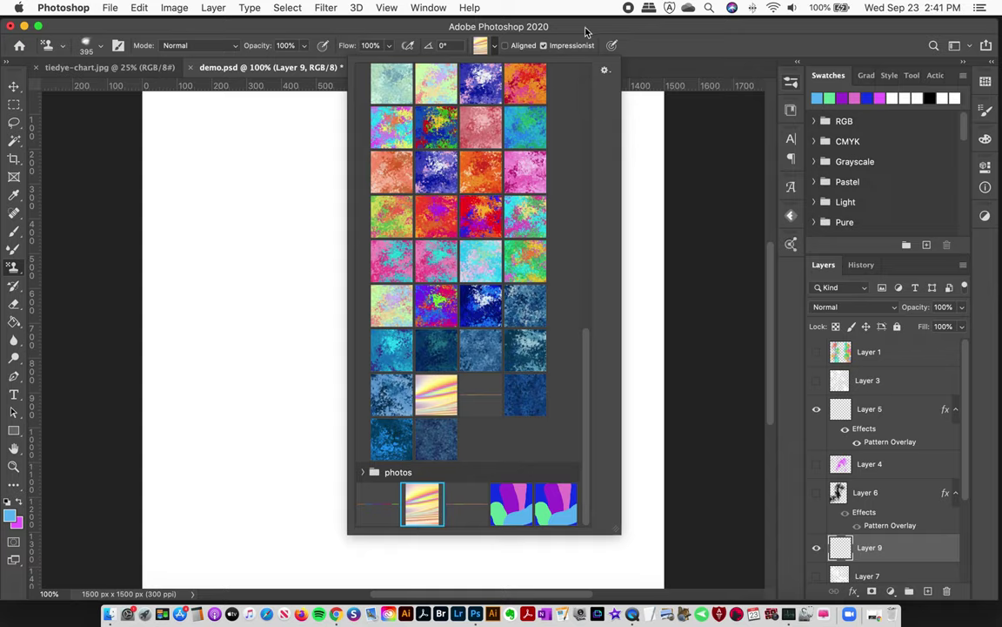
Paint a curving tie-dye stroke with the iridescent pattern down the canvas's left half on Layer 9
key(Return)
mouse_move(348, 157)
mouse_down()
mouse_move(387, 196)
mouse_move(326, 209)
mouse_move(386, 205)
mouse_up()
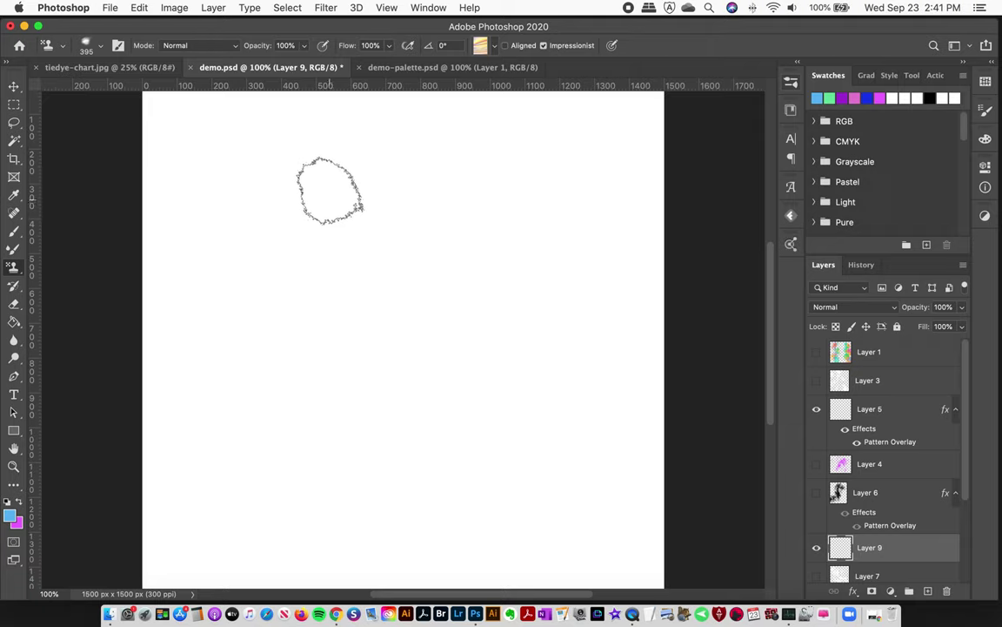
mouse_move(331, 190)
mouse_down()
mouse_move(262, 200)
mouse_move(256, 233)
mouse_move(303, 298)
mouse_move(302, 327)
mouse_move(280, 355)
mouse_move(218, 360)
mouse_move(194, 378)
mouse_move(183, 420)
mouse_move(241, 489)
mouse_move(483, 384)
mouse_up()
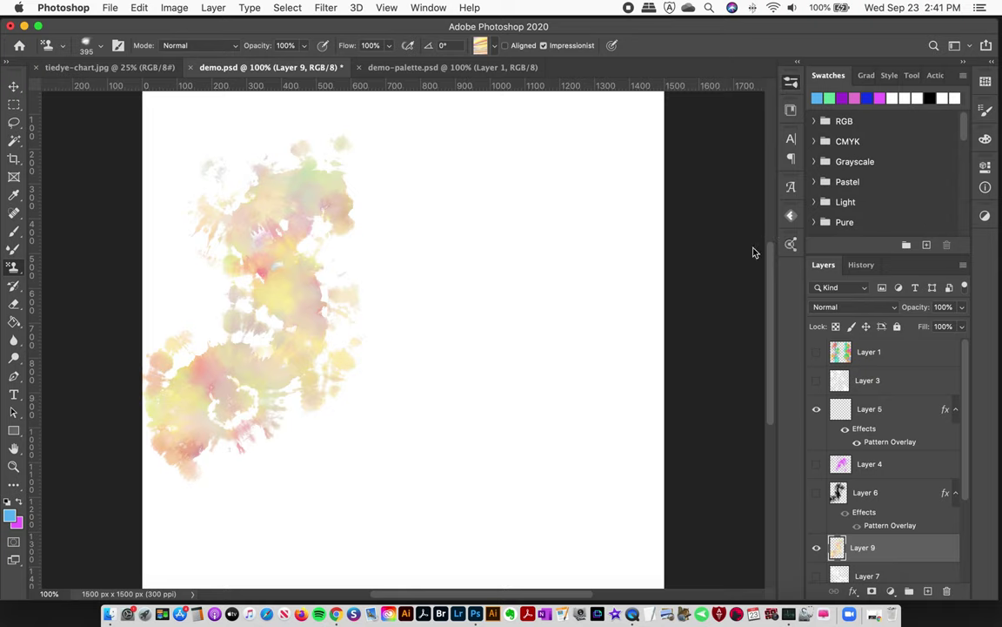
Choose the 3-tiedye-creatorscouture brush and clear the painted stroke from Layer 9
click(791, 82)
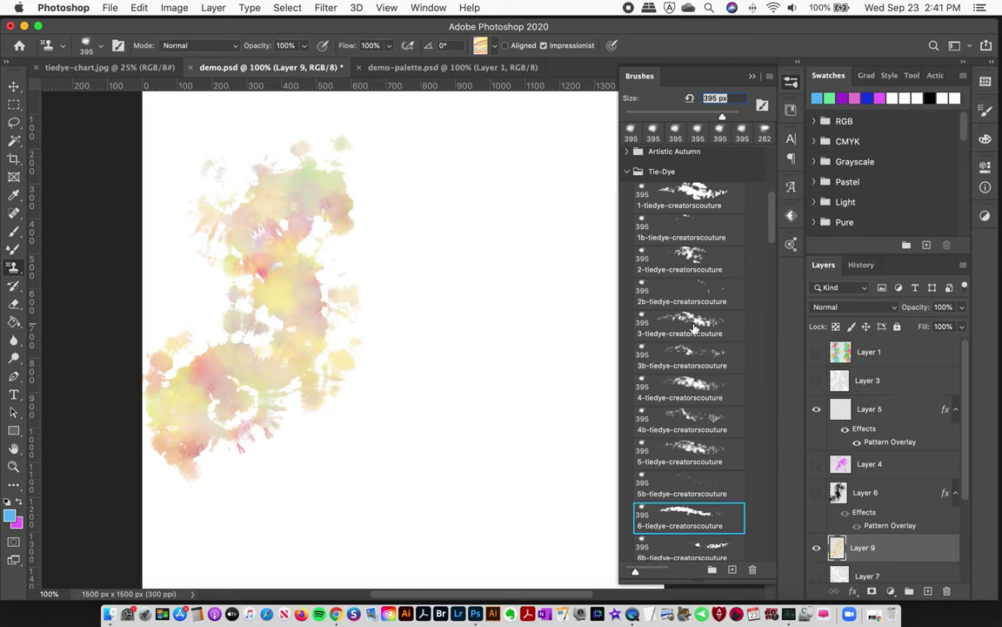
click(697, 318)
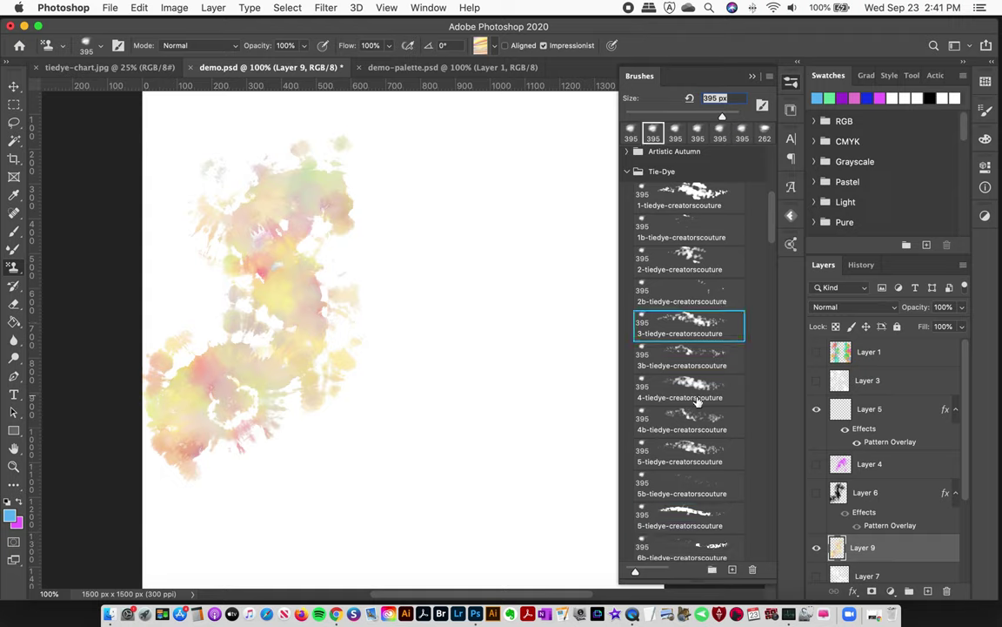
key(period)
key(period)
click(792, 82)
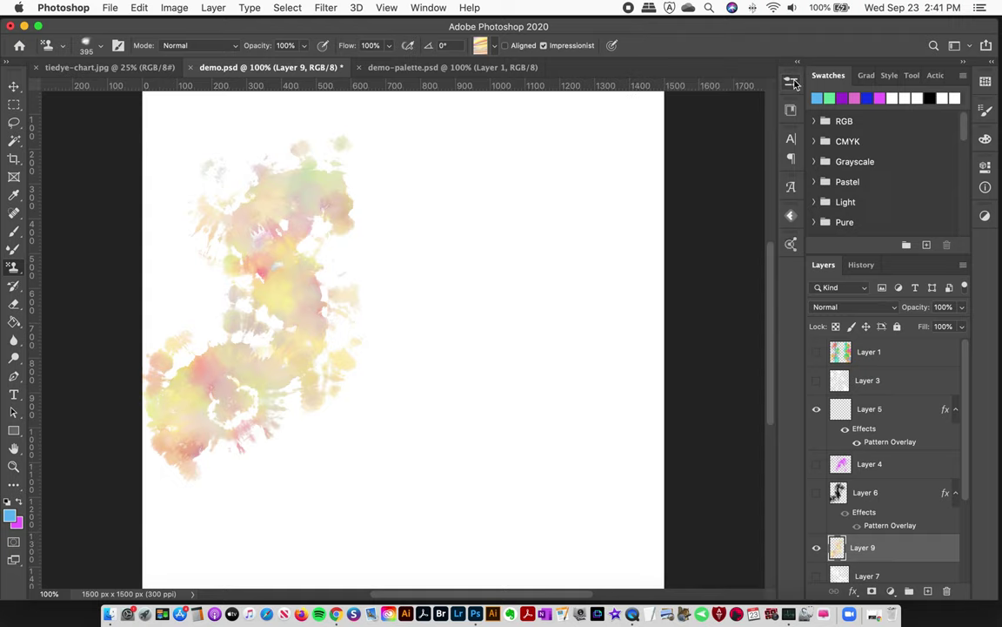
key(BackSpace)
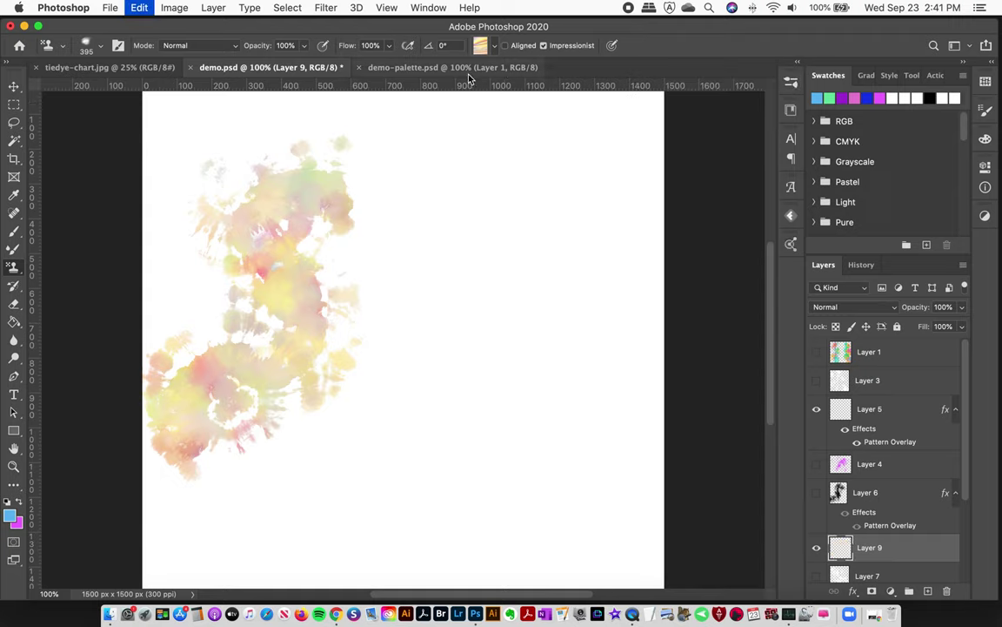
Choose the thin color strip pattern beside the iridescent one and paint a winding stroke down the middle of the canvas on Layer 9
click(481, 48)
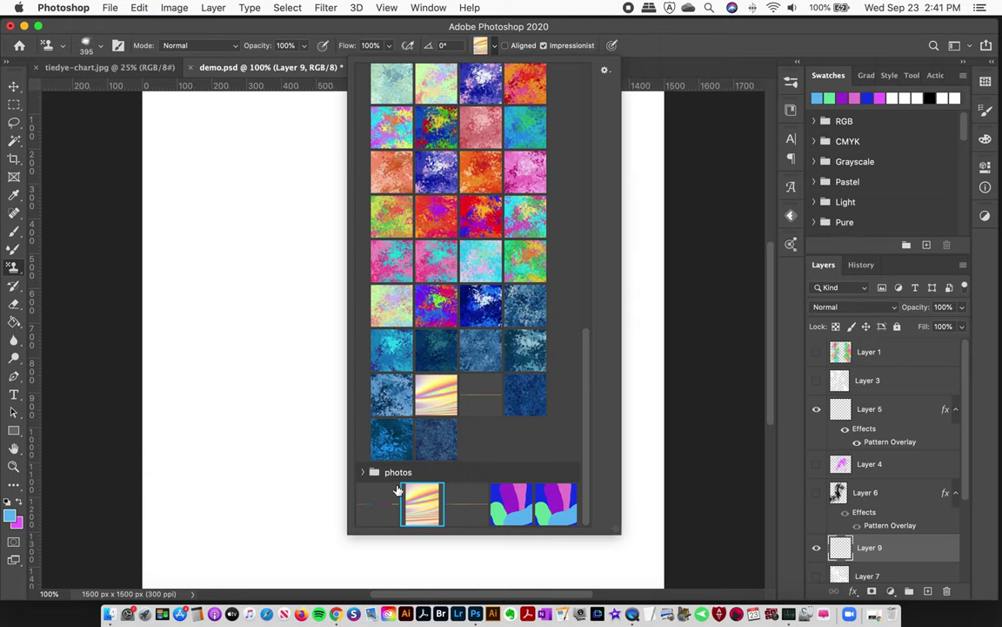
click(457, 520)
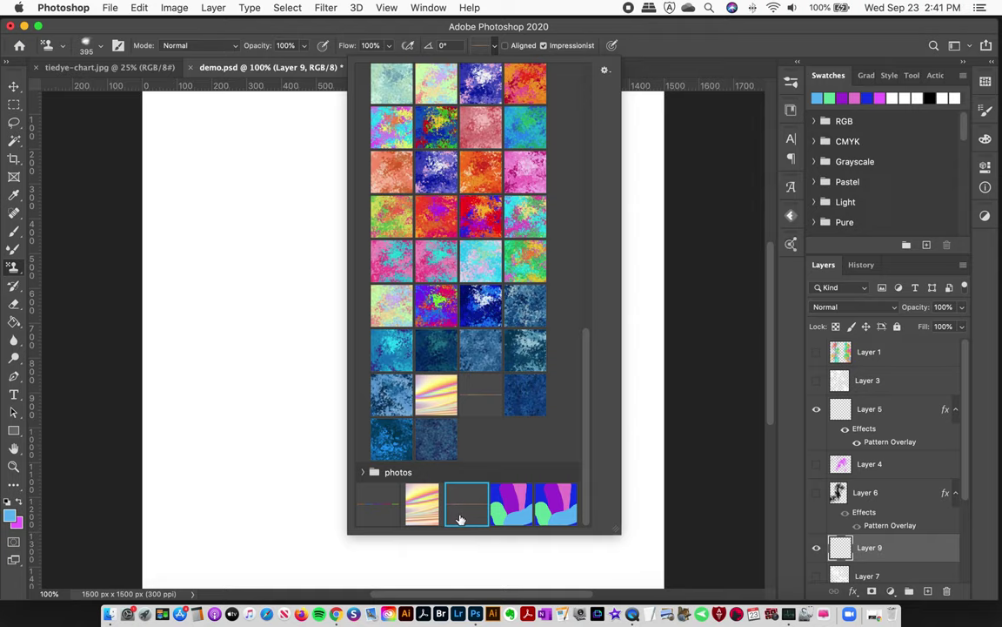
click(567, 27)
mouse_move(445, 154)
mouse_down()
mouse_move(408, 178)
mouse_move(408, 209)
mouse_move(487, 277)
mouse_move(507, 314)
mouse_move(499, 346)
mouse_move(456, 388)
mouse_move(514, 449)
mouse_move(507, 490)
mouse_move(555, 315)
mouse_move(629, 361)
mouse_move(612, 461)
mouse_move(633, 468)
mouse_move(600, 467)
mouse_move(589, 453)
mouse_move(581, 465)
mouse_move(581, 442)
mouse_move(600, 423)
mouse_move(597, 380)
mouse_up()
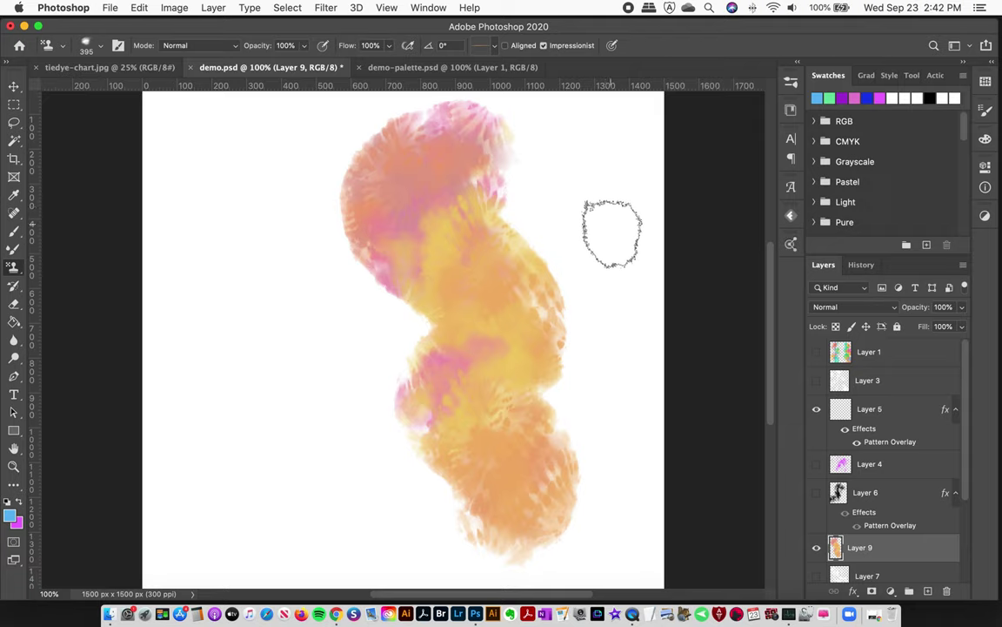
drag(428, 346, 481, 341)
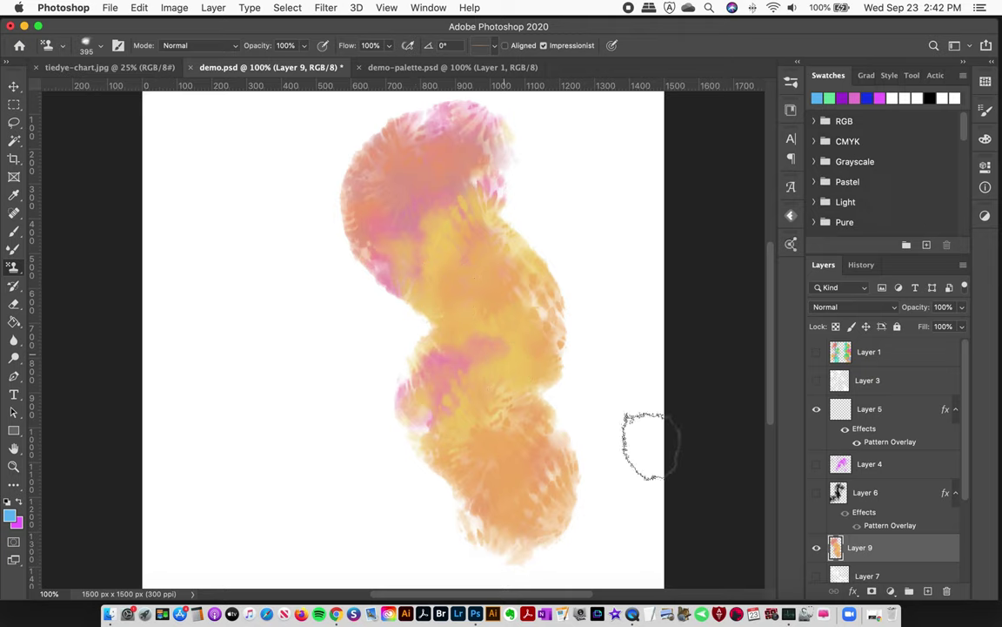
Open the color strip screenshot from the desktop in Photoshop, and return to demo.psd
mouse_move(1001, 624)
drag(822, 384, 875, 439)
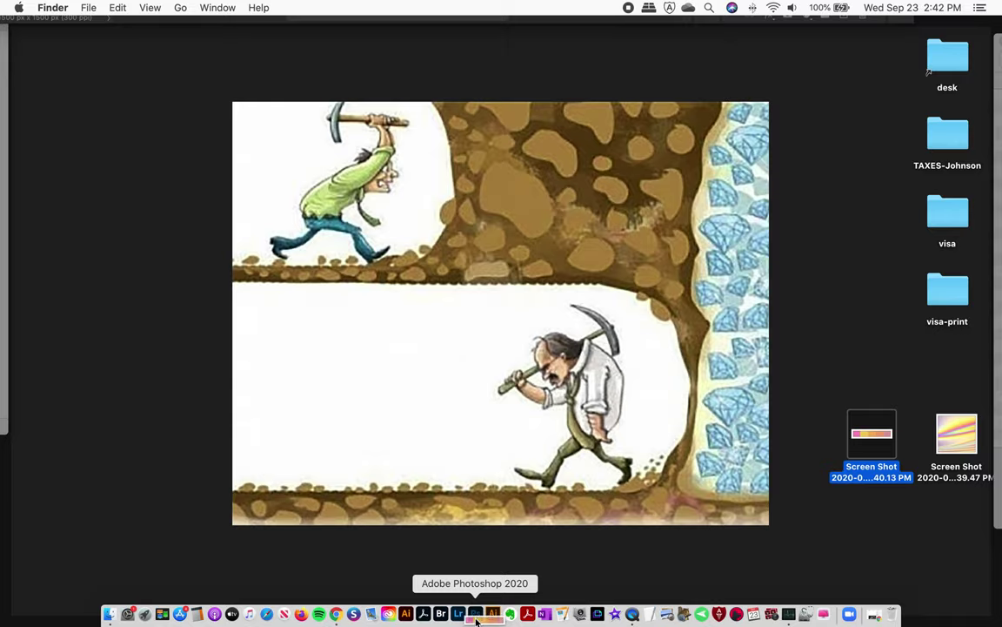
click(476, 615)
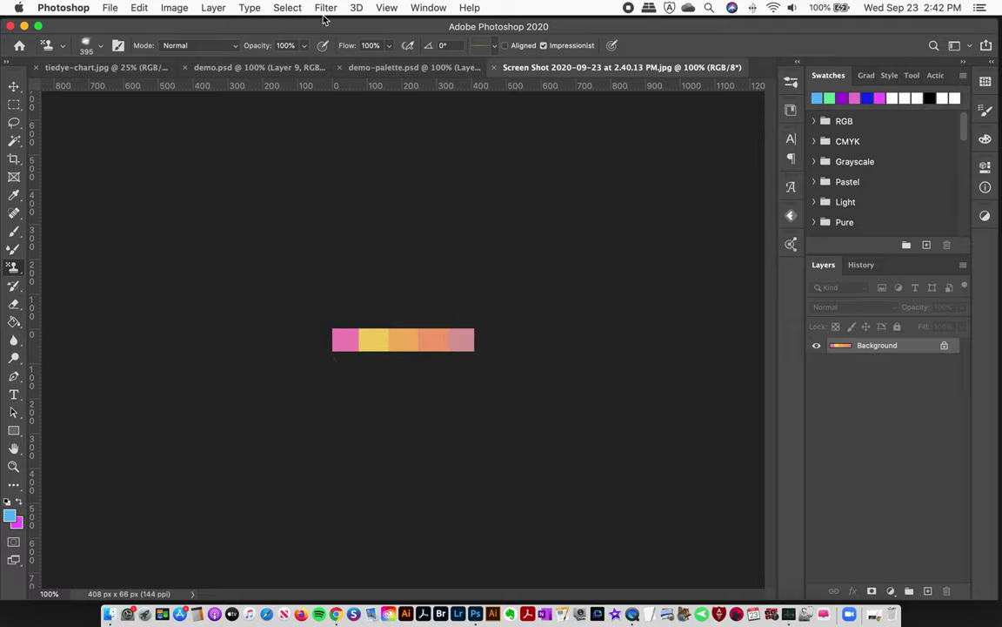
click(257, 67)
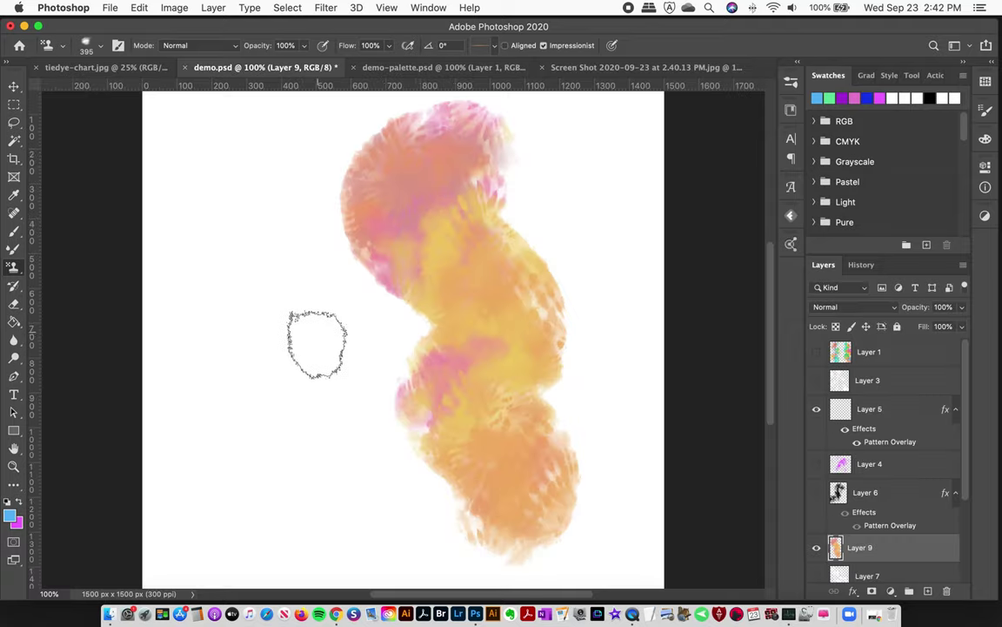